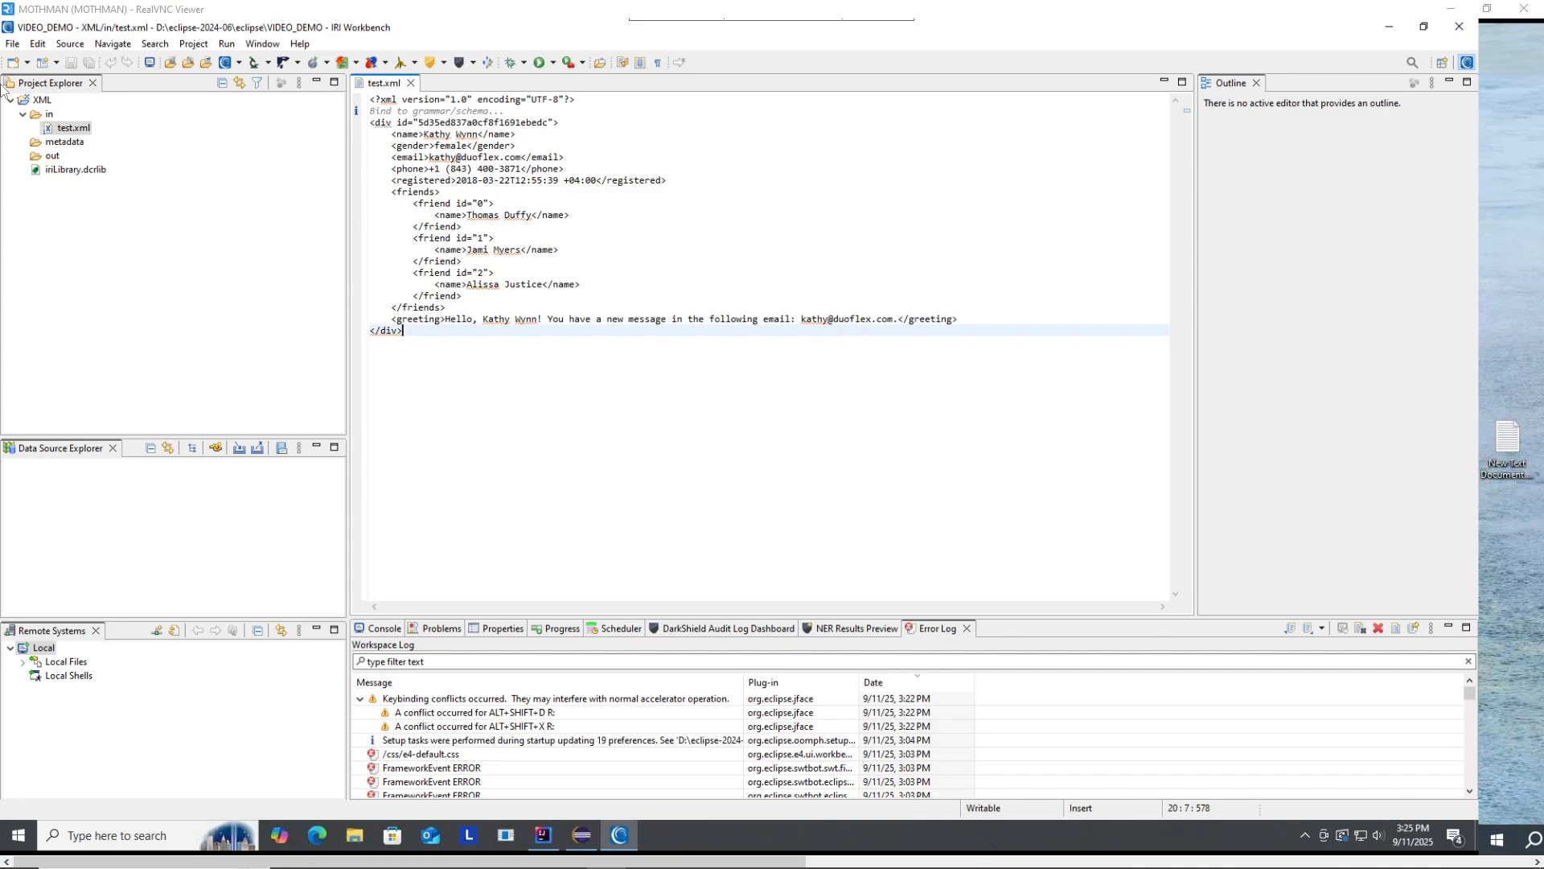
# Open iriLibrary.dcrlib and examine its masking rules and the default rules and matchers of the Phone_Number and Email data classes.
pyautogui.doubleClick(55, 170)
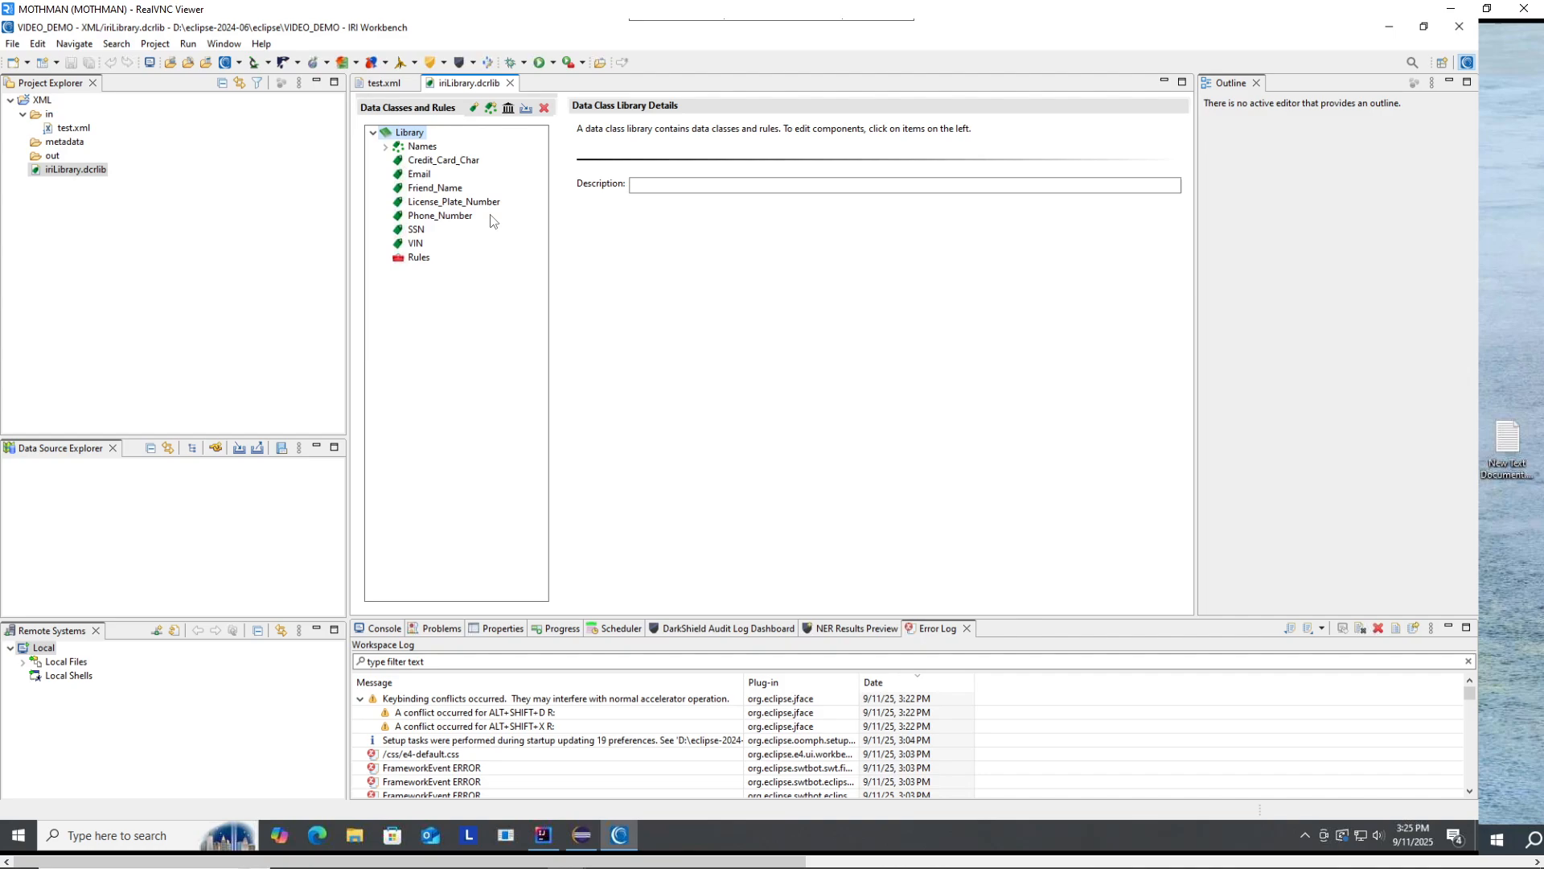
pyautogui.click(427, 259)
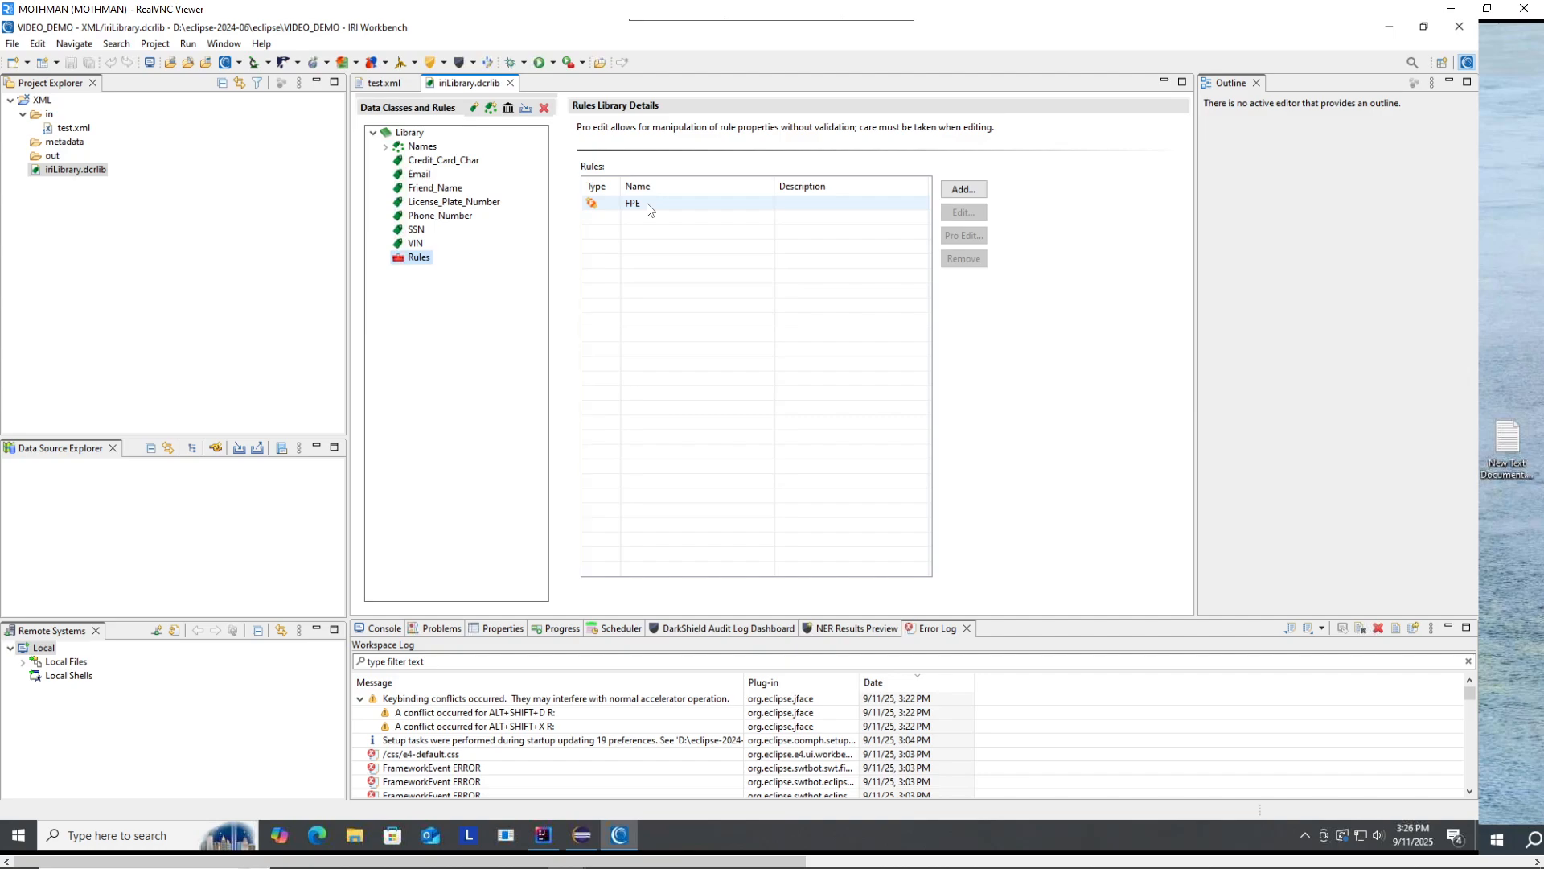
pyautogui.click(433, 219)
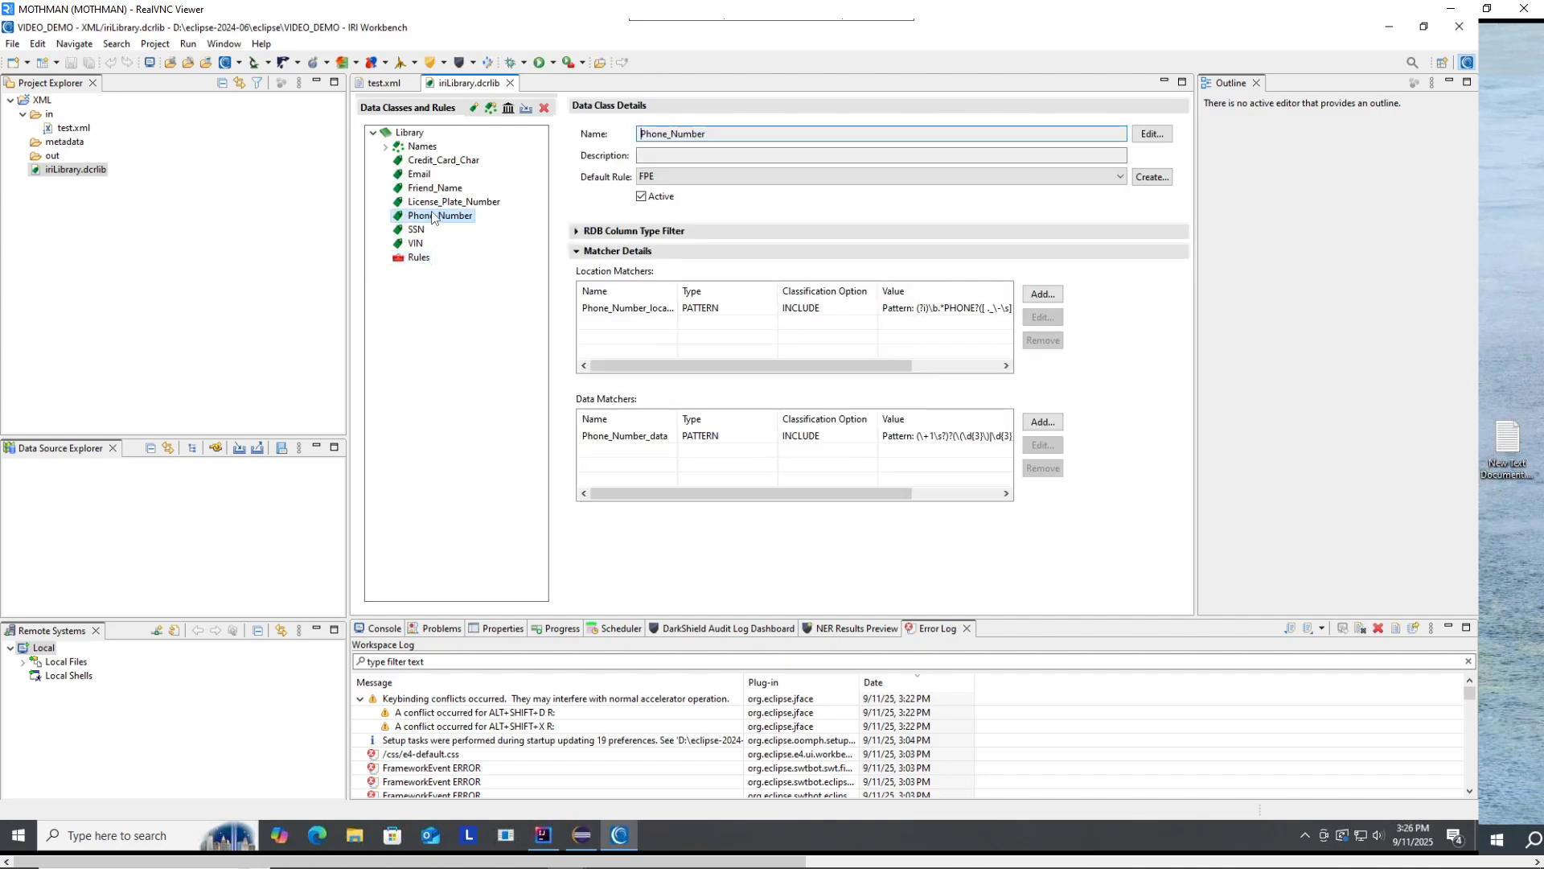
pyautogui.click(419, 174)
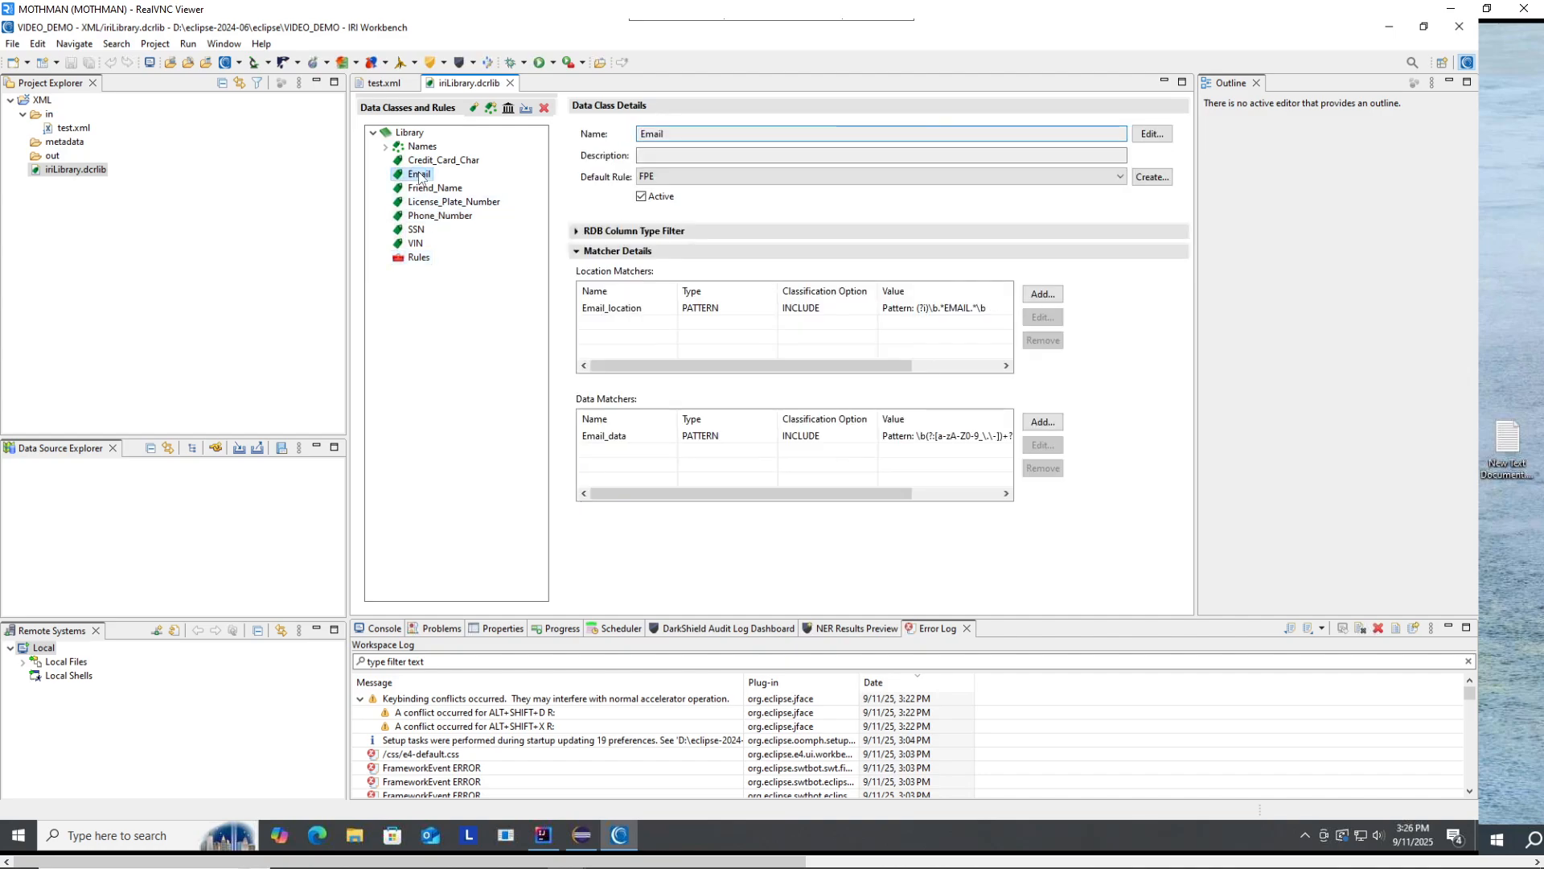
pyautogui.click(441, 217)
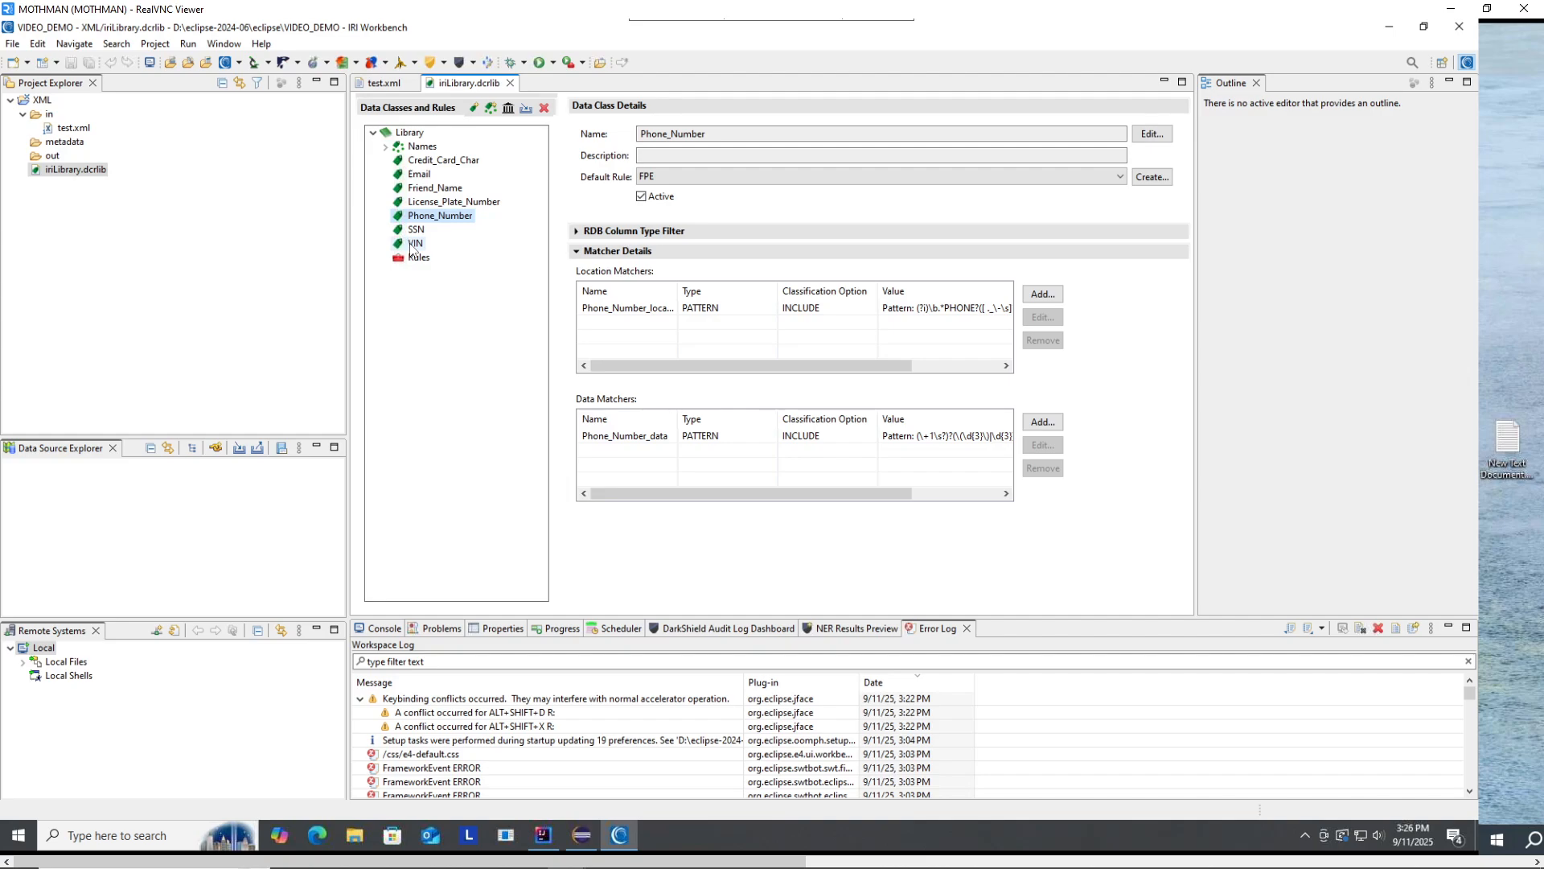
pyautogui.click(413, 177)
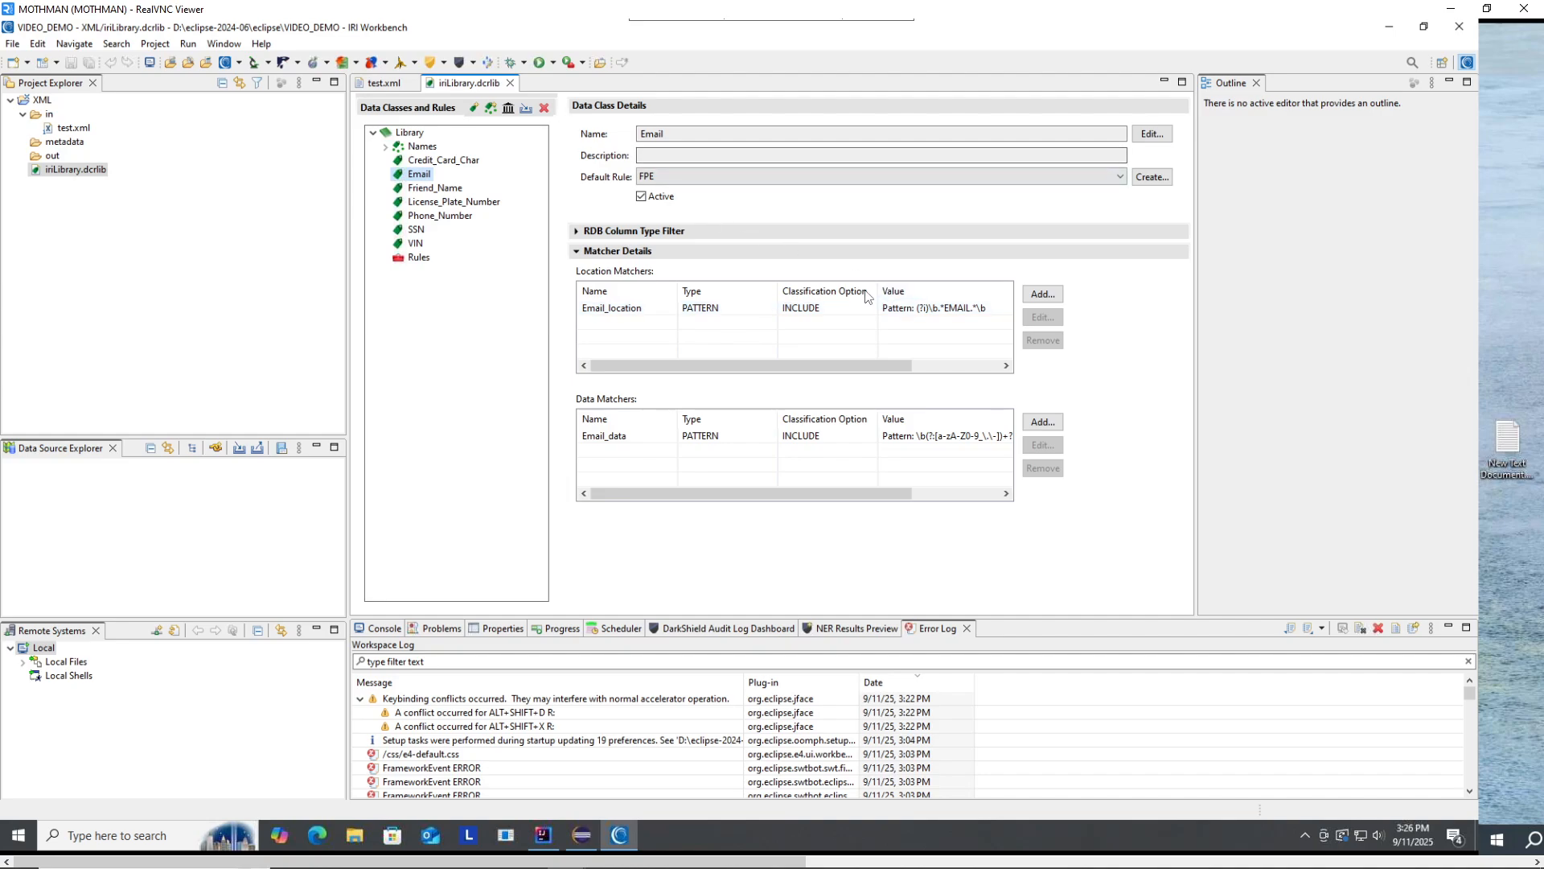
# Compare the full test.xml structure with the XML path in the Friend_Name data class's xpath_names location matcher, leaving the matcher unedited.
pyautogui.click(384, 86)
pyautogui.doubleClick(384, 85)
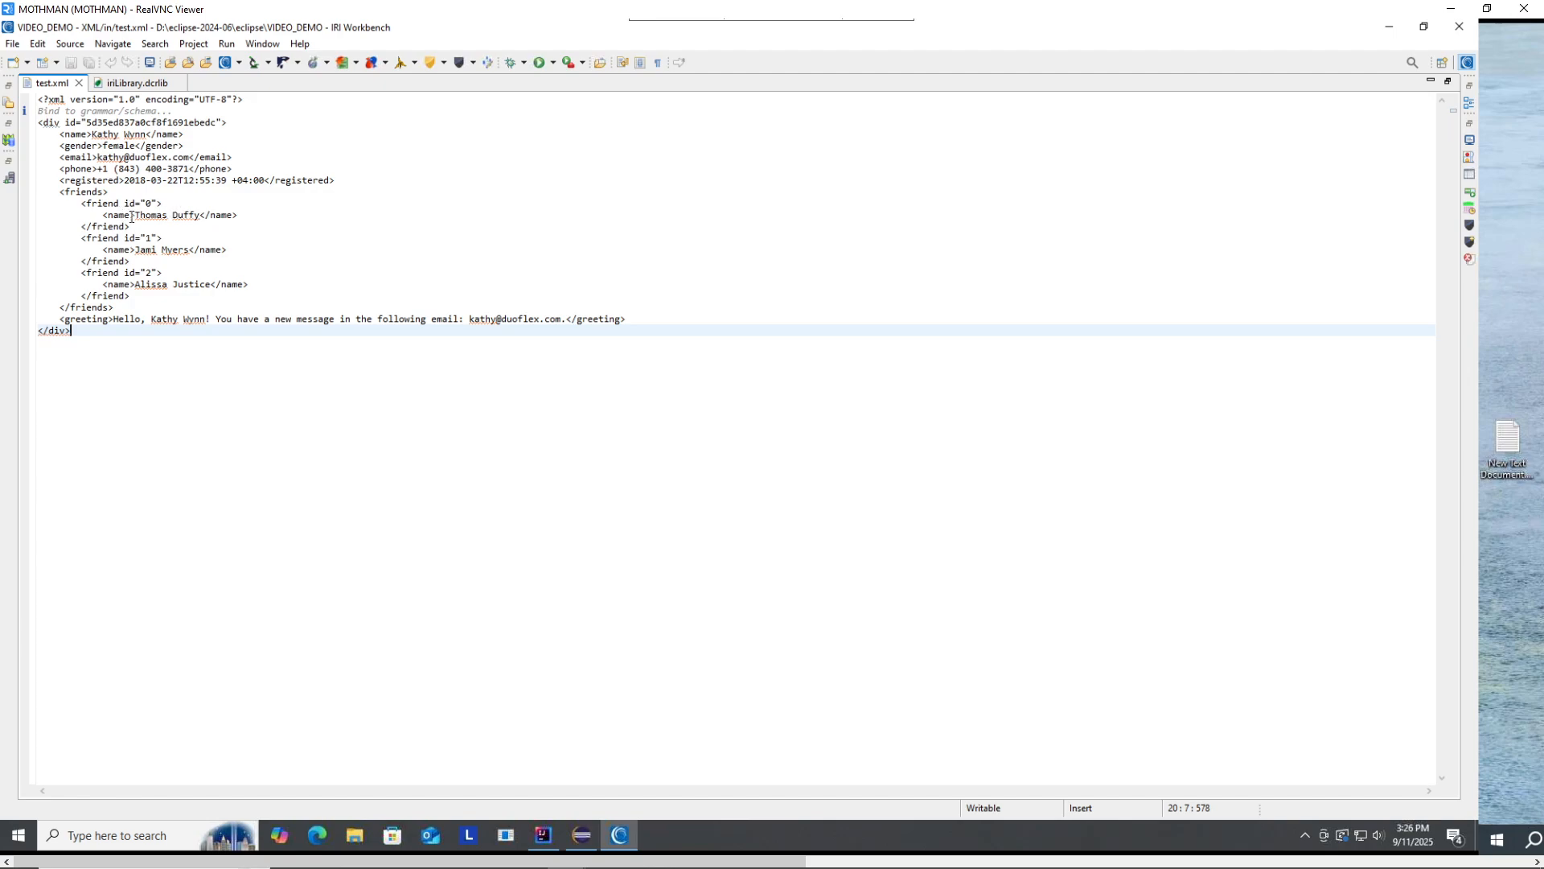
pyautogui.click(9, 84)
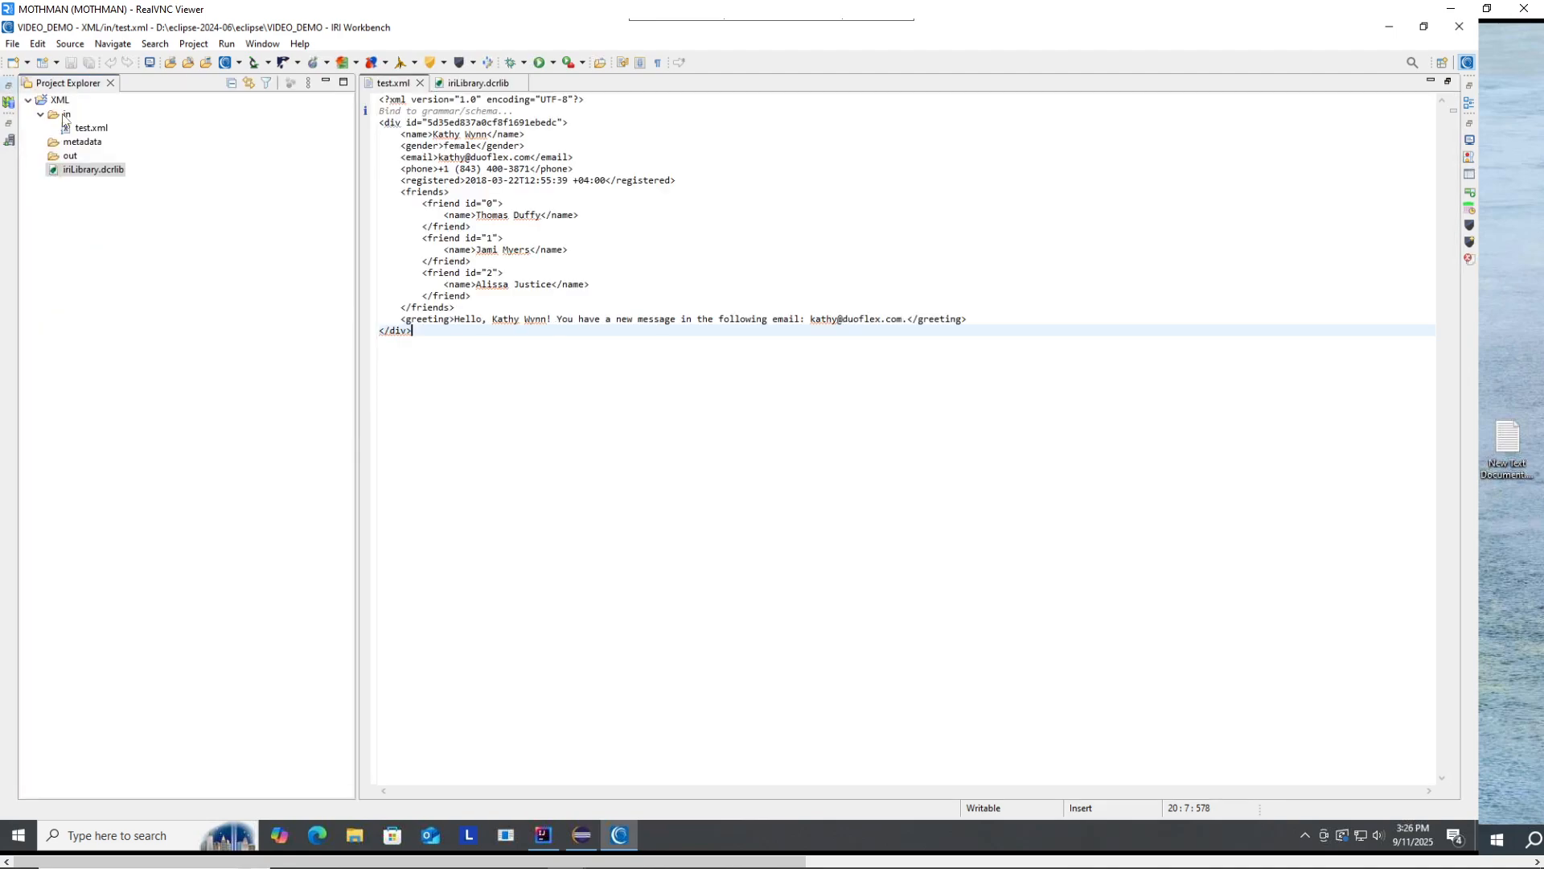
pyautogui.doubleClick(97, 170)
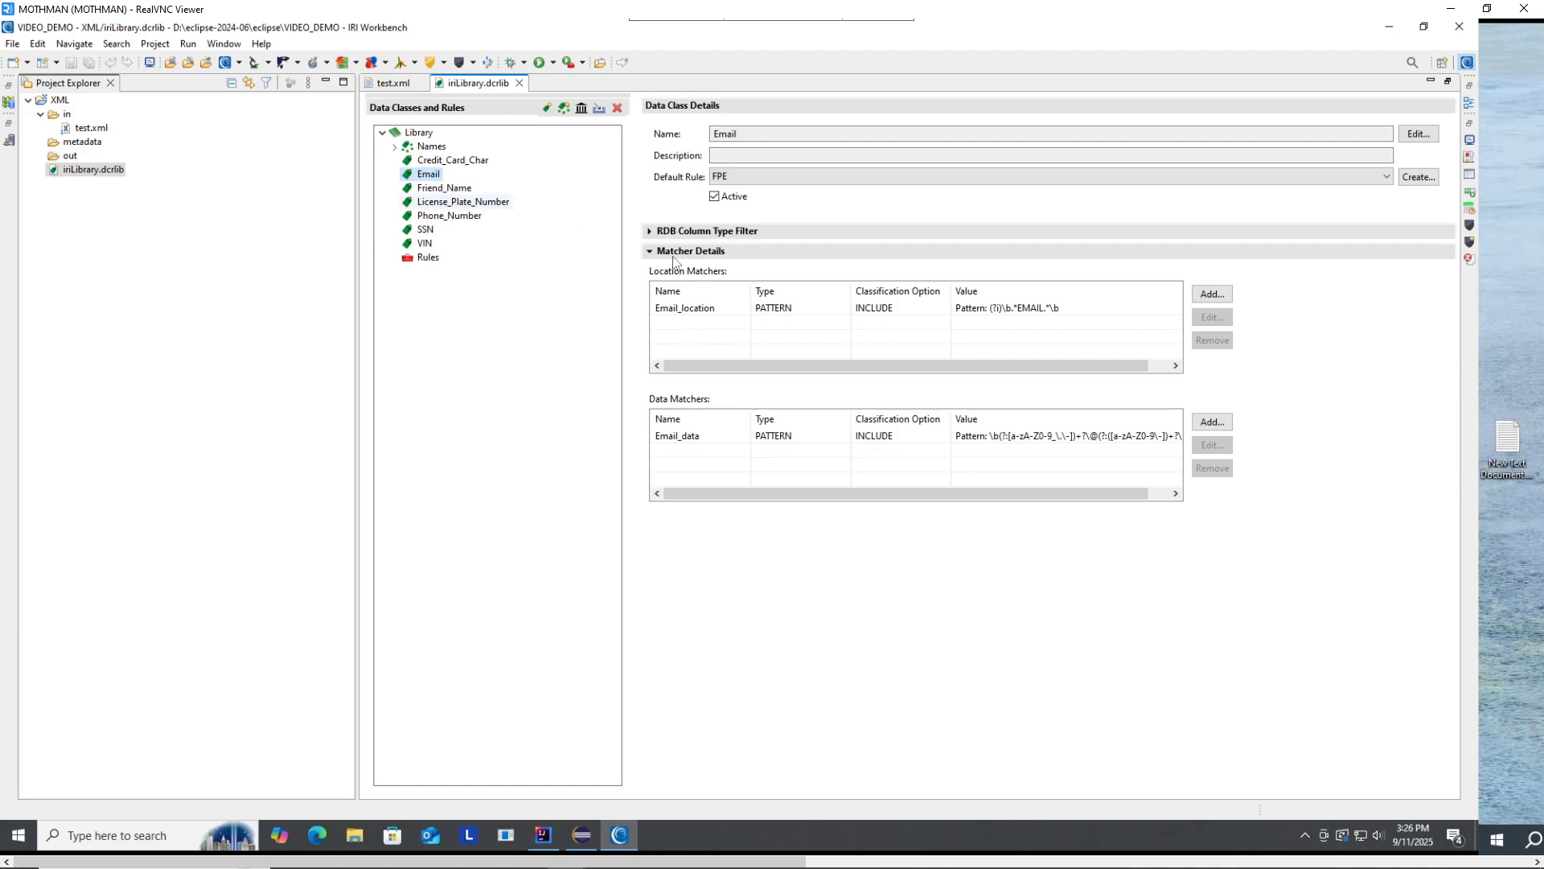
pyautogui.click(442, 188)
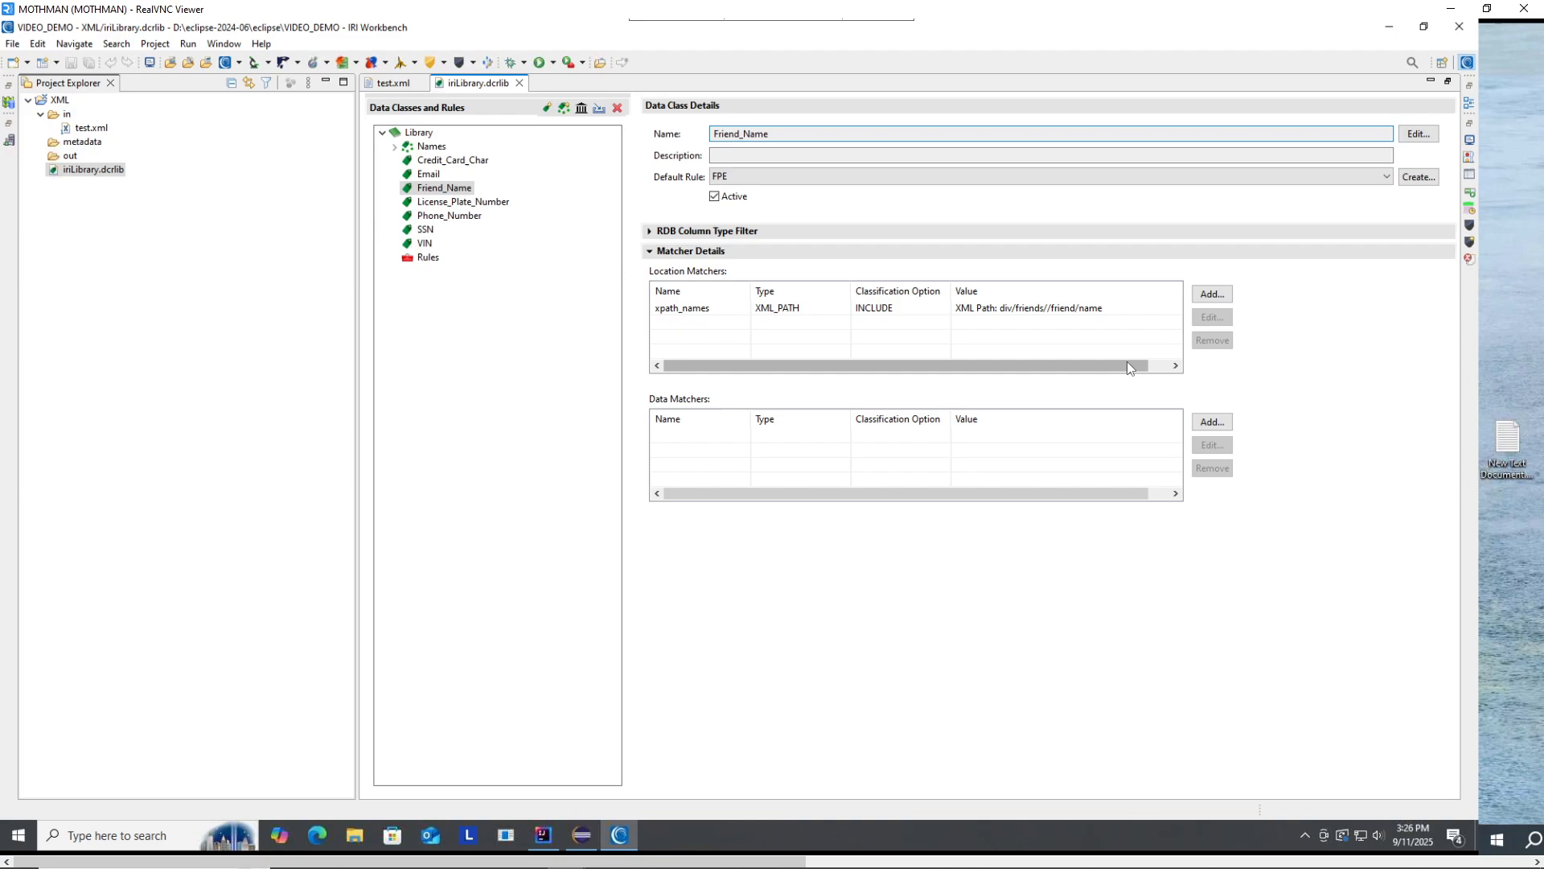
pyautogui.click(852, 313)
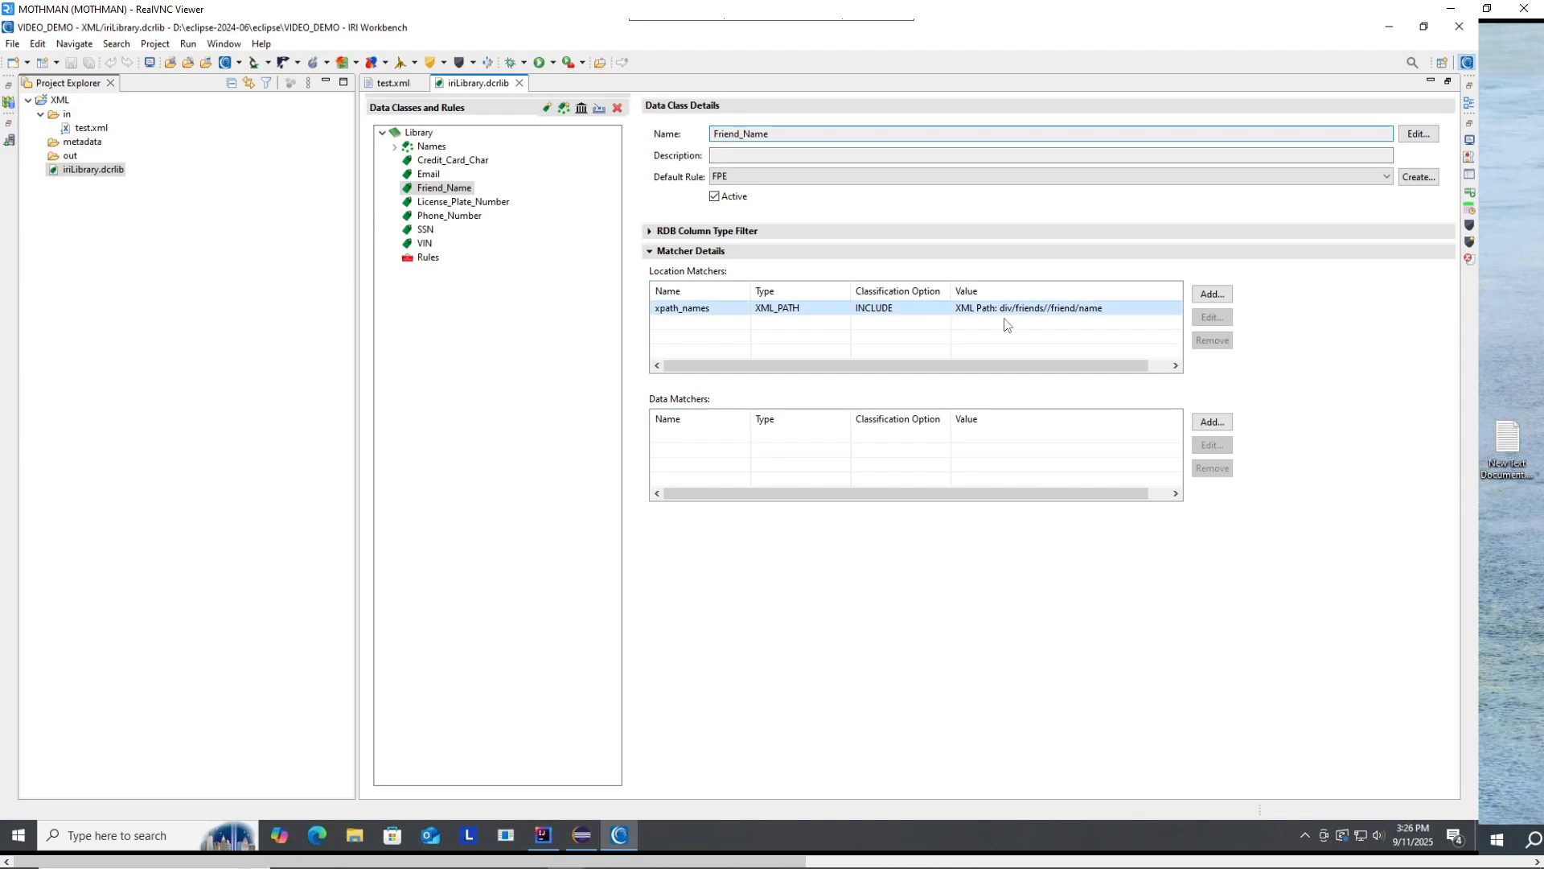
pyautogui.click(1212, 317)
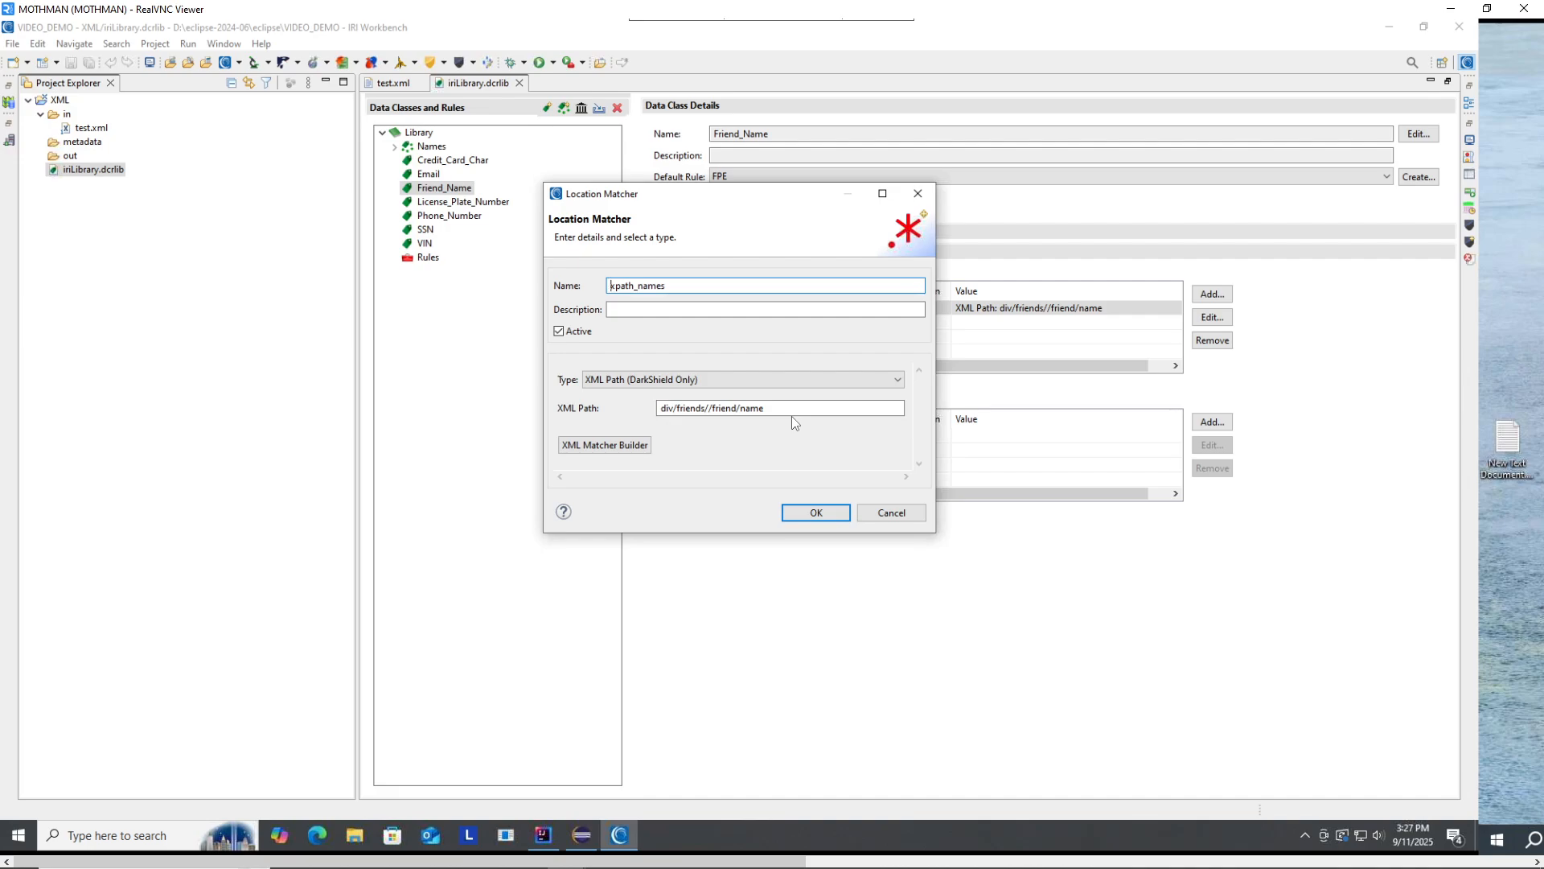
pyautogui.click(787, 408)
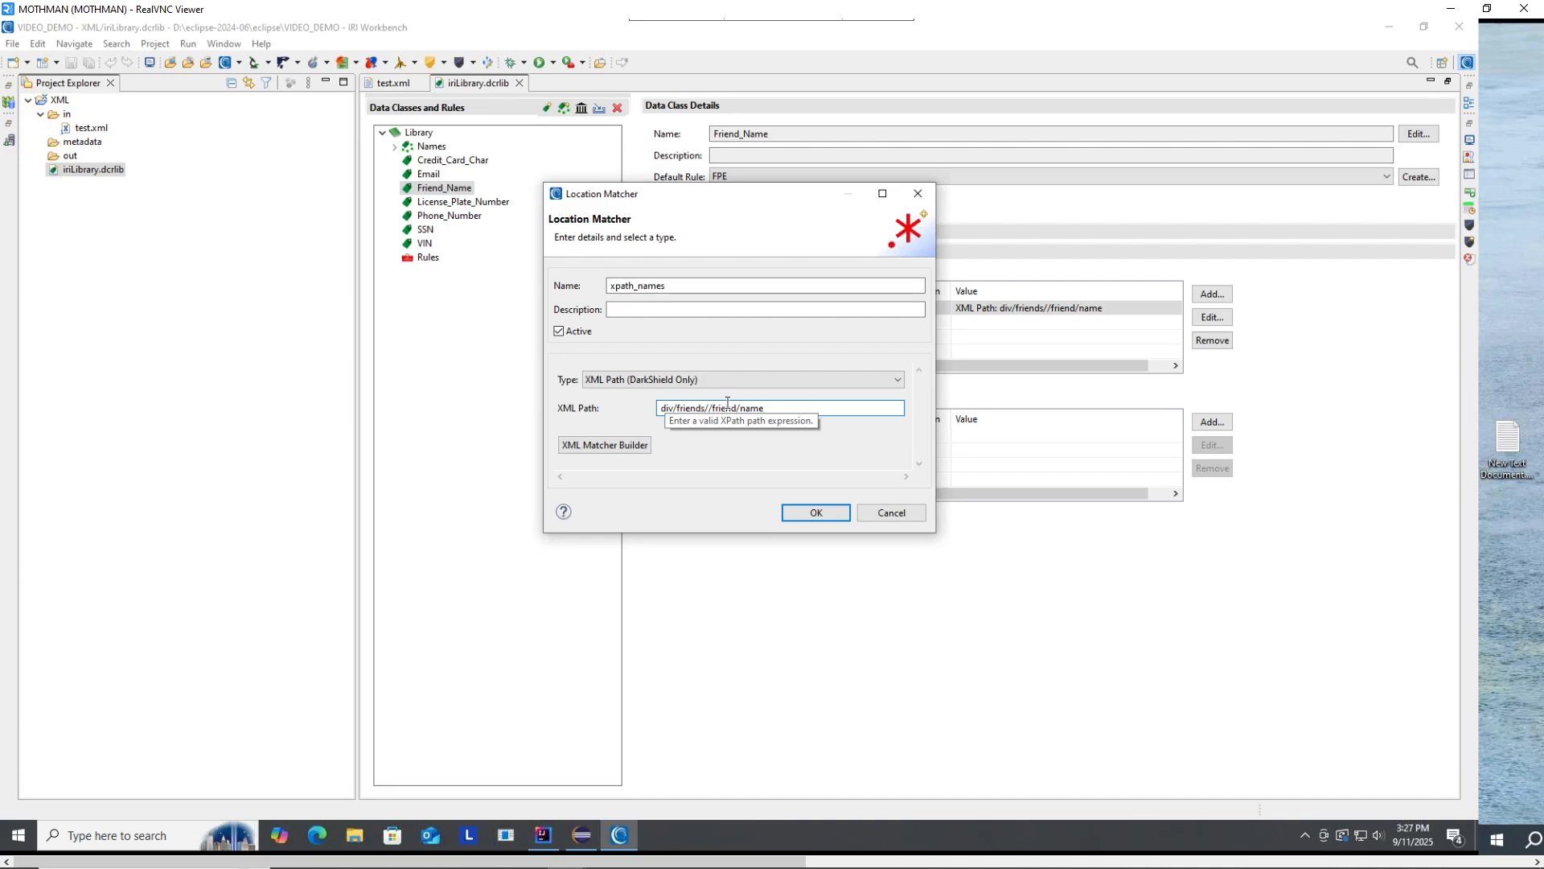
pyautogui.click(913, 515)
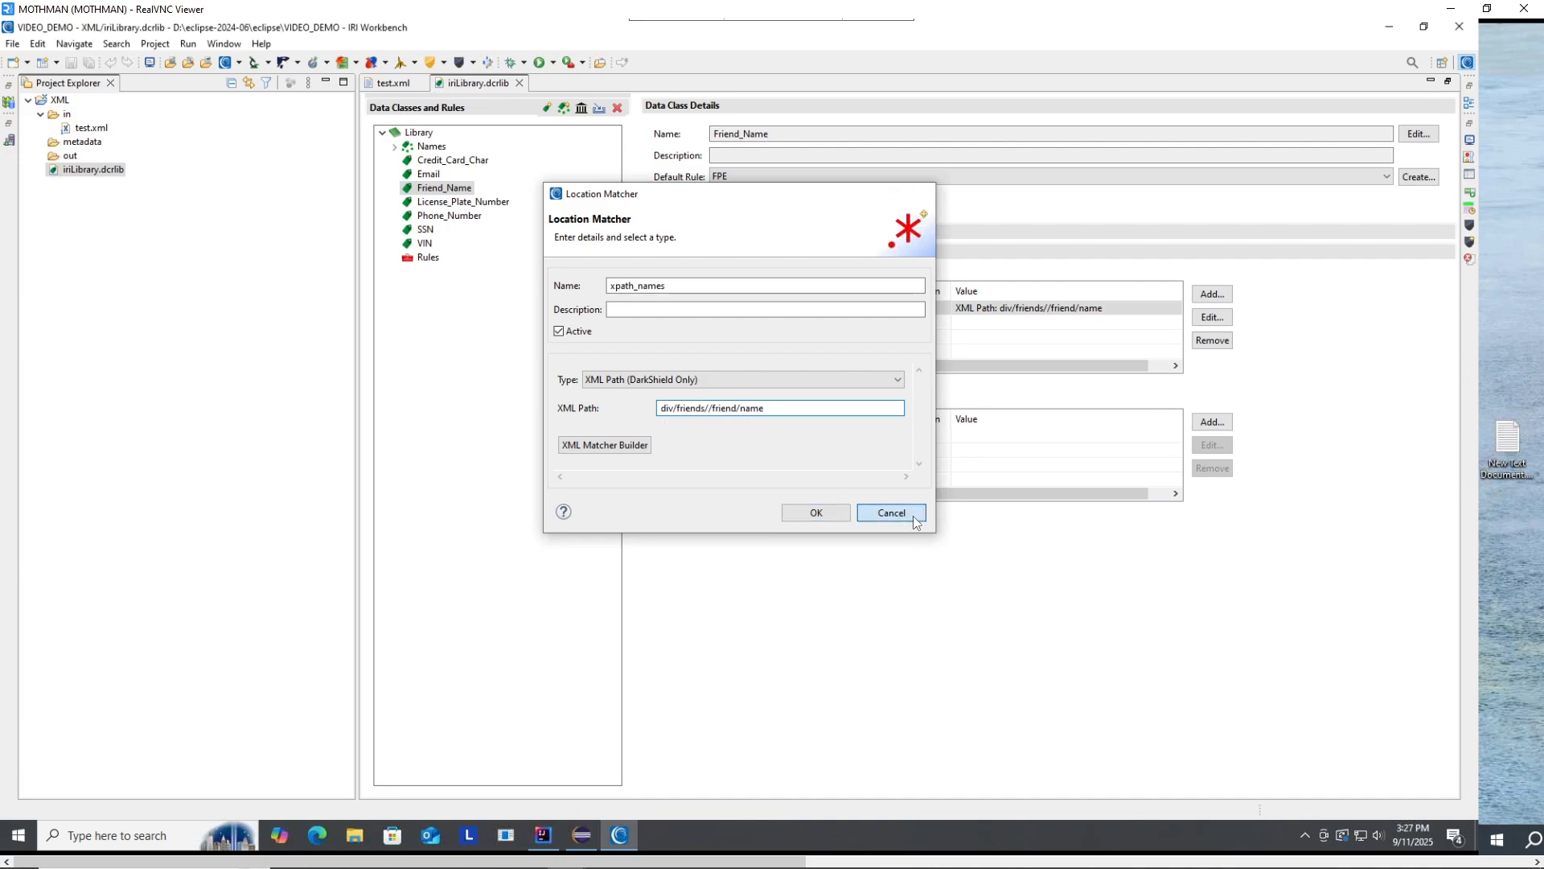
# Recheck the test.xml source, then return to the data class library of the XML project.
pyautogui.click(394, 83)
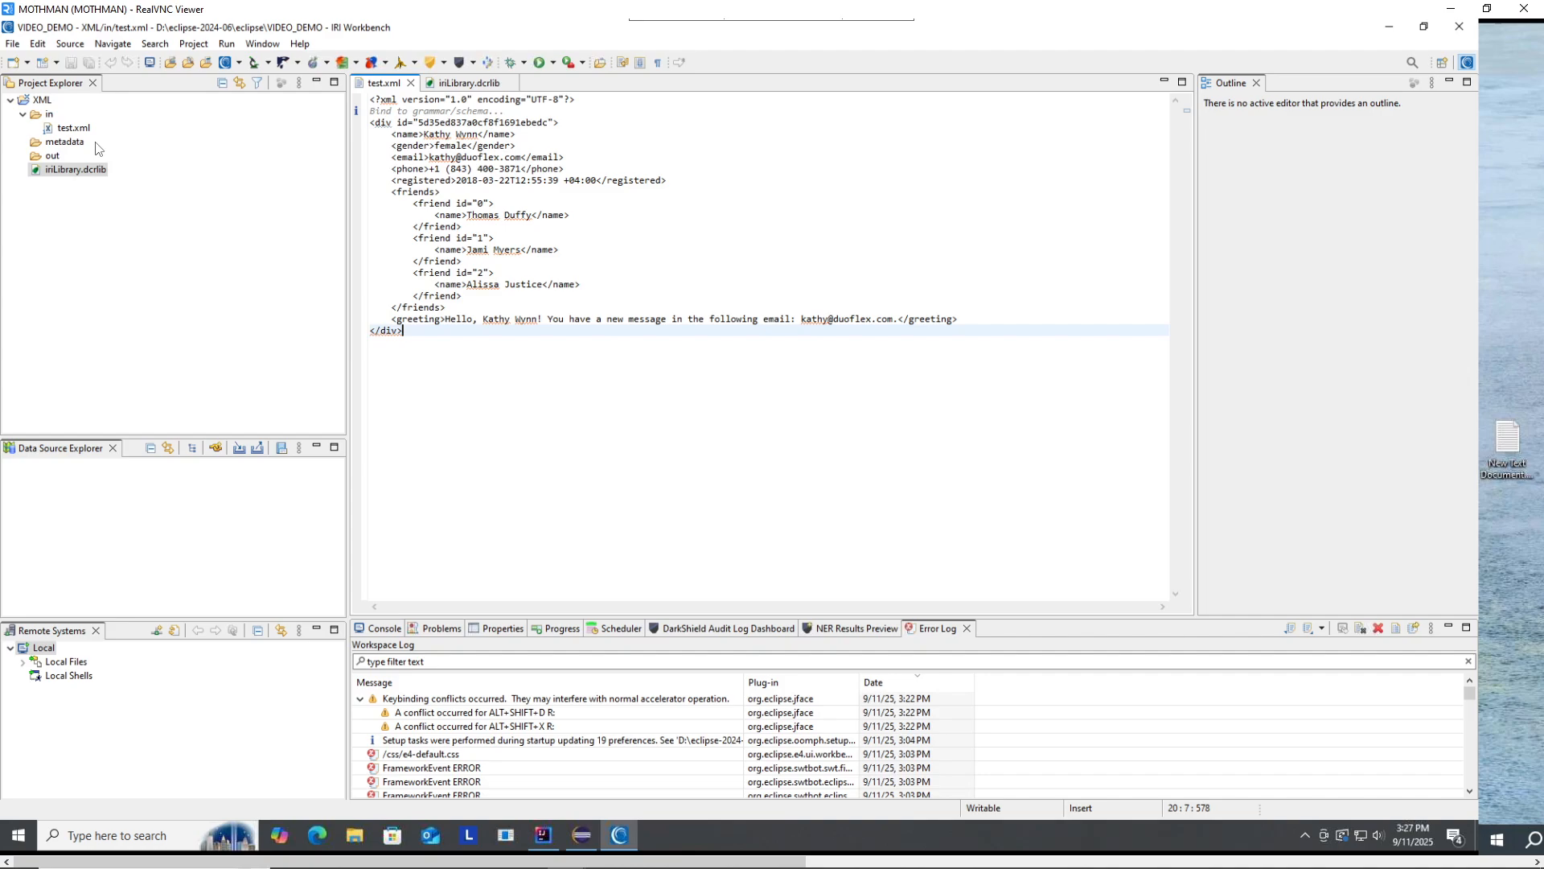
pyautogui.click(42, 100)
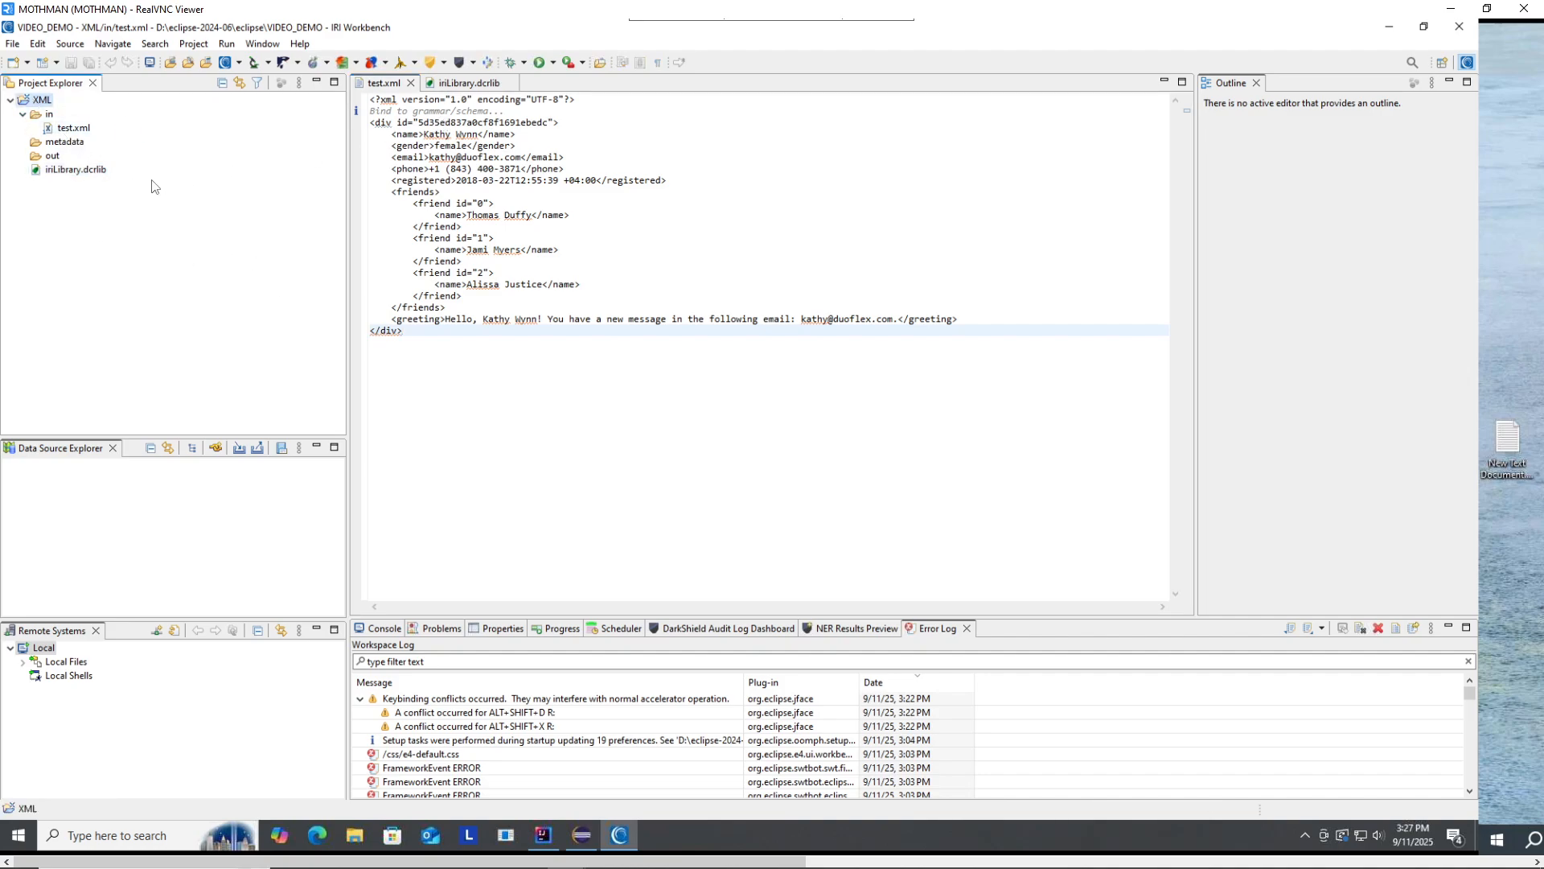
pyautogui.doubleClick(77, 169)
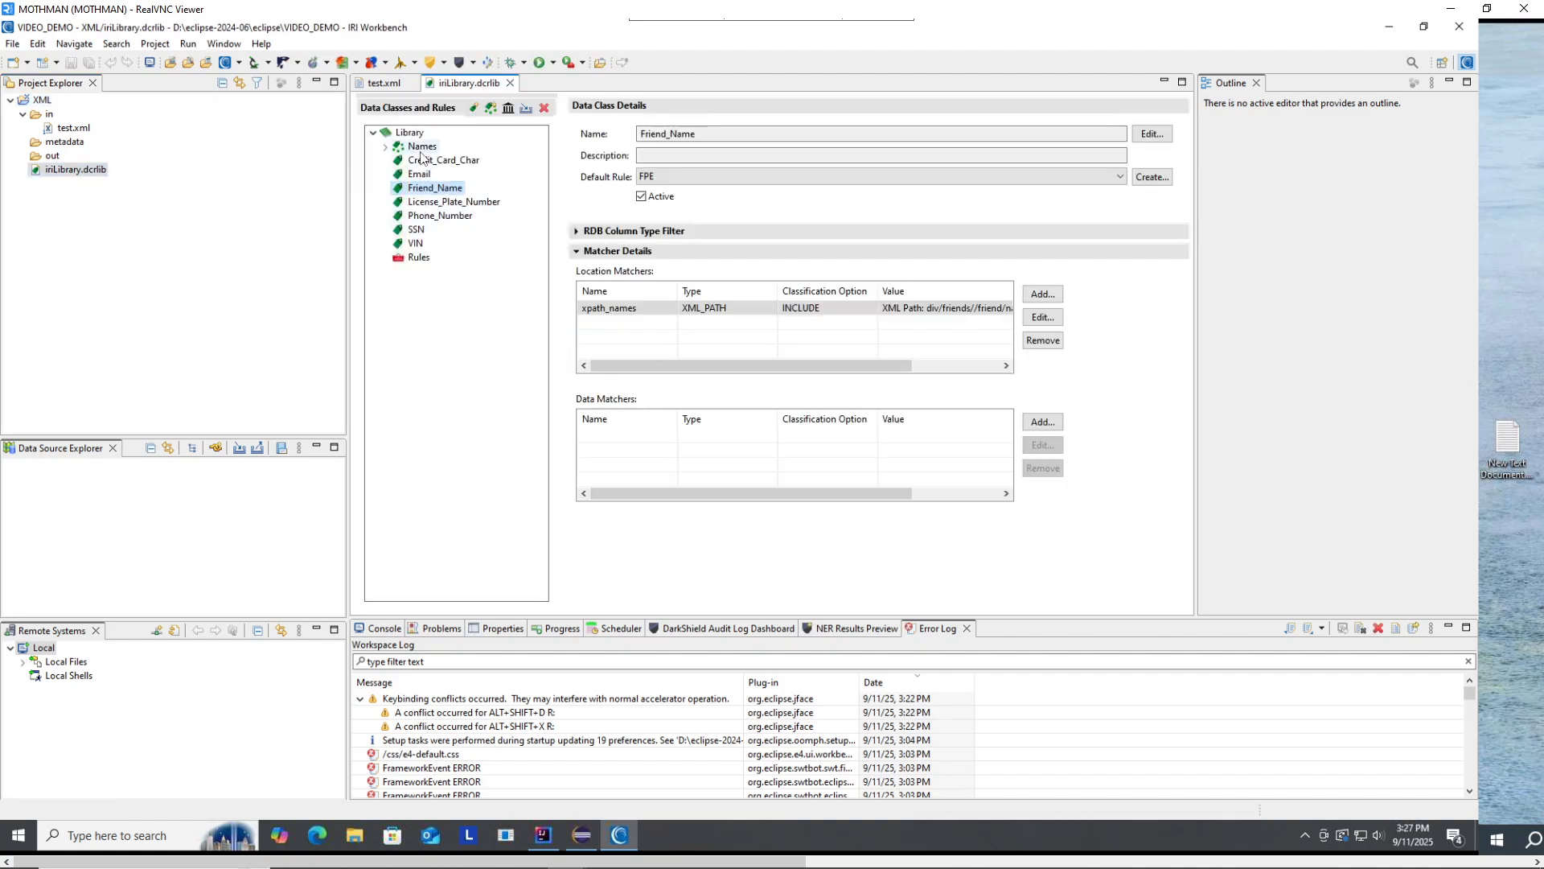
# Start a file search/masking job in the XML project, accepting new_job, the darkshield_file_jobs subfolder and the Search and Mask type.
pyautogui.click(46, 102)
pyautogui.click(474, 63)
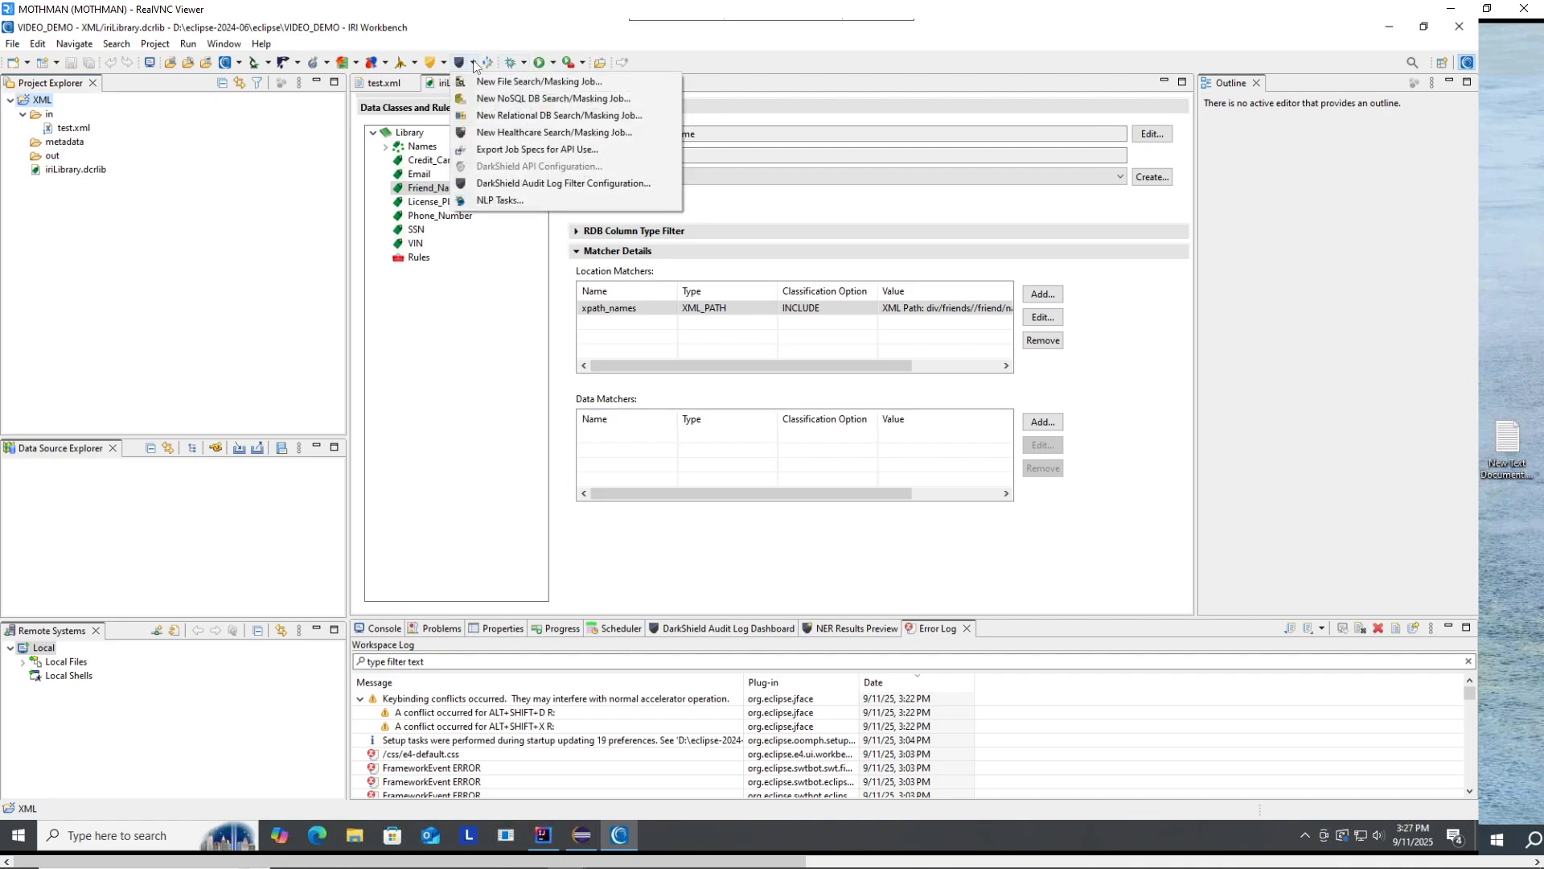
pyautogui.click(513, 86)
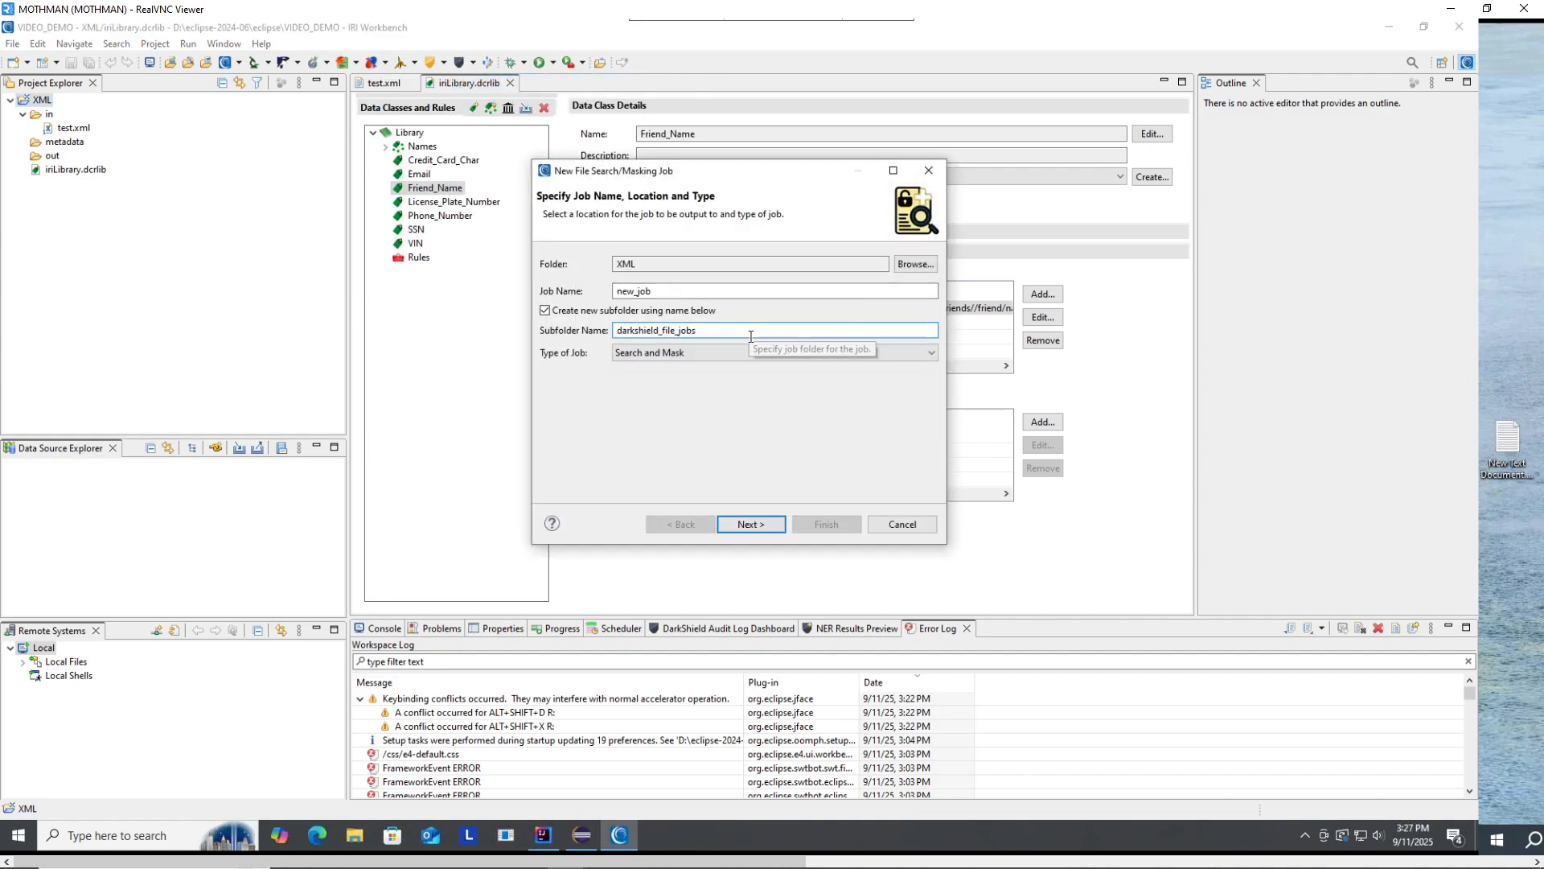
pyautogui.click(770, 528)
pyautogui.click(764, 526)
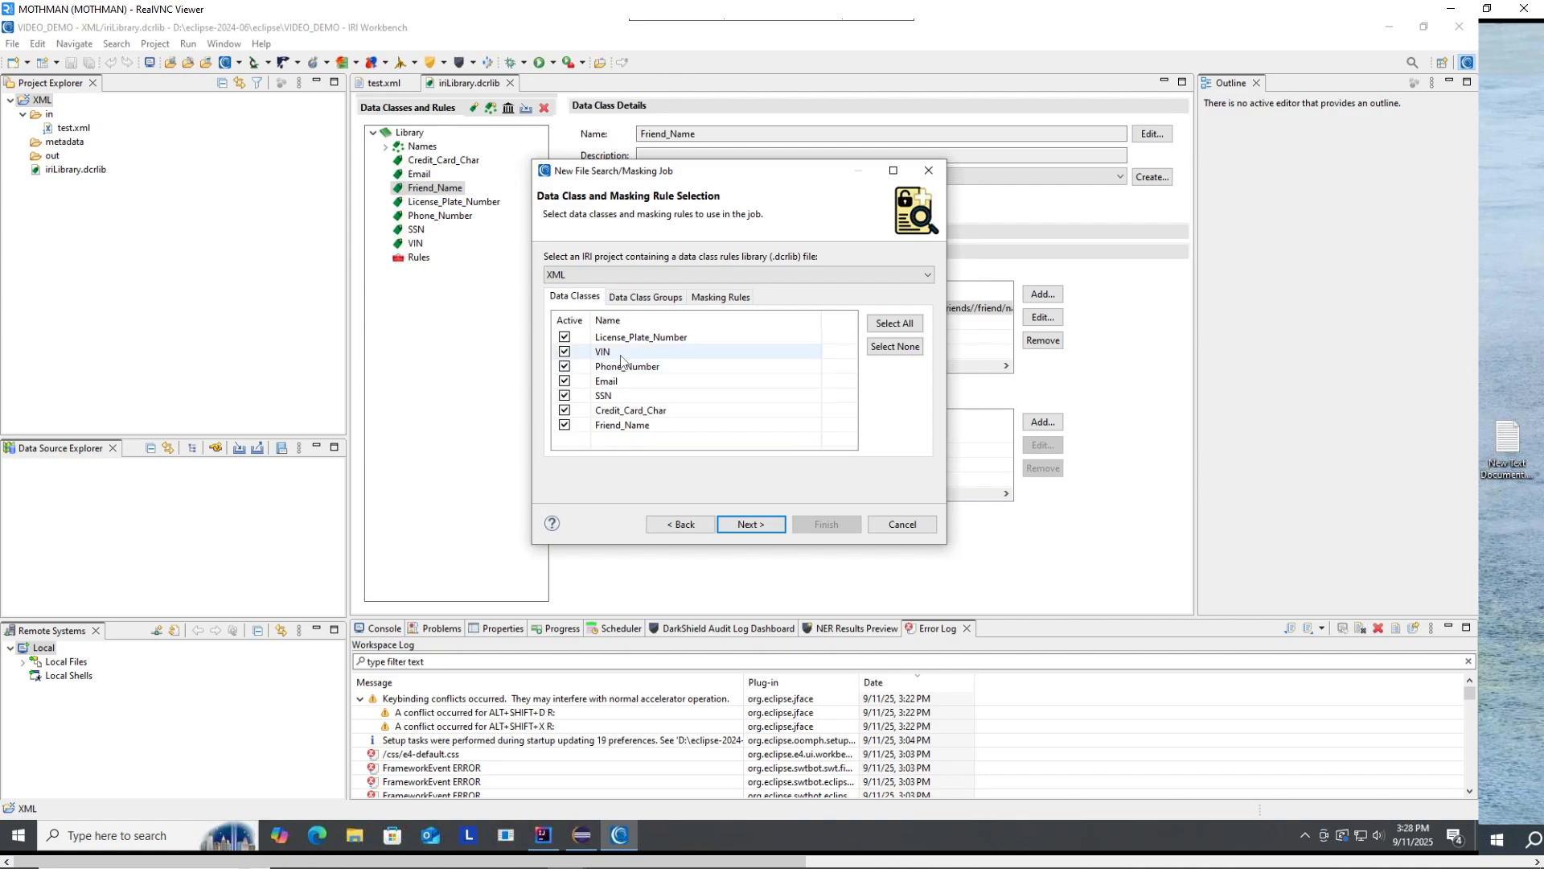
# Limit the job to the Phone_Number, Email and Friend_Name data classes, excluding the Names group, and accept their FPE masking rules.
pyautogui.click(642, 299)
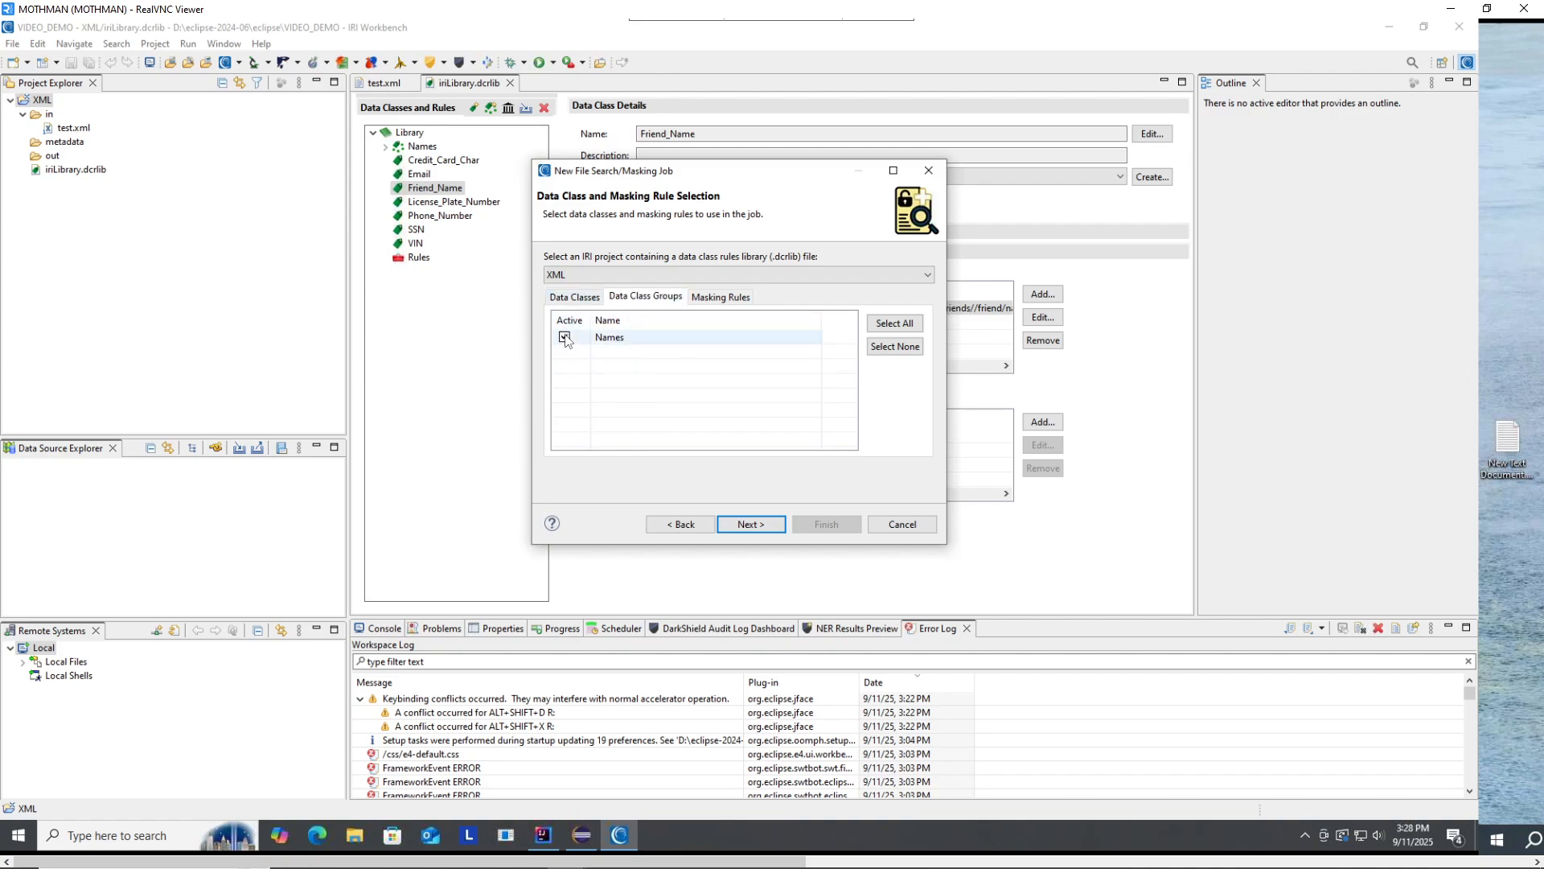
pyautogui.click(576, 297)
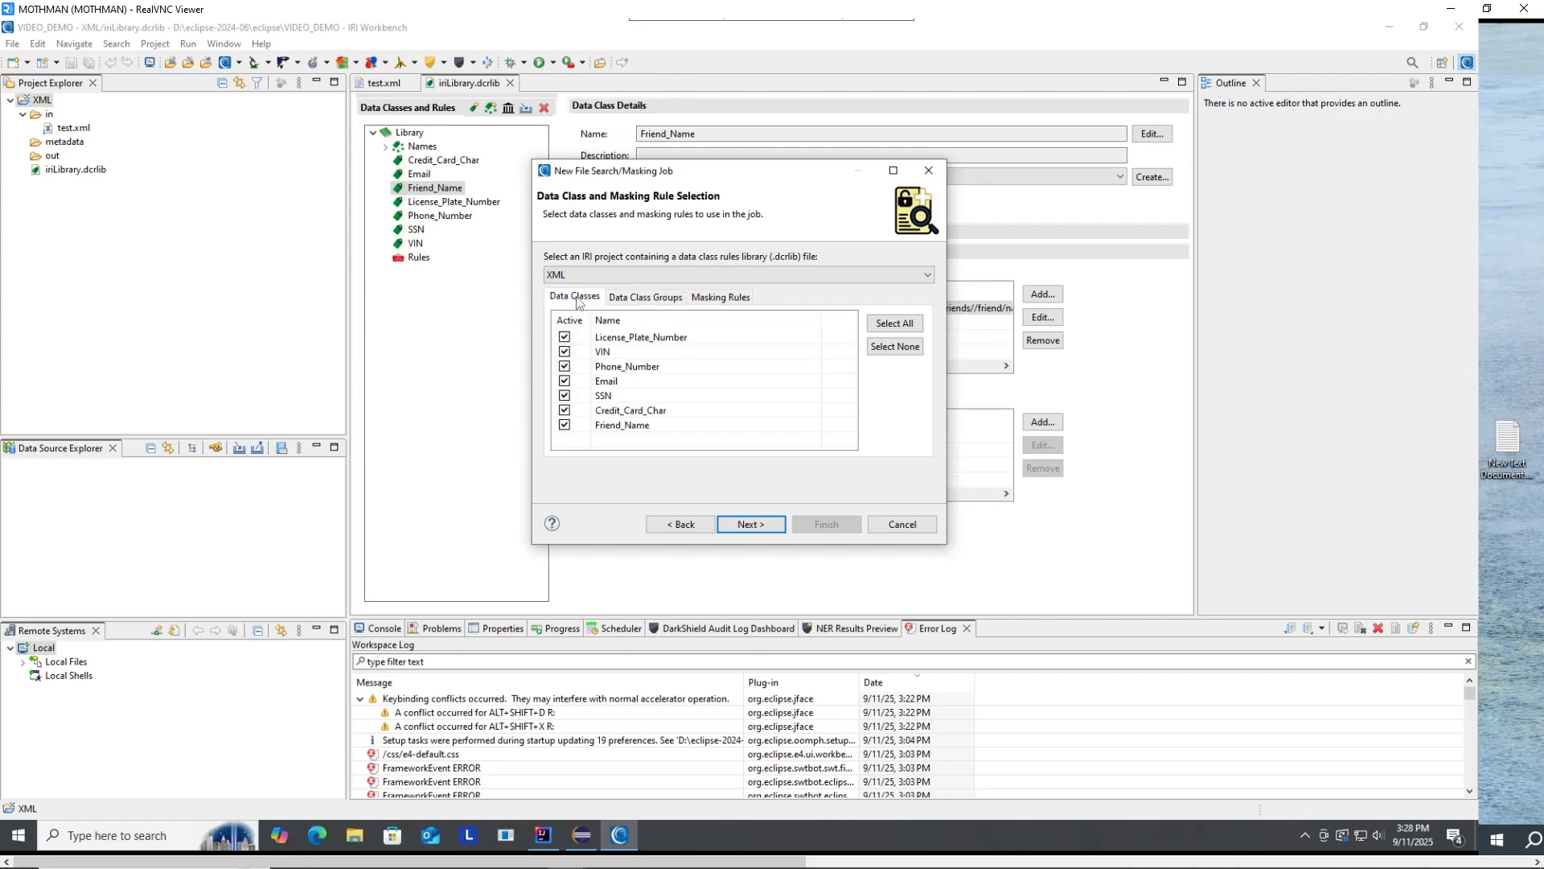
pyautogui.click(894, 346)
pyautogui.click(565, 381)
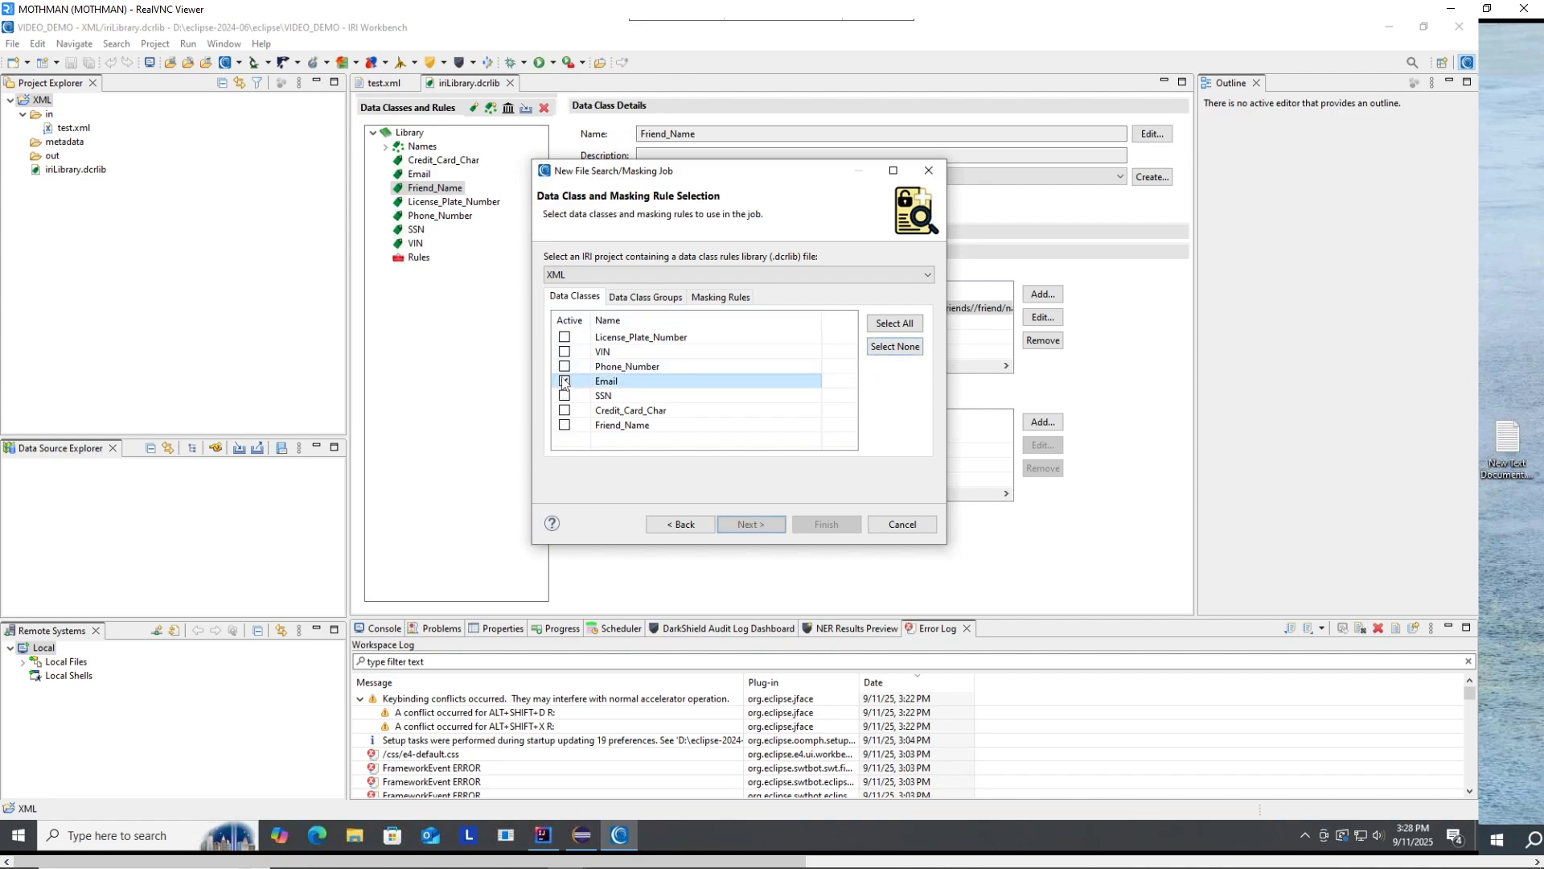
pyautogui.click(565, 367)
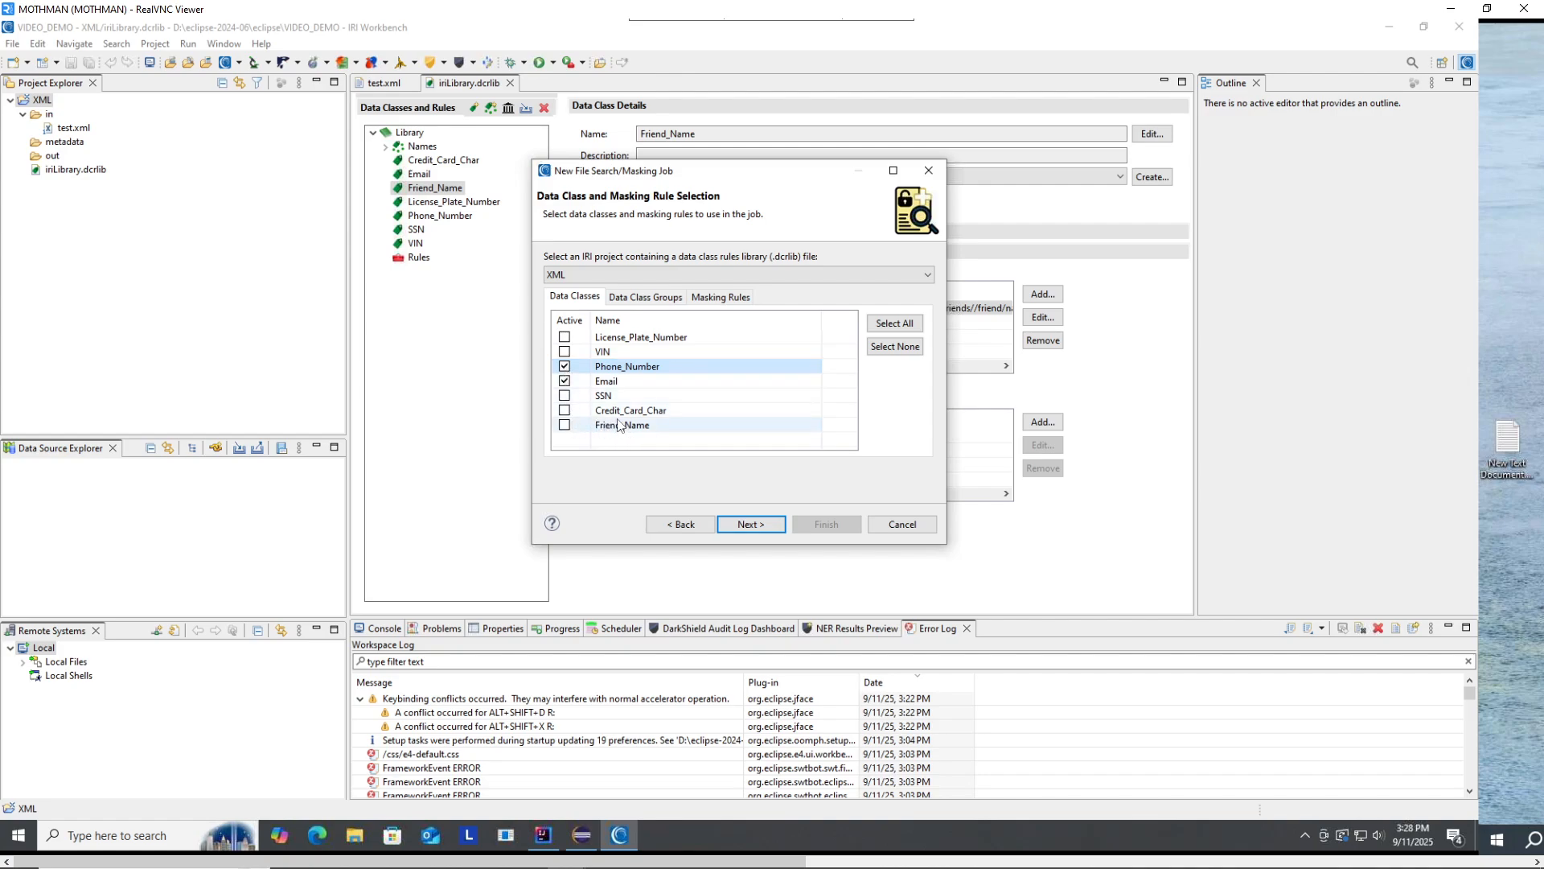
pyautogui.click(565, 425)
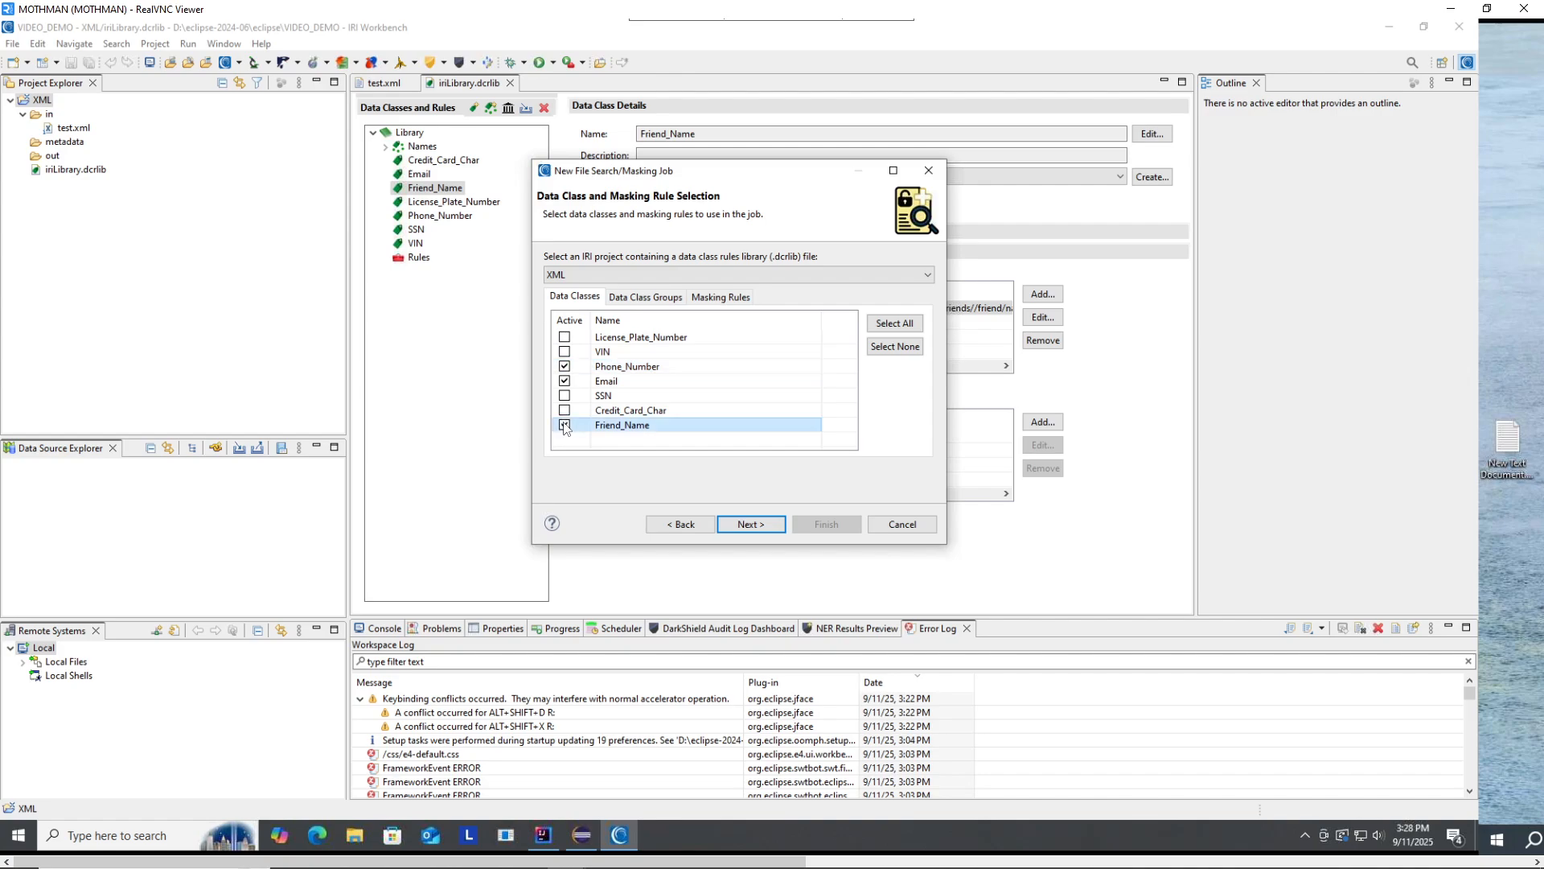
pyautogui.click(565, 425)
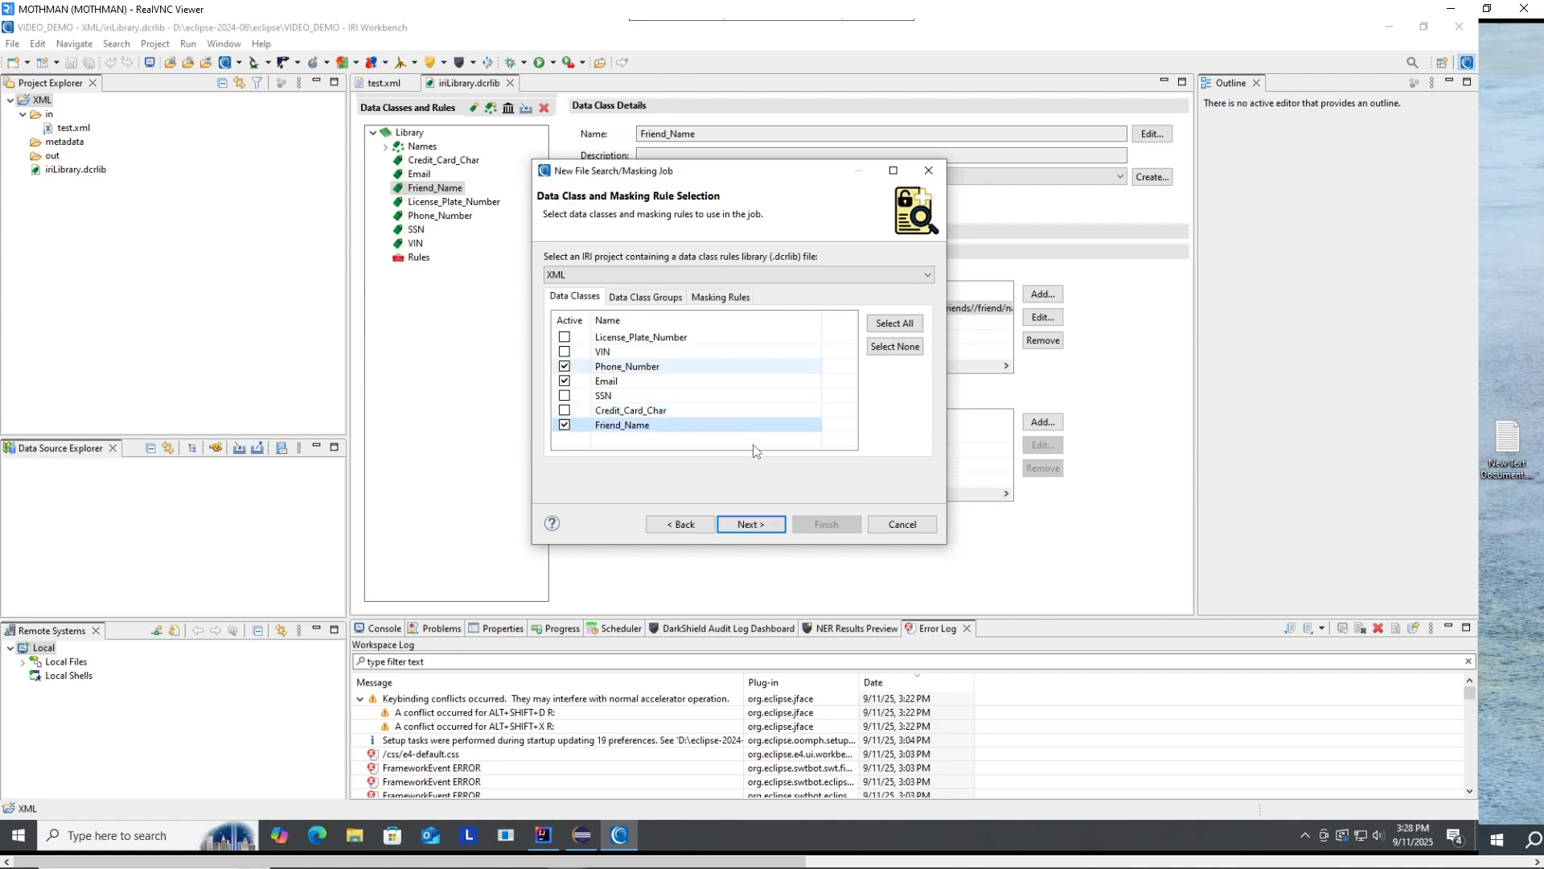
pyautogui.click(770, 527)
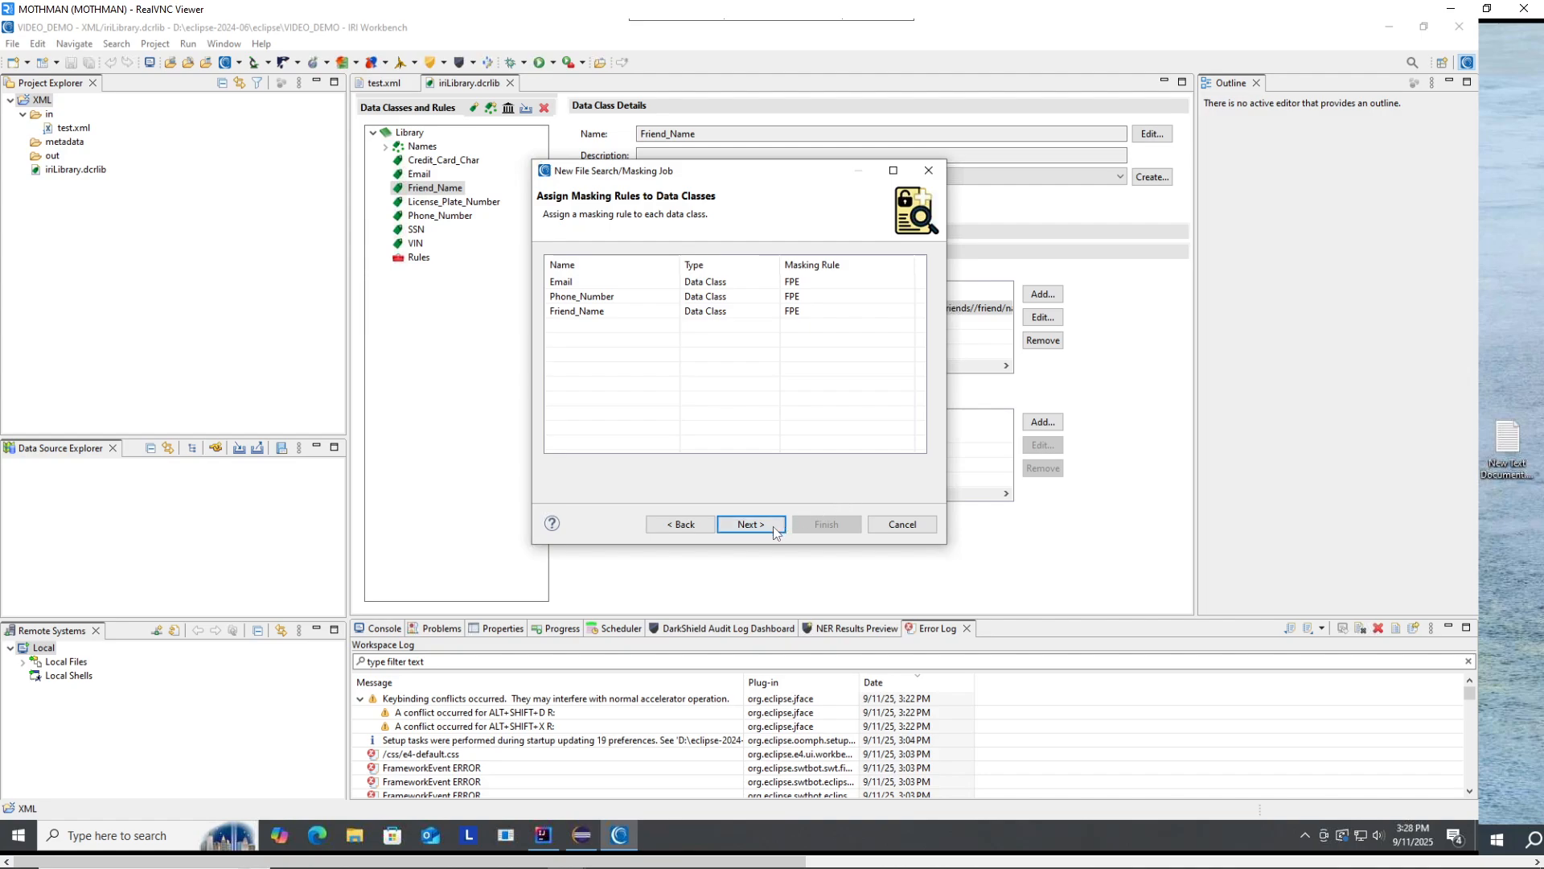
pyautogui.click(773, 527)
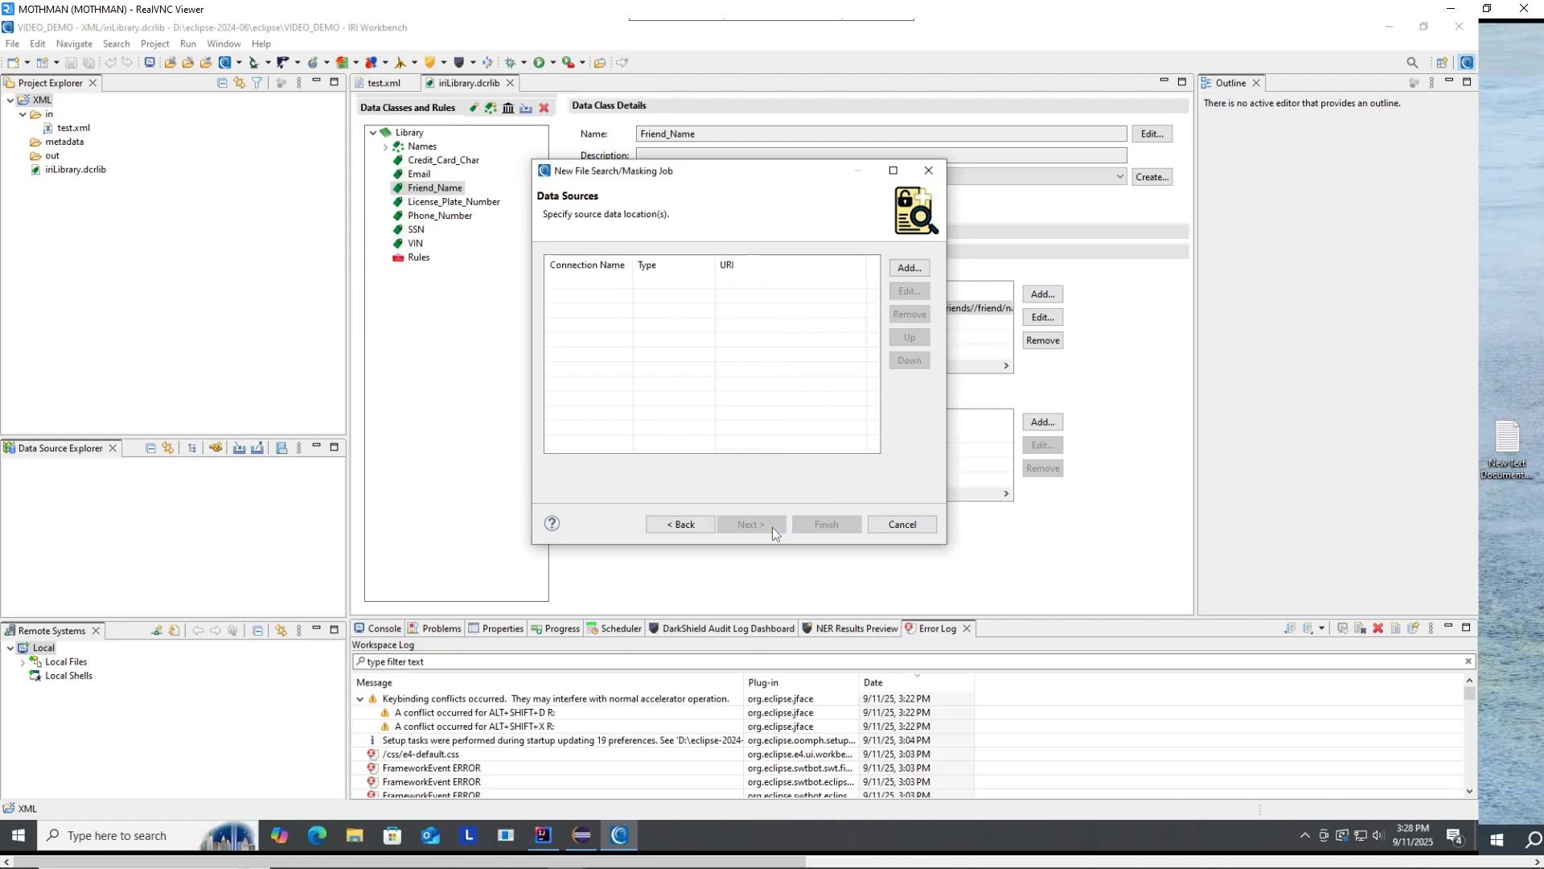
# Start adding a file system data source to the job and check which connections are registered.
pyautogui.click(905, 271)
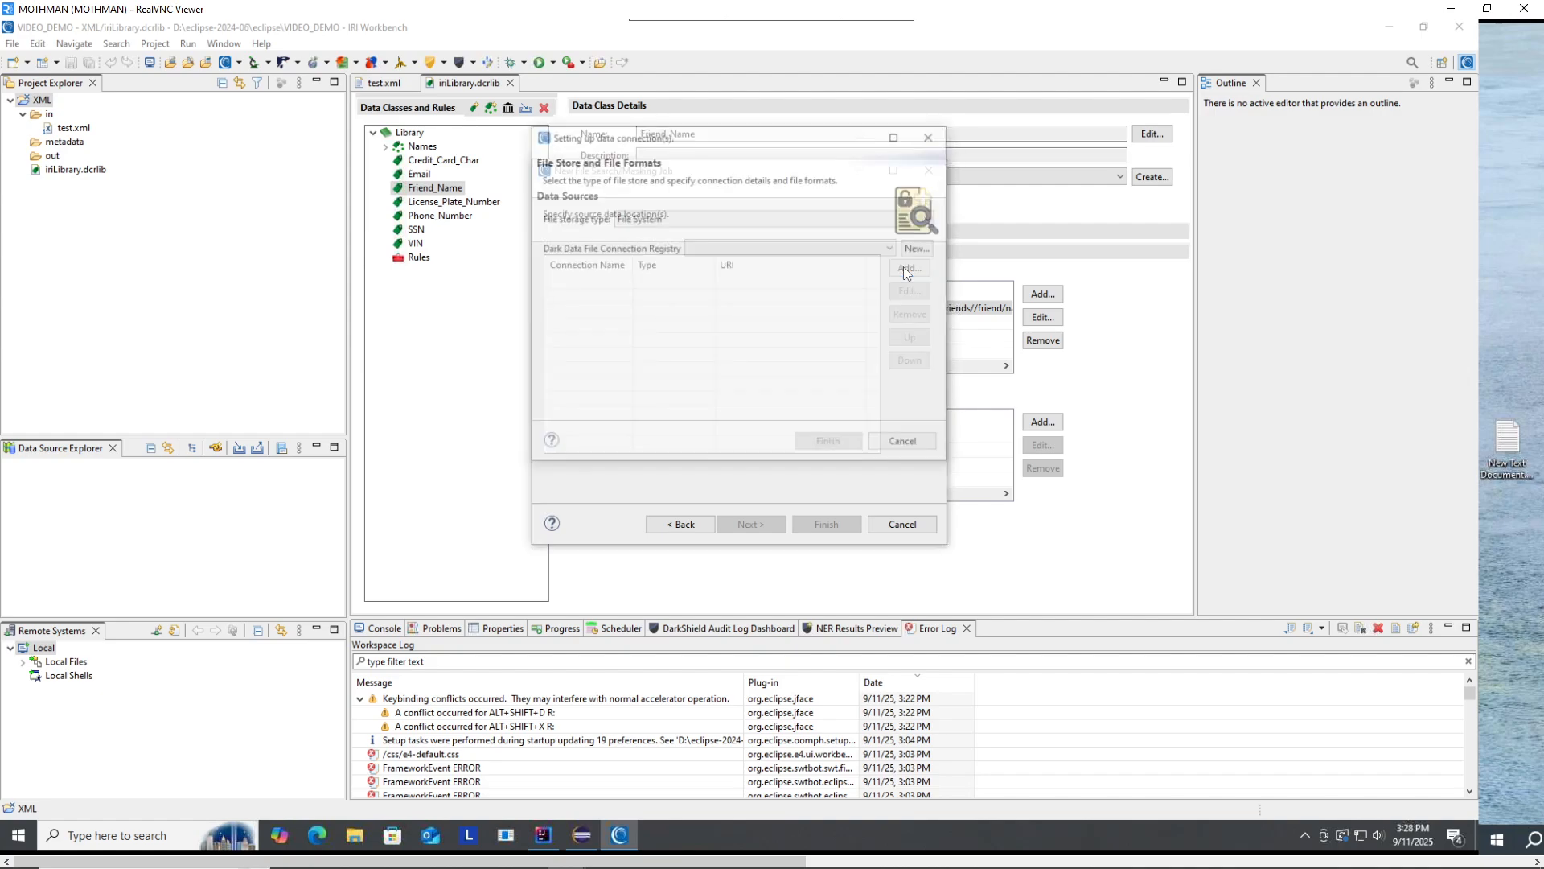
pyautogui.click(817, 249)
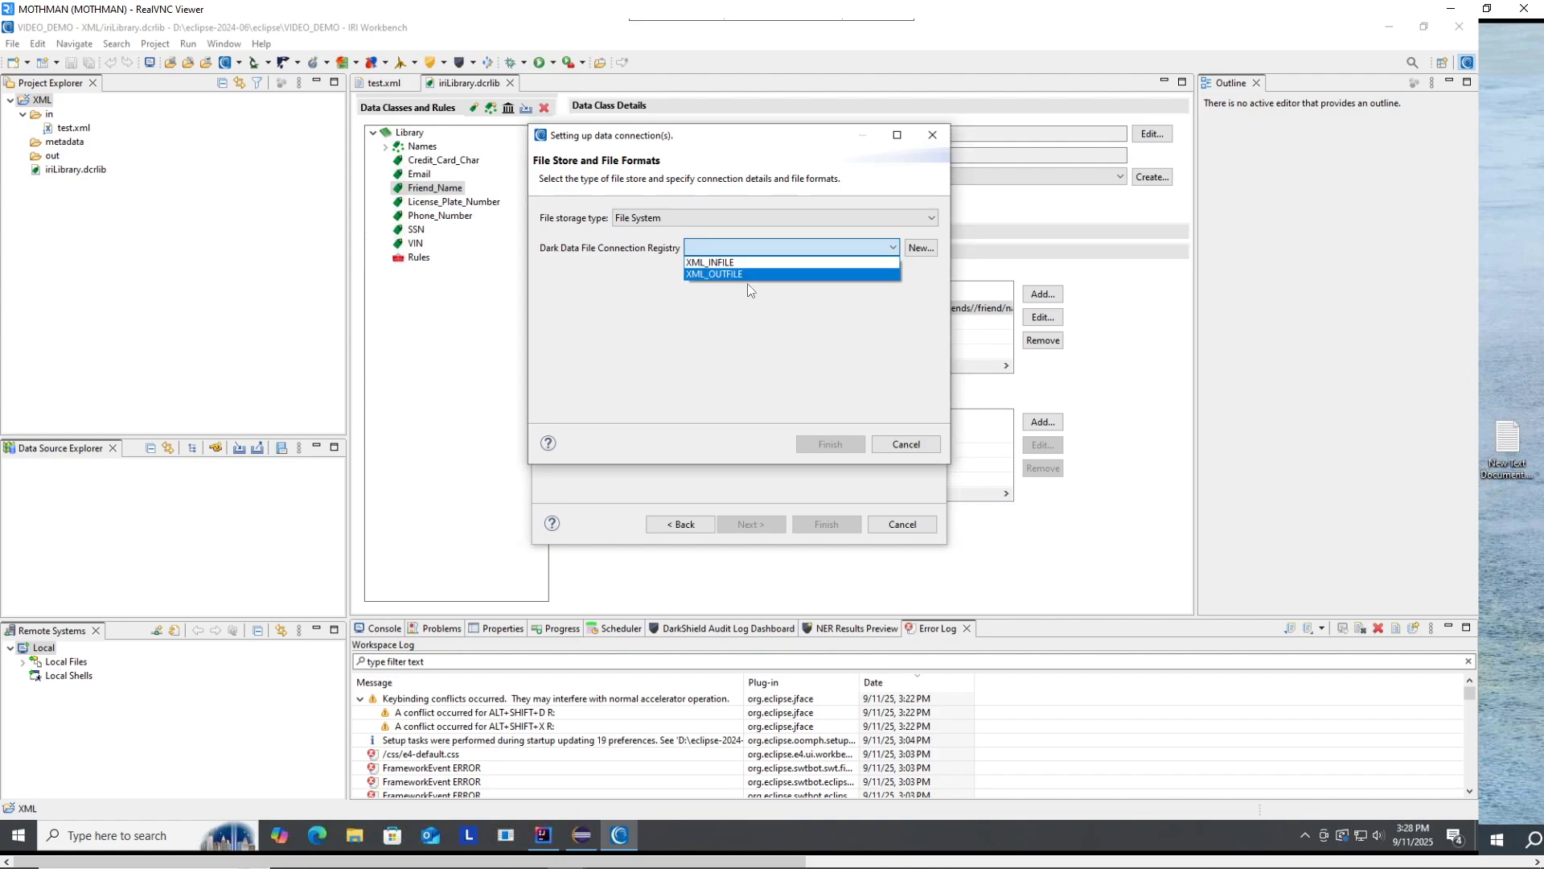
pyautogui.click(794, 326)
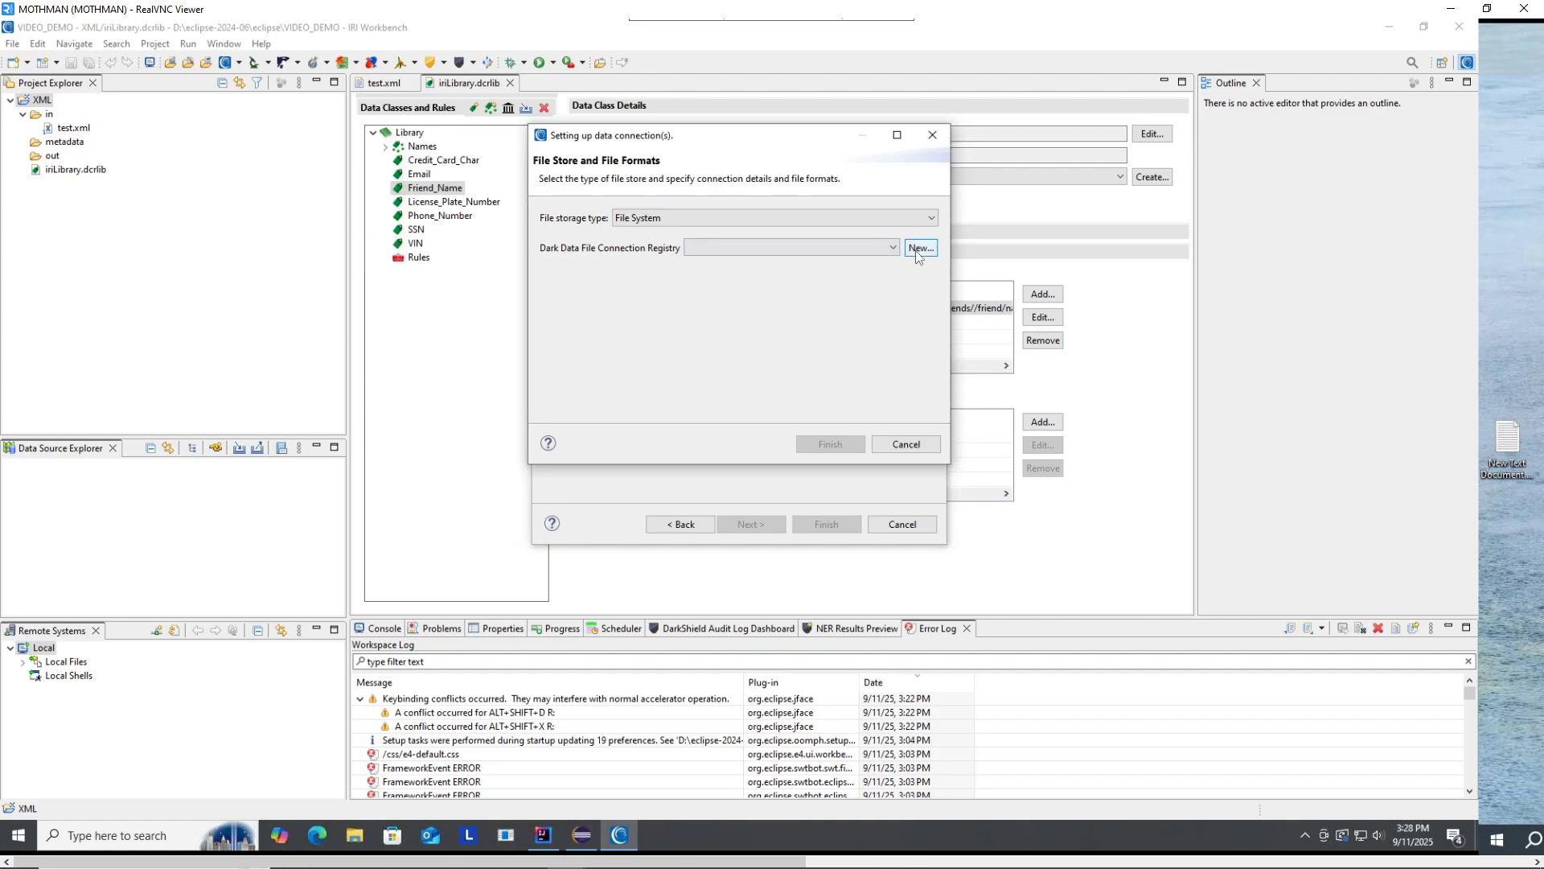
# Examine the parameters and supported file formats of a new source file system connection, then discard the form.
pyautogui.click(916, 249)
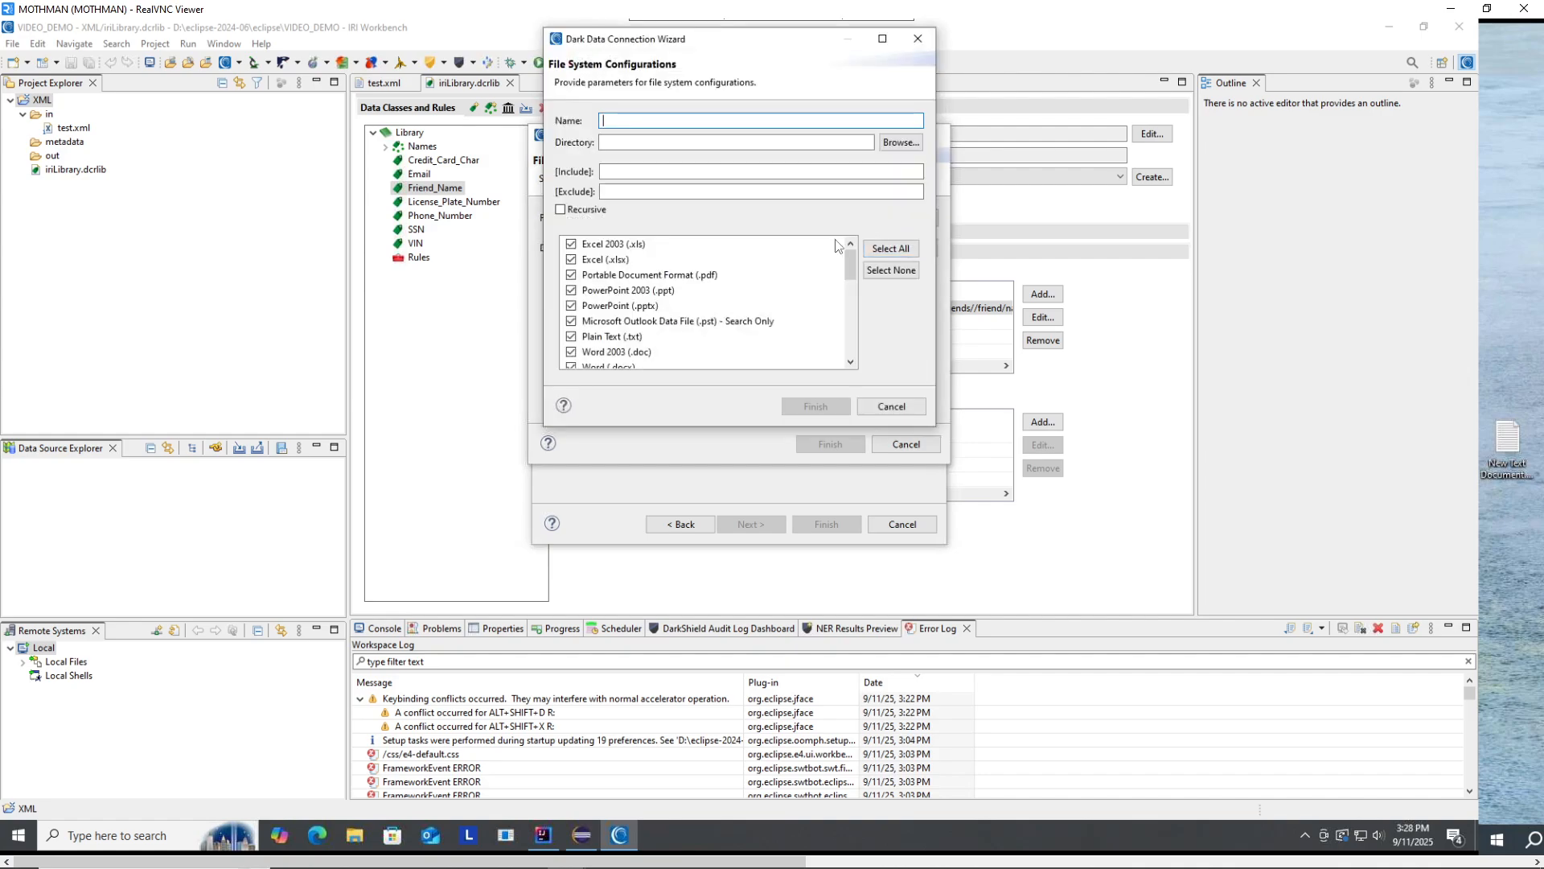
pyautogui.scroll(-5, 768, 247)
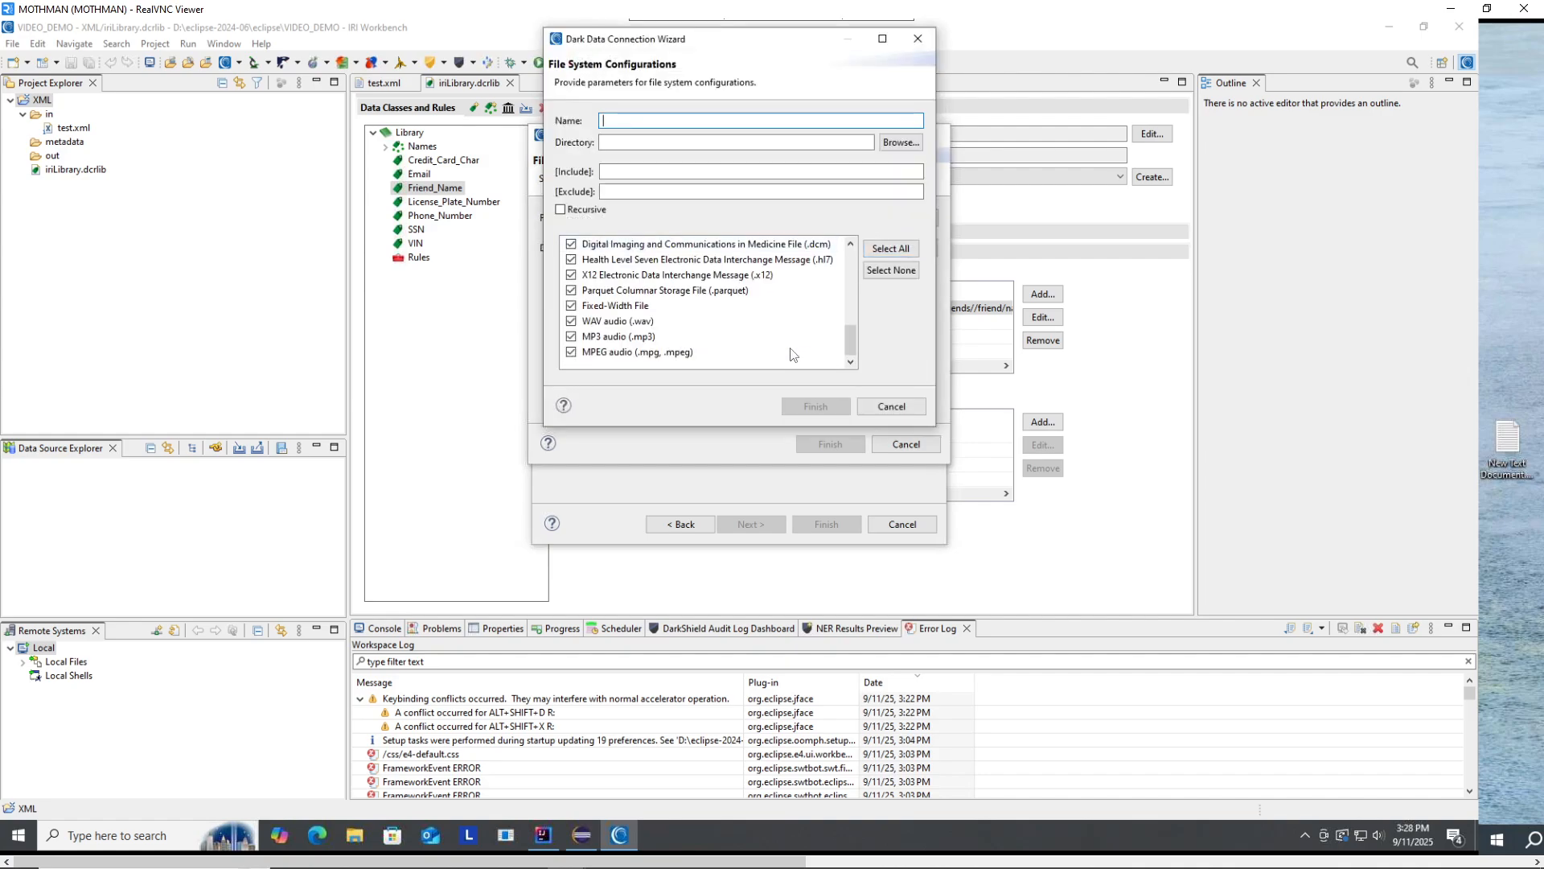
pyautogui.scroll(5, 797, 356)
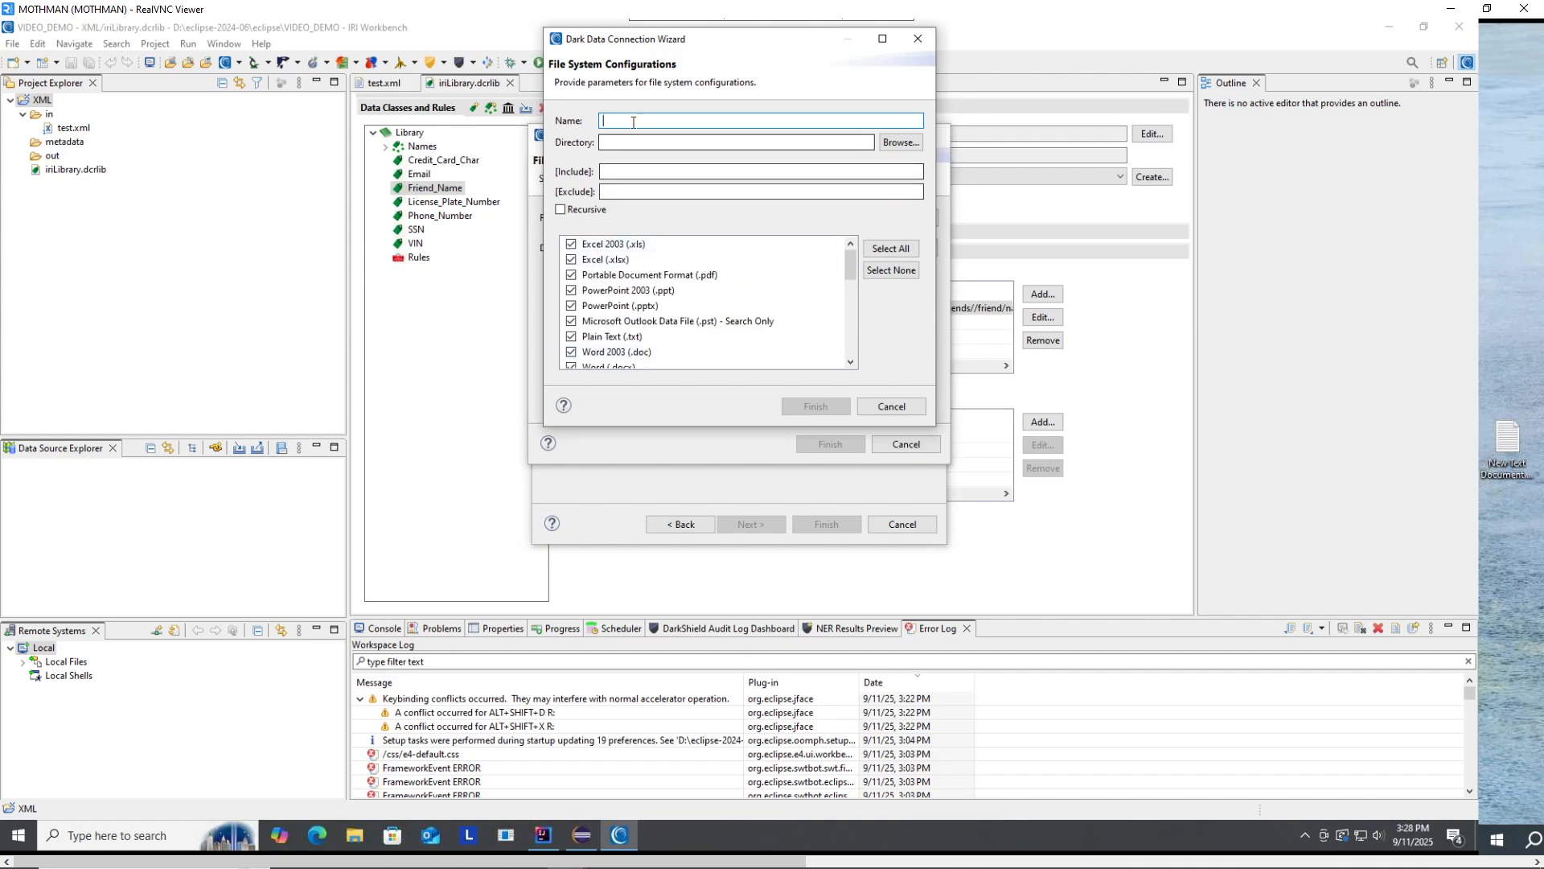
pyautogui.scroll(-3, 700, 274)
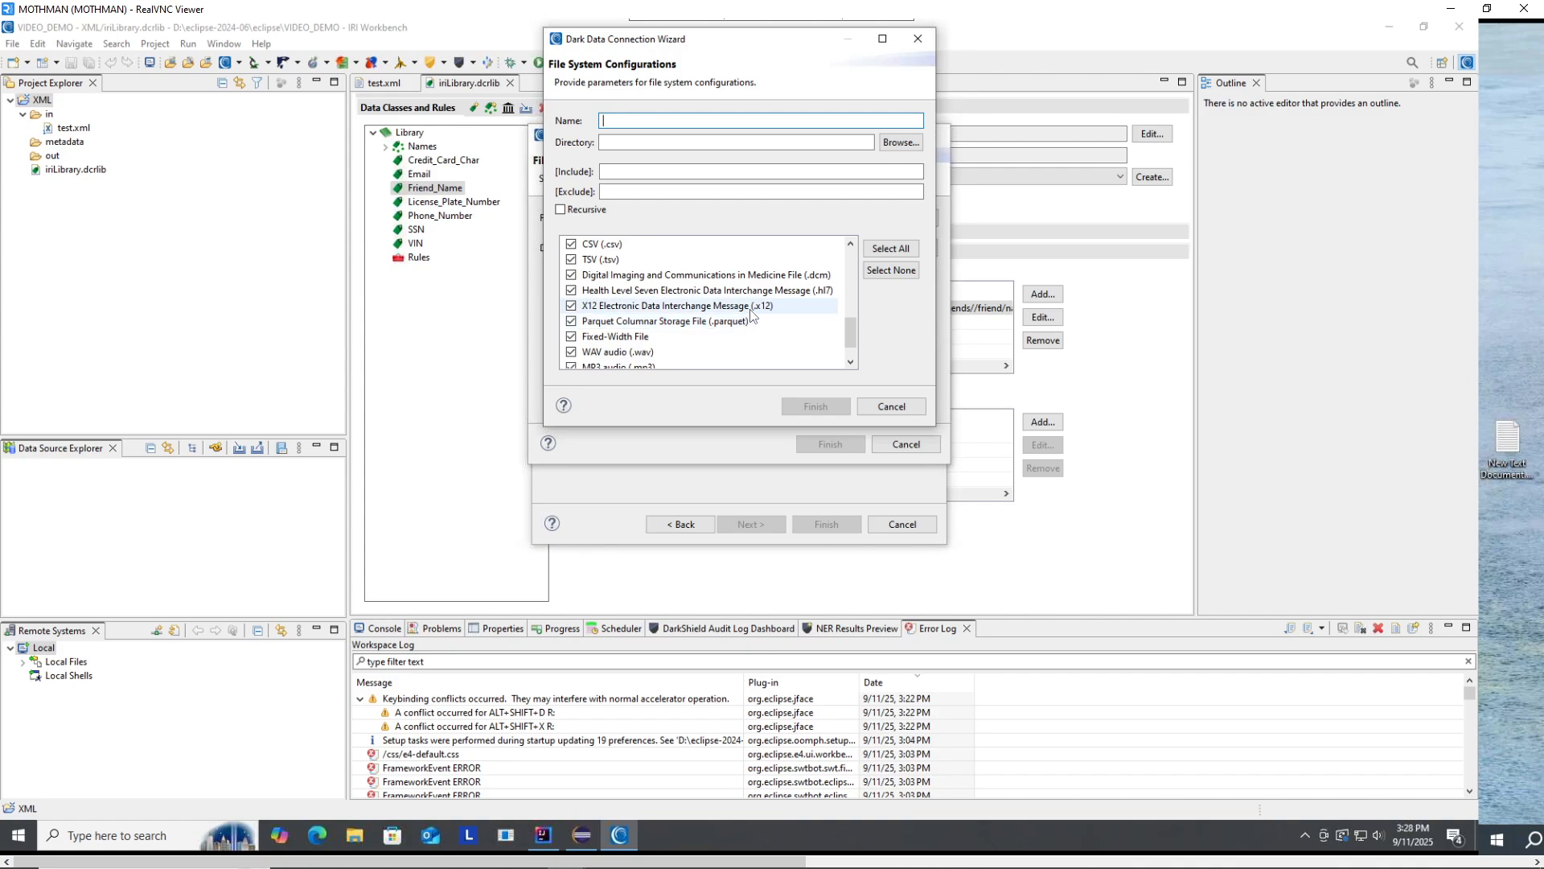
pyautogui.scroll(3, 723, 305)
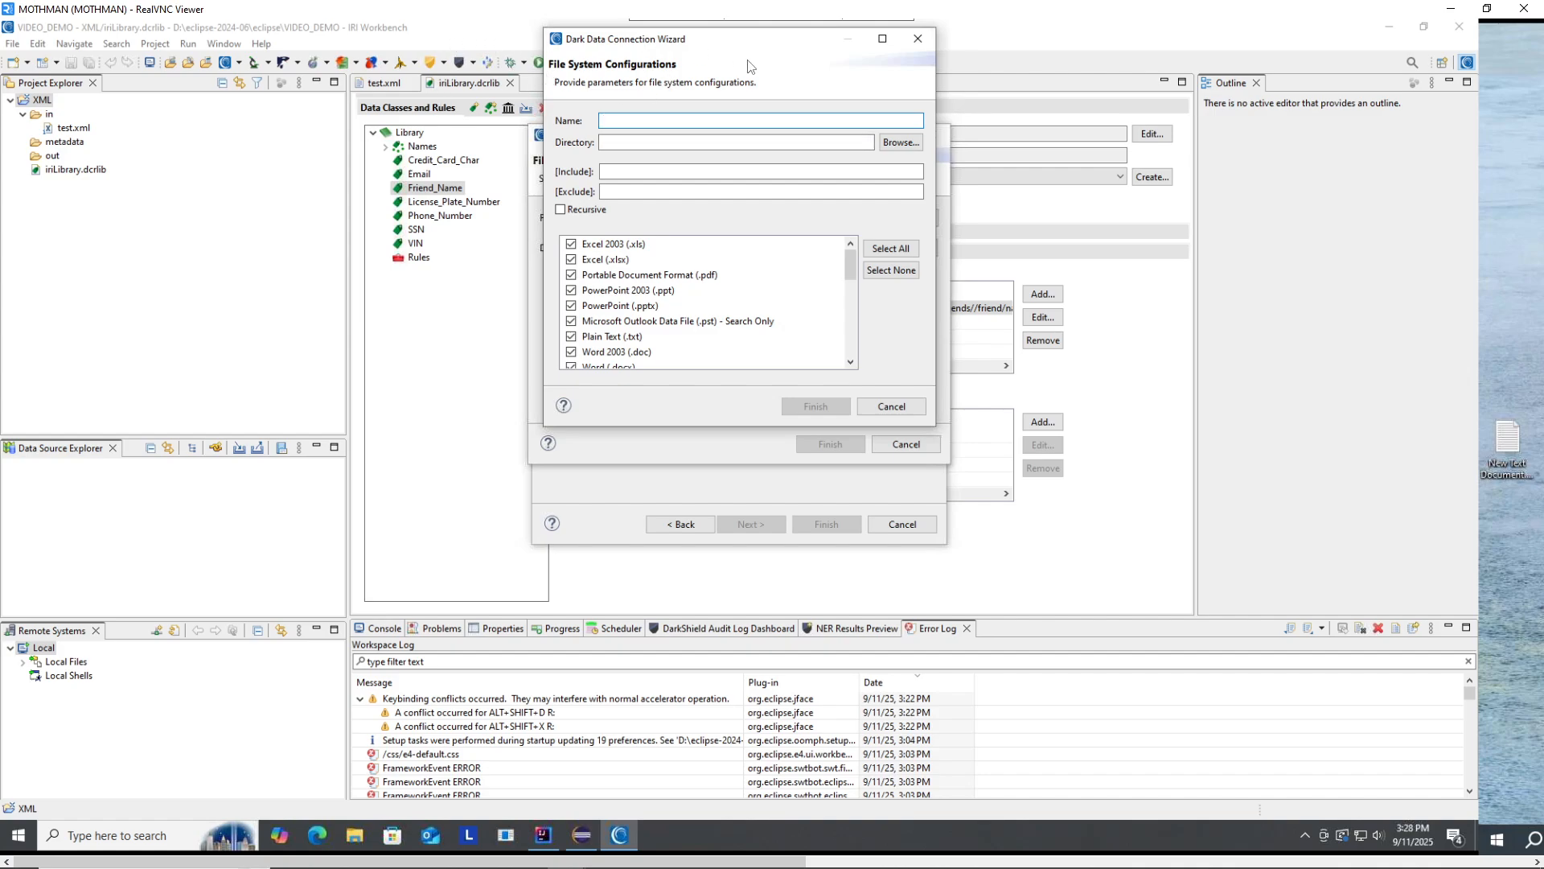
pyautogui.click(774, 146)
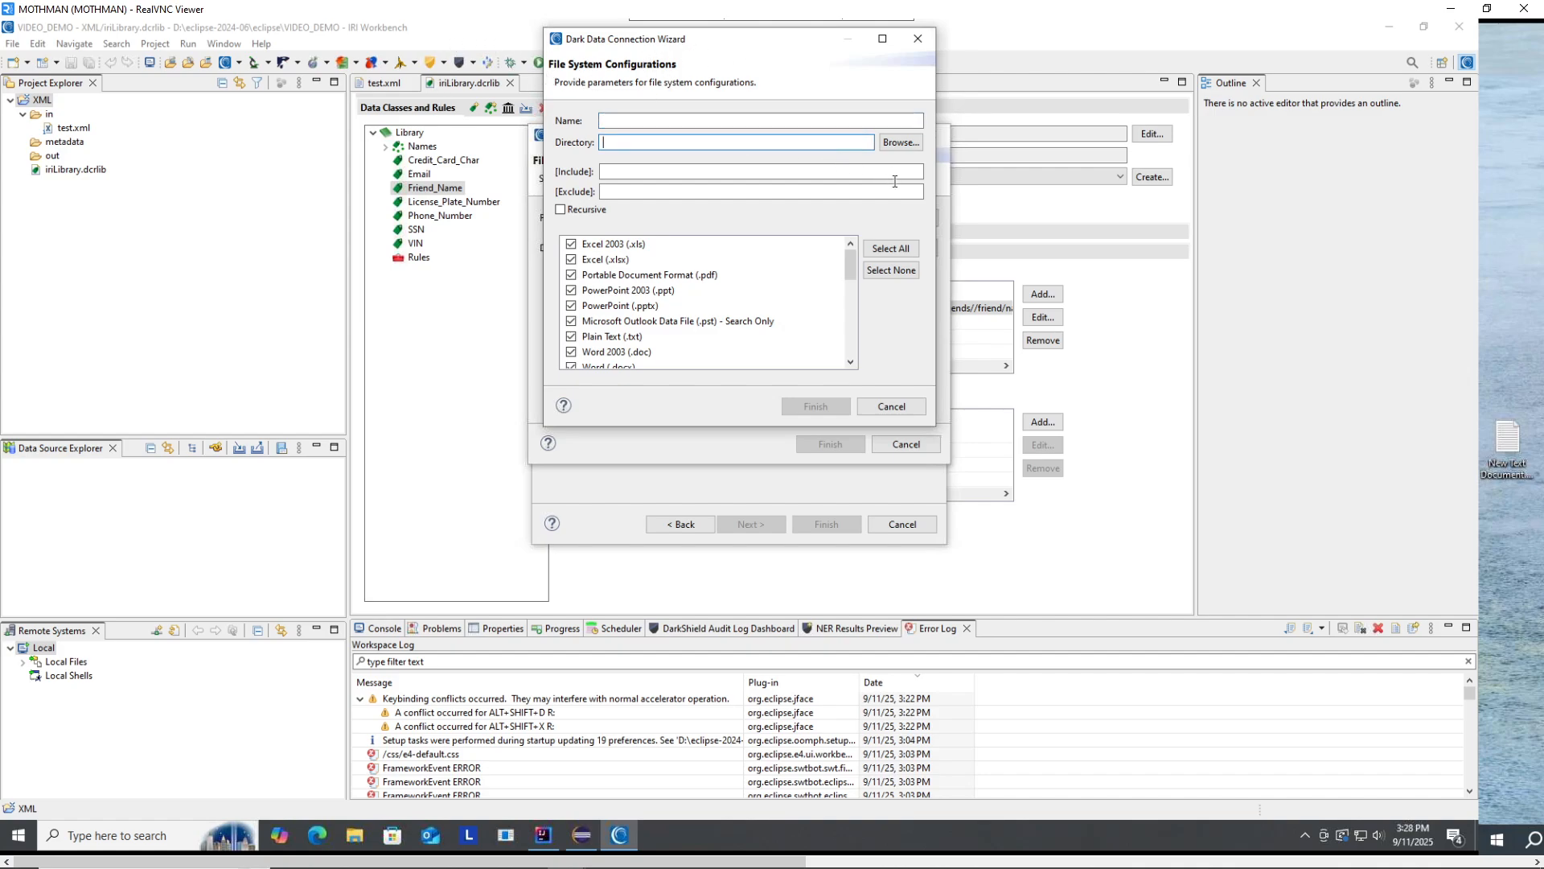
pyautogui.click(897, 408)
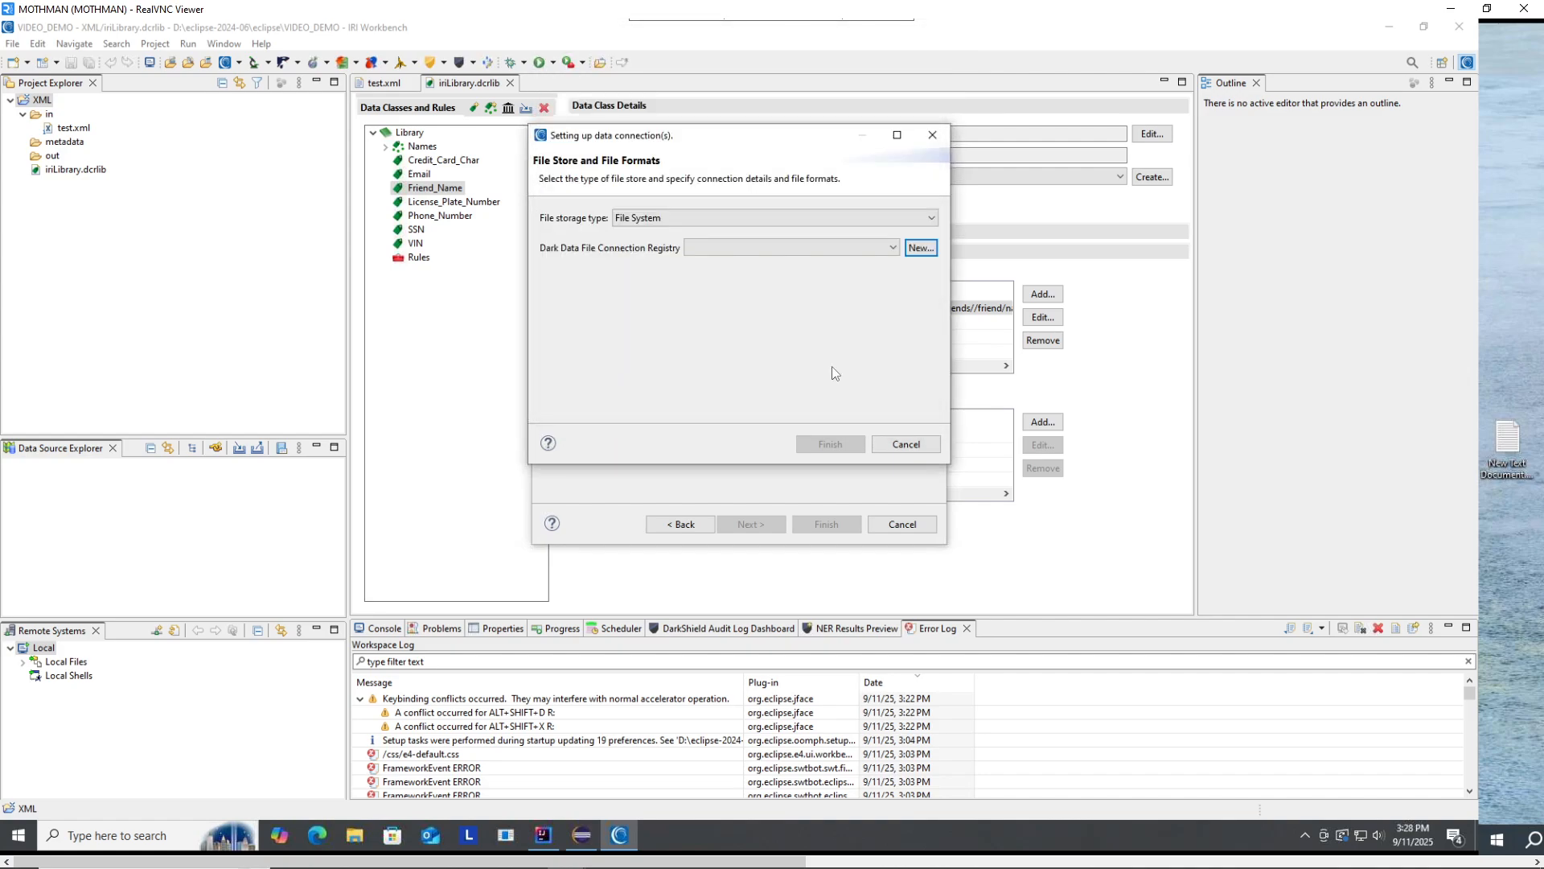
# Use the registered XML_INFILE connection as the job's data source and proceed to the data targets.
pyautogui.click(707, 247)
pyautogui.click(715, 251)
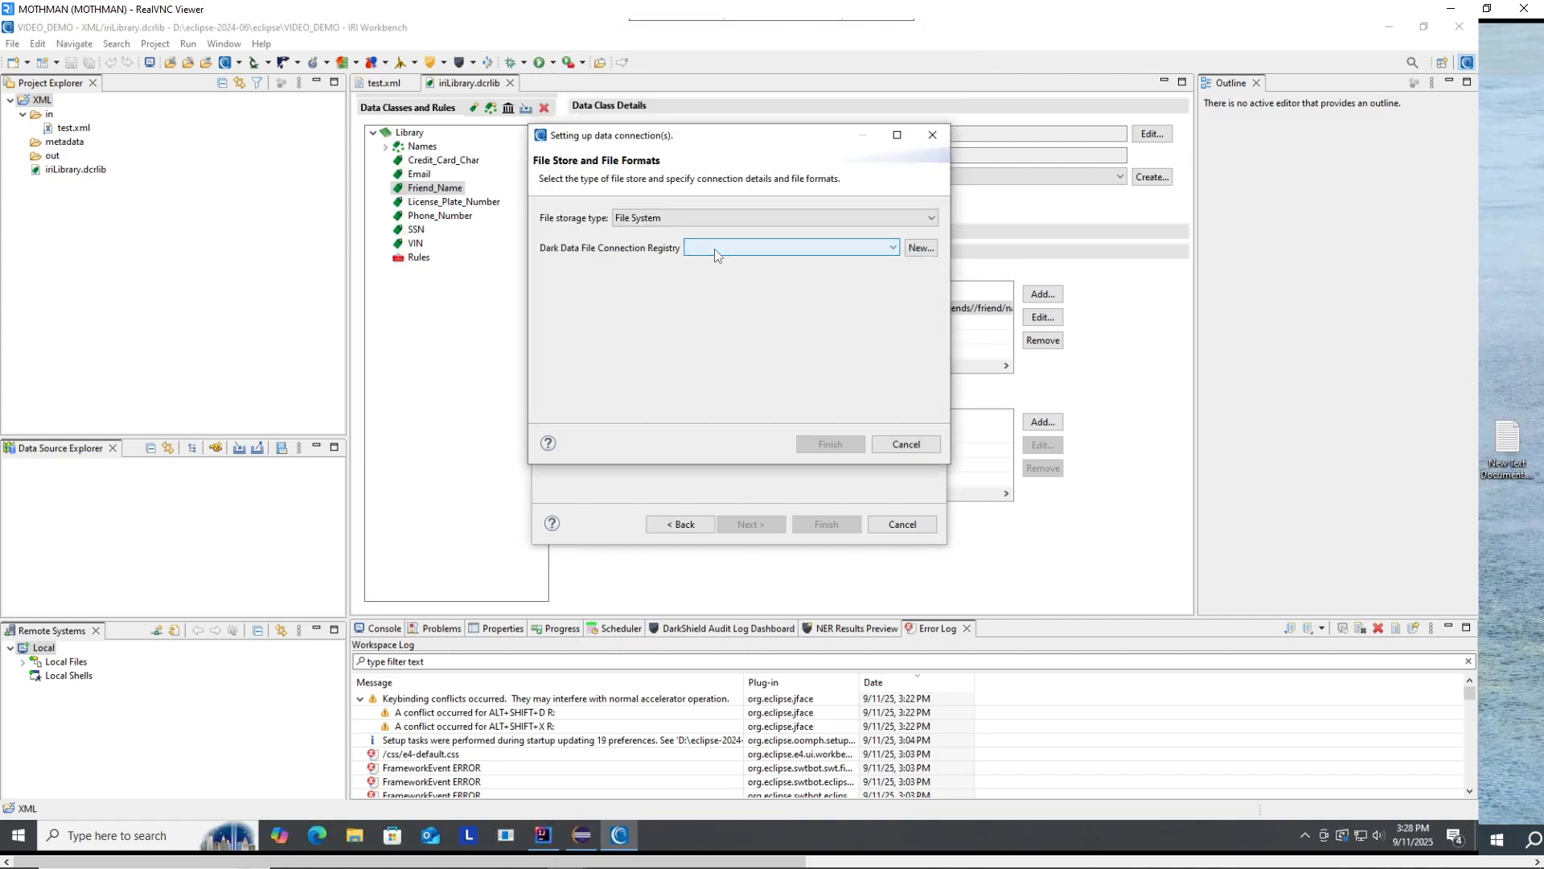
pyautogui.click(715, 251)
pyautogui.click(724, 258)
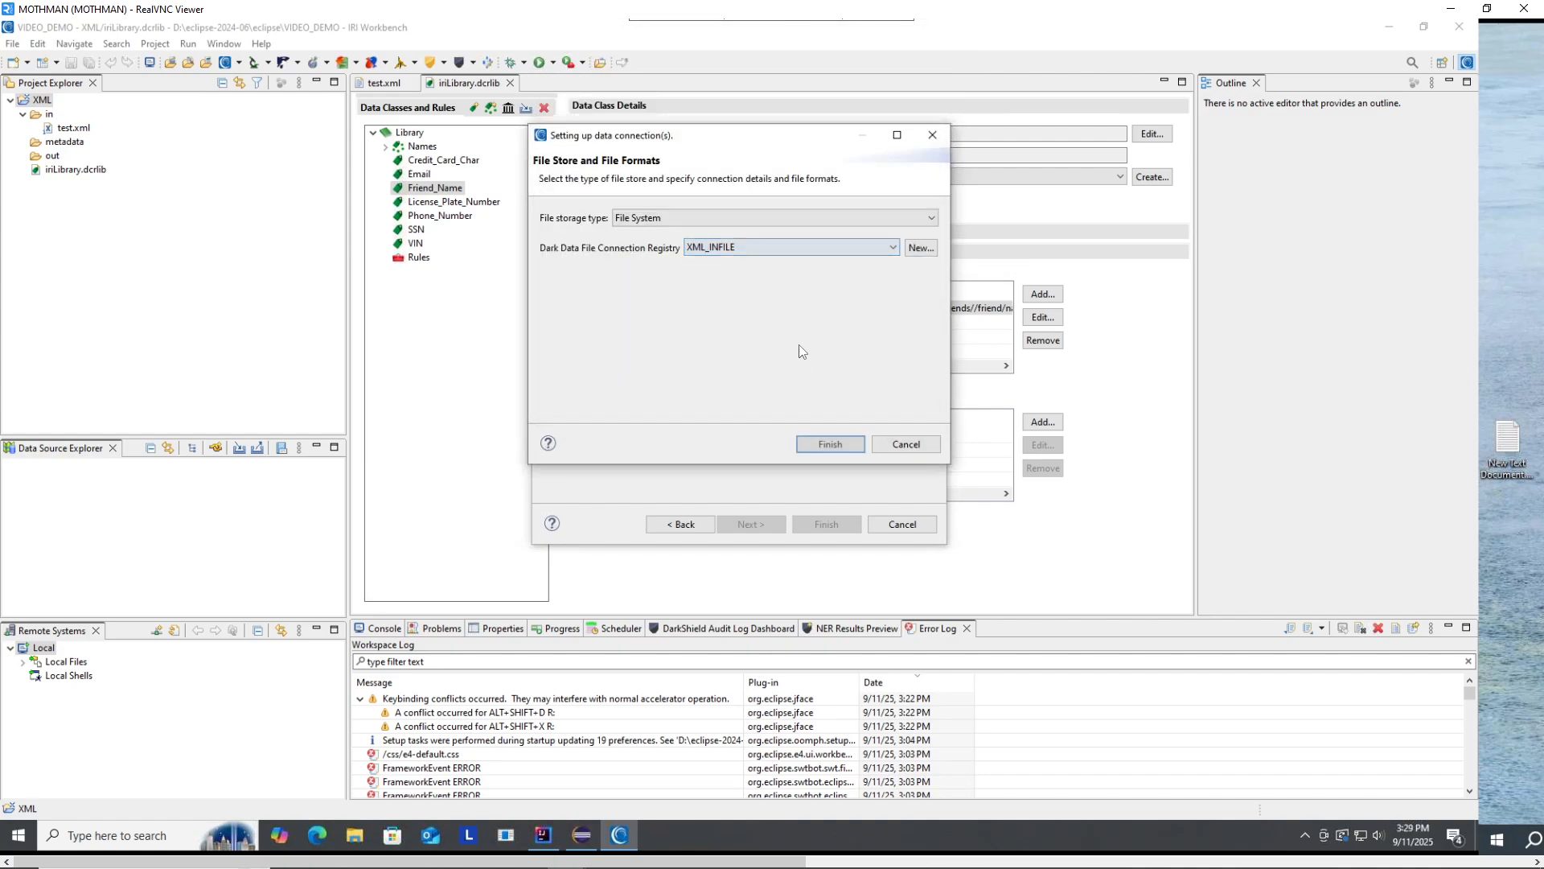
pyautogui.click(831, 445)
pyautogui.click(750, 523)
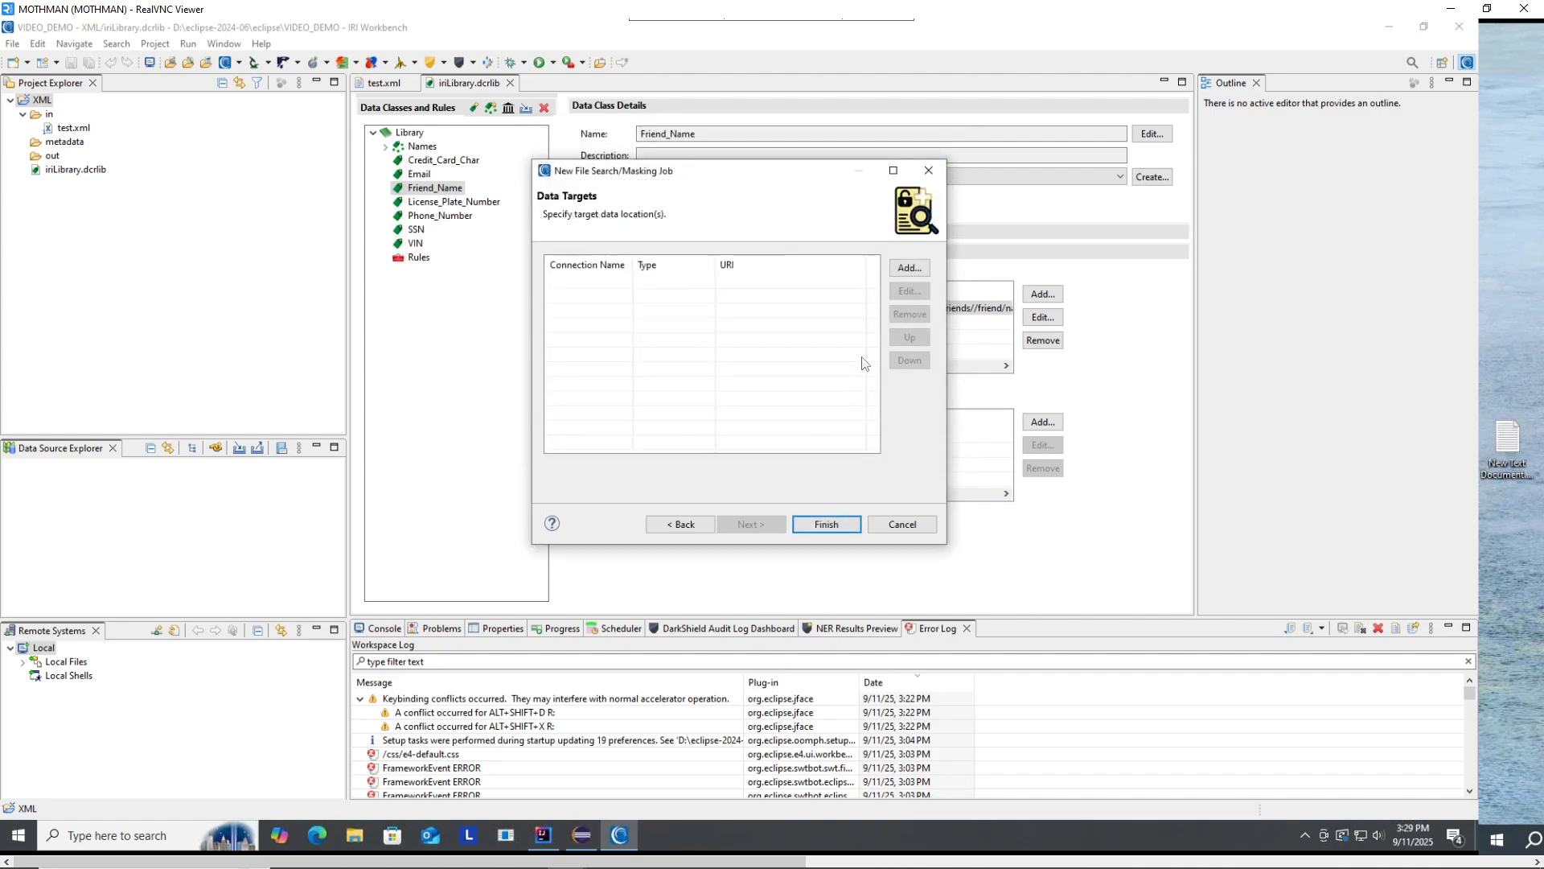
# Start adding a data target and examine the form for a new target file system connection, discarding it.
pyautogui.click(901, 271)
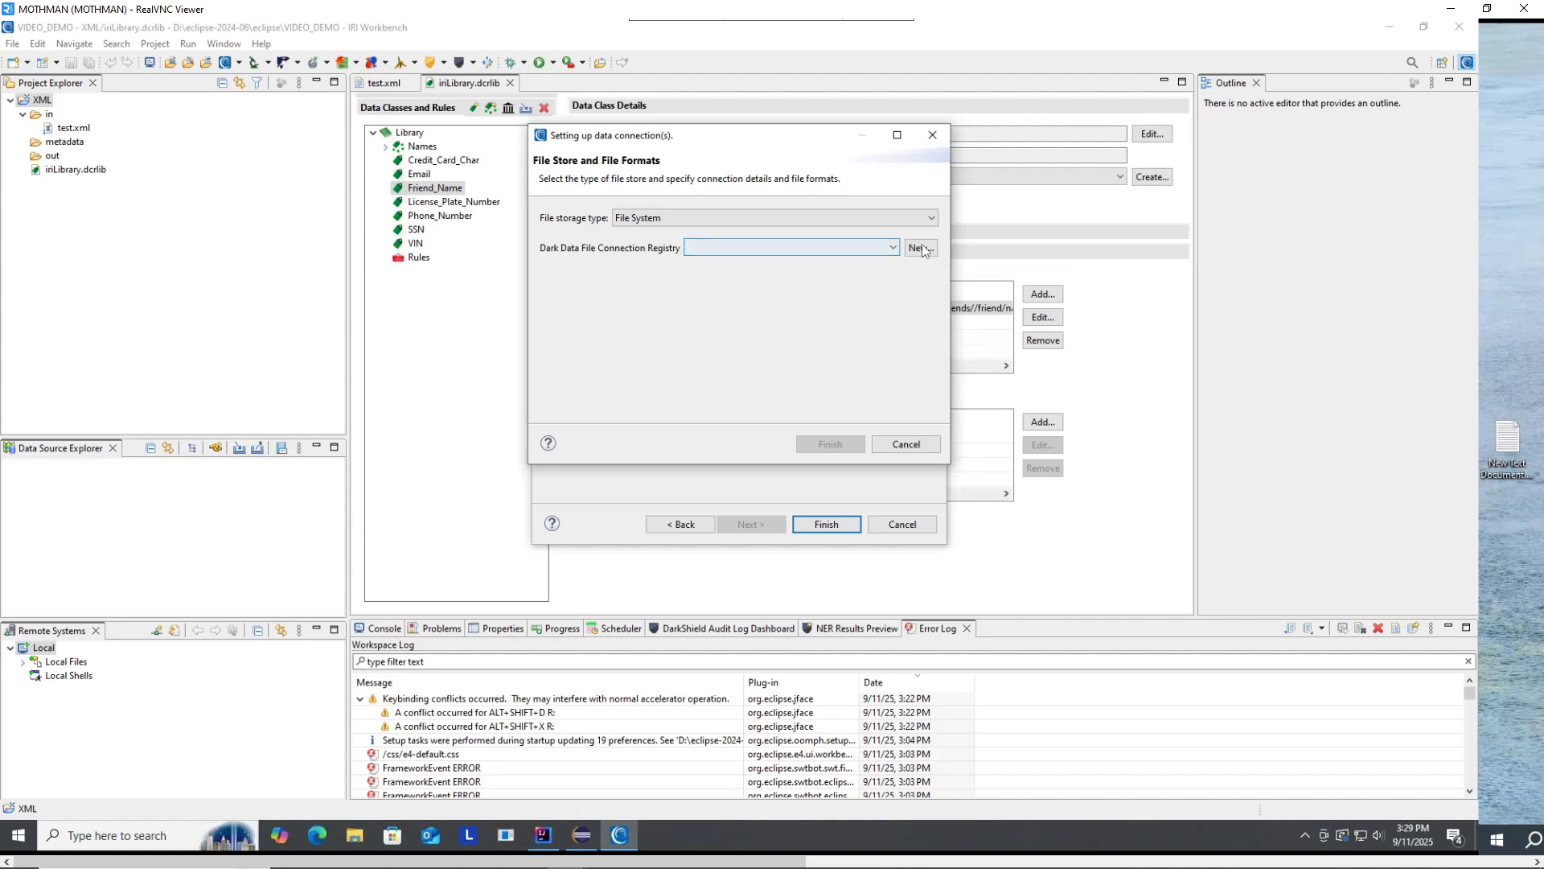
pyautogui.click(922, 249)
pyautogui.click(880, 249)
pyautogui.click(927, 253)
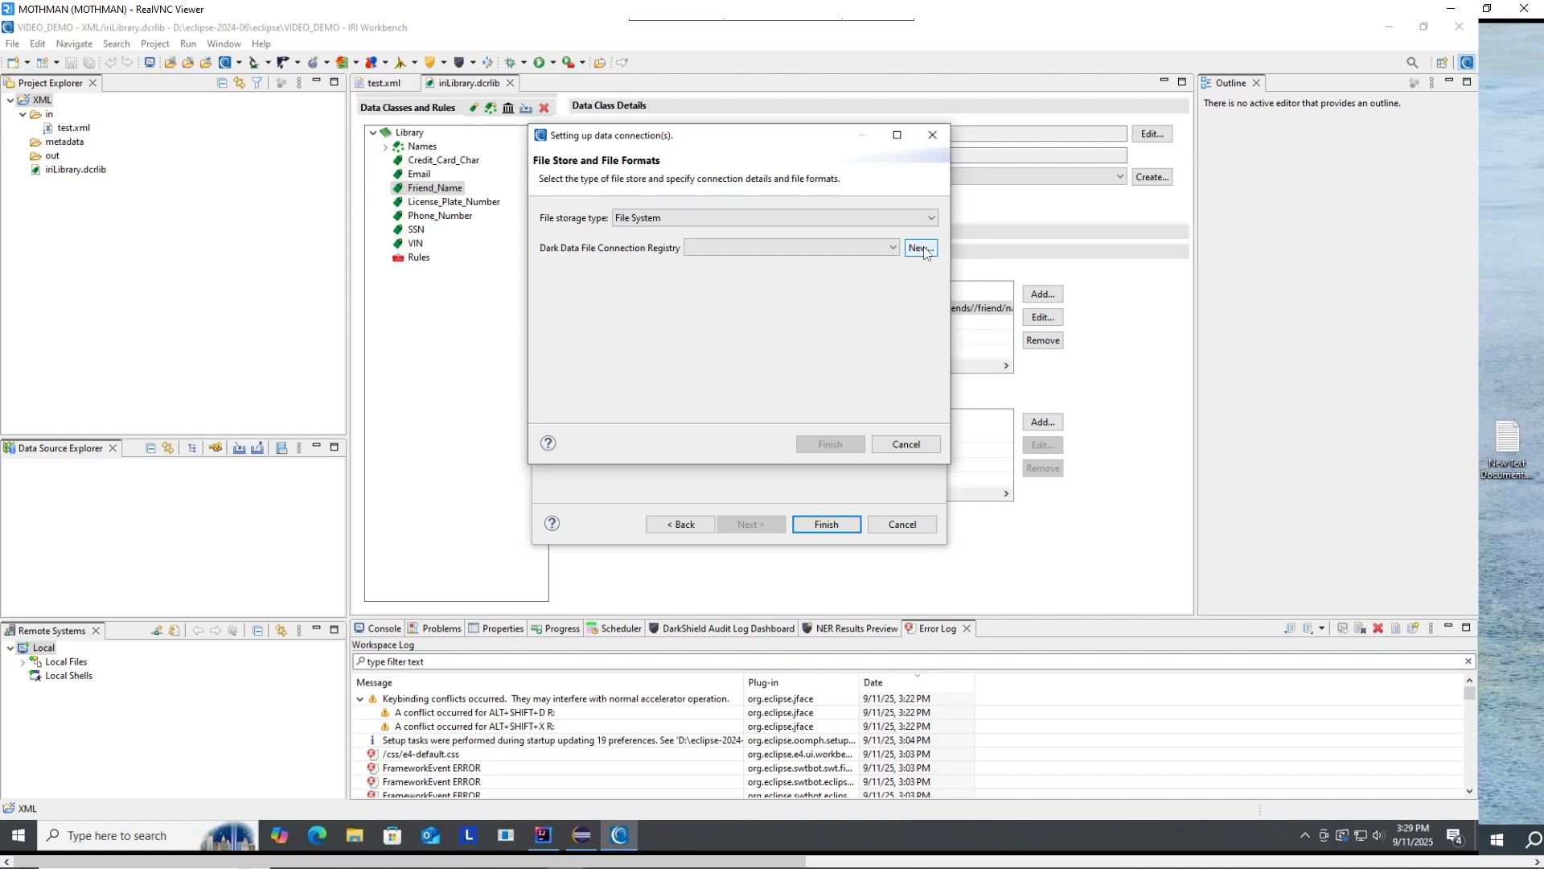
pyautogui.click(922, 249)
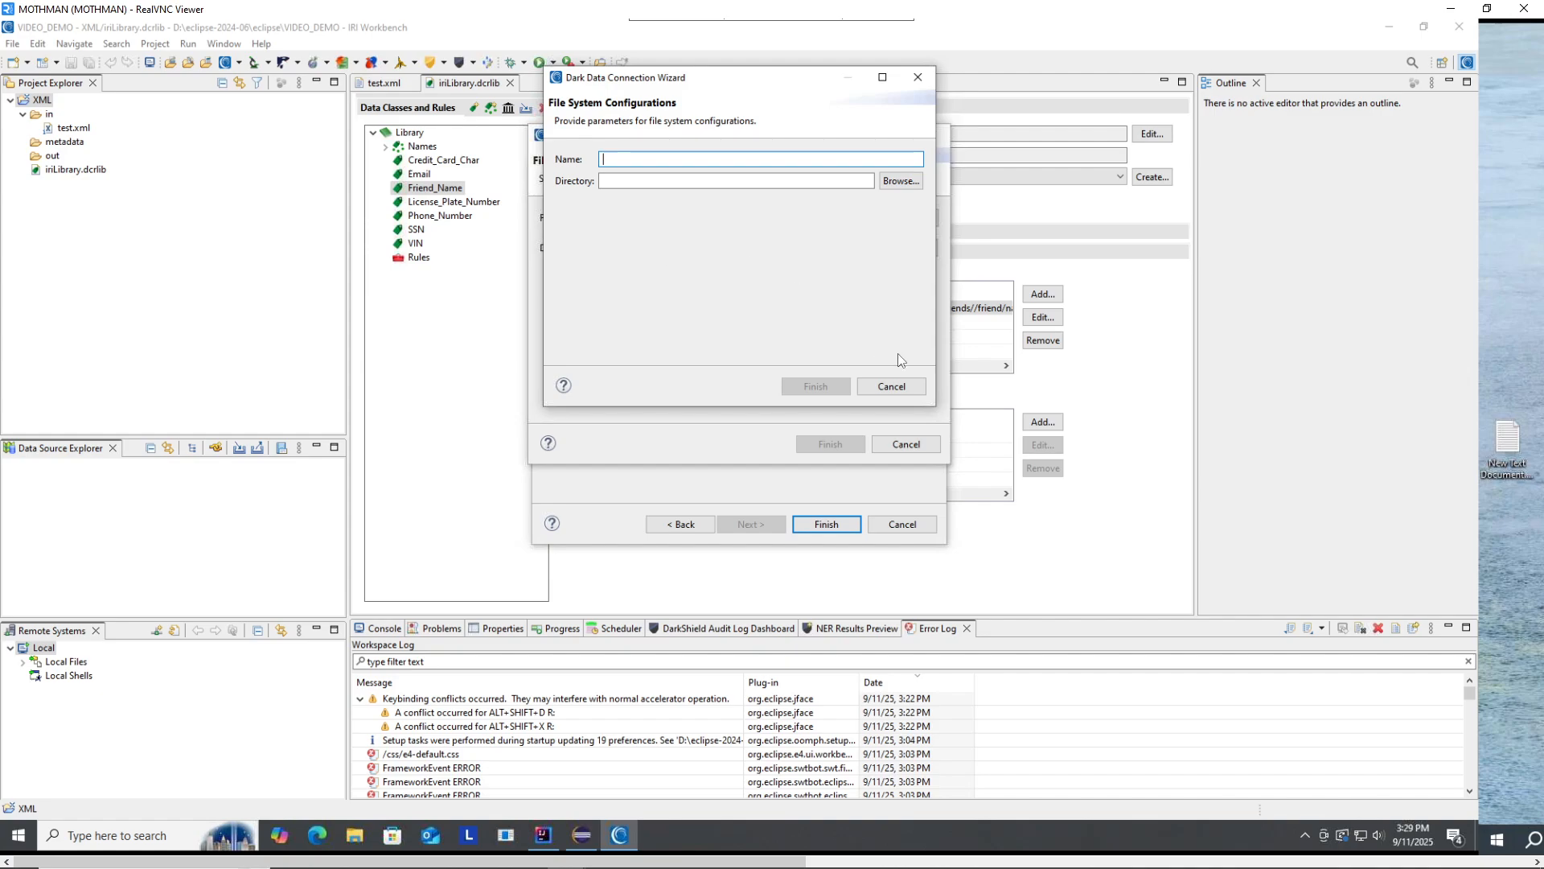
pyautogui.click(891, 386)
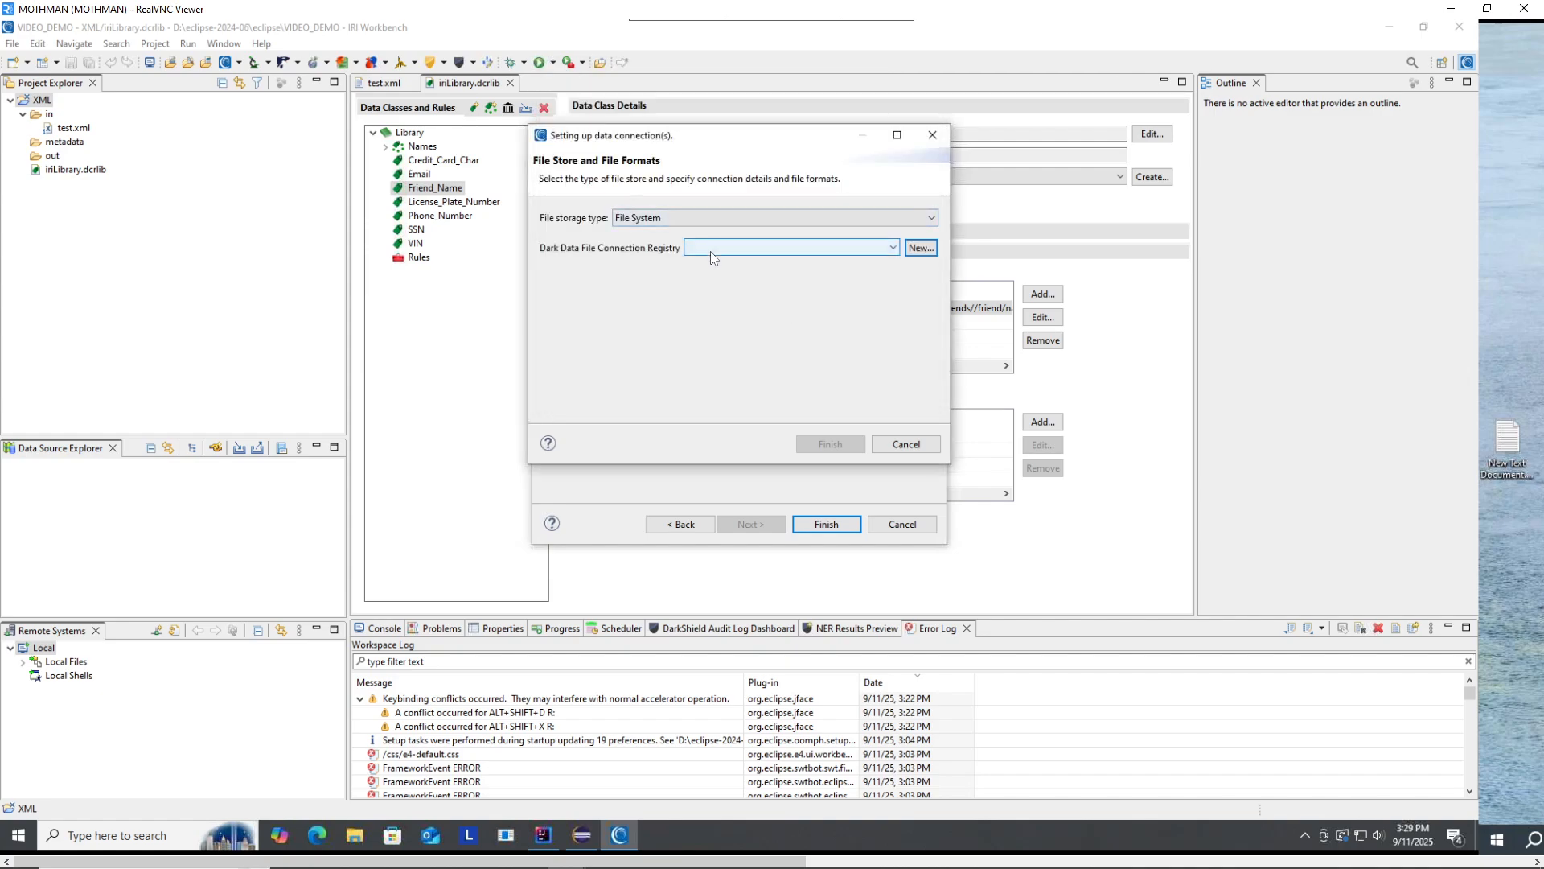
# Set the registered XML_OUTFILE connection as the data target and widen the URI column to show its full path.
pyautogui.click(711, 251)
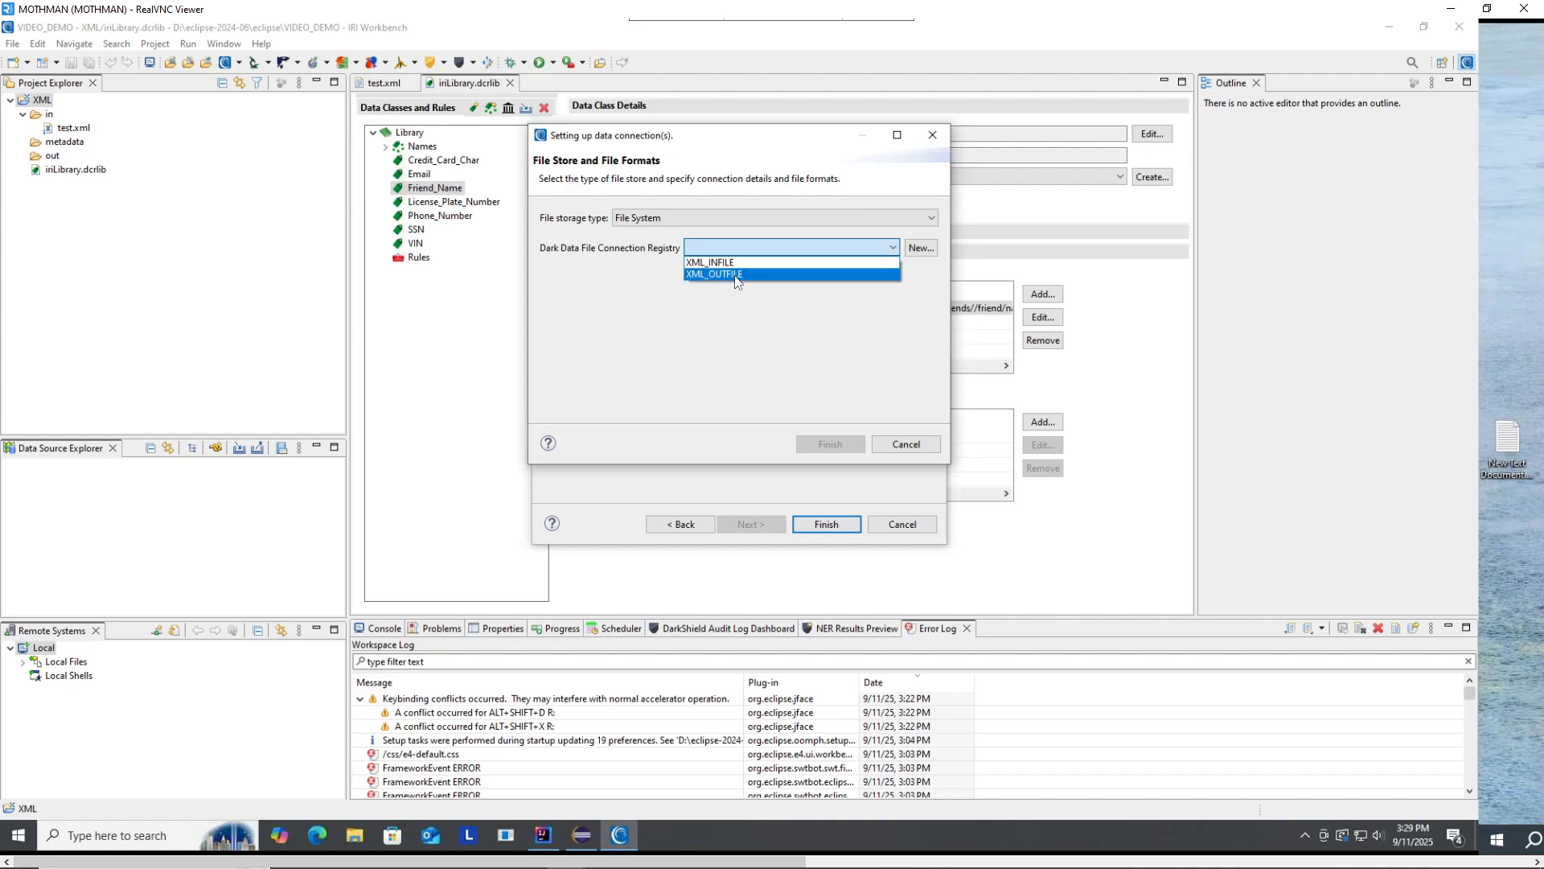
pyautogui.click(740, 274)
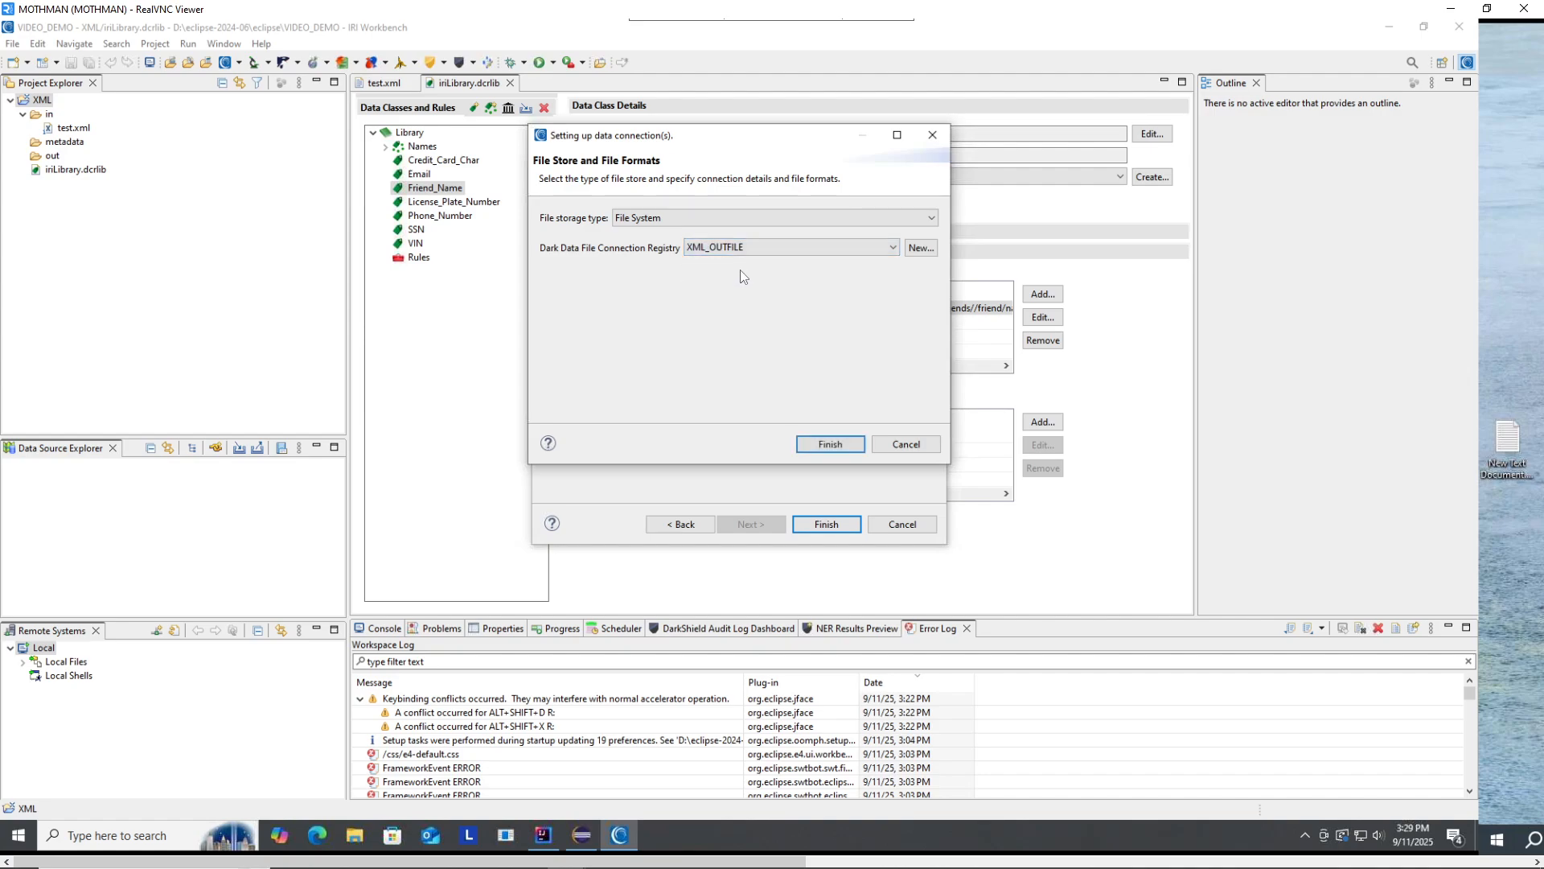
pyautogui.click(829, 445)
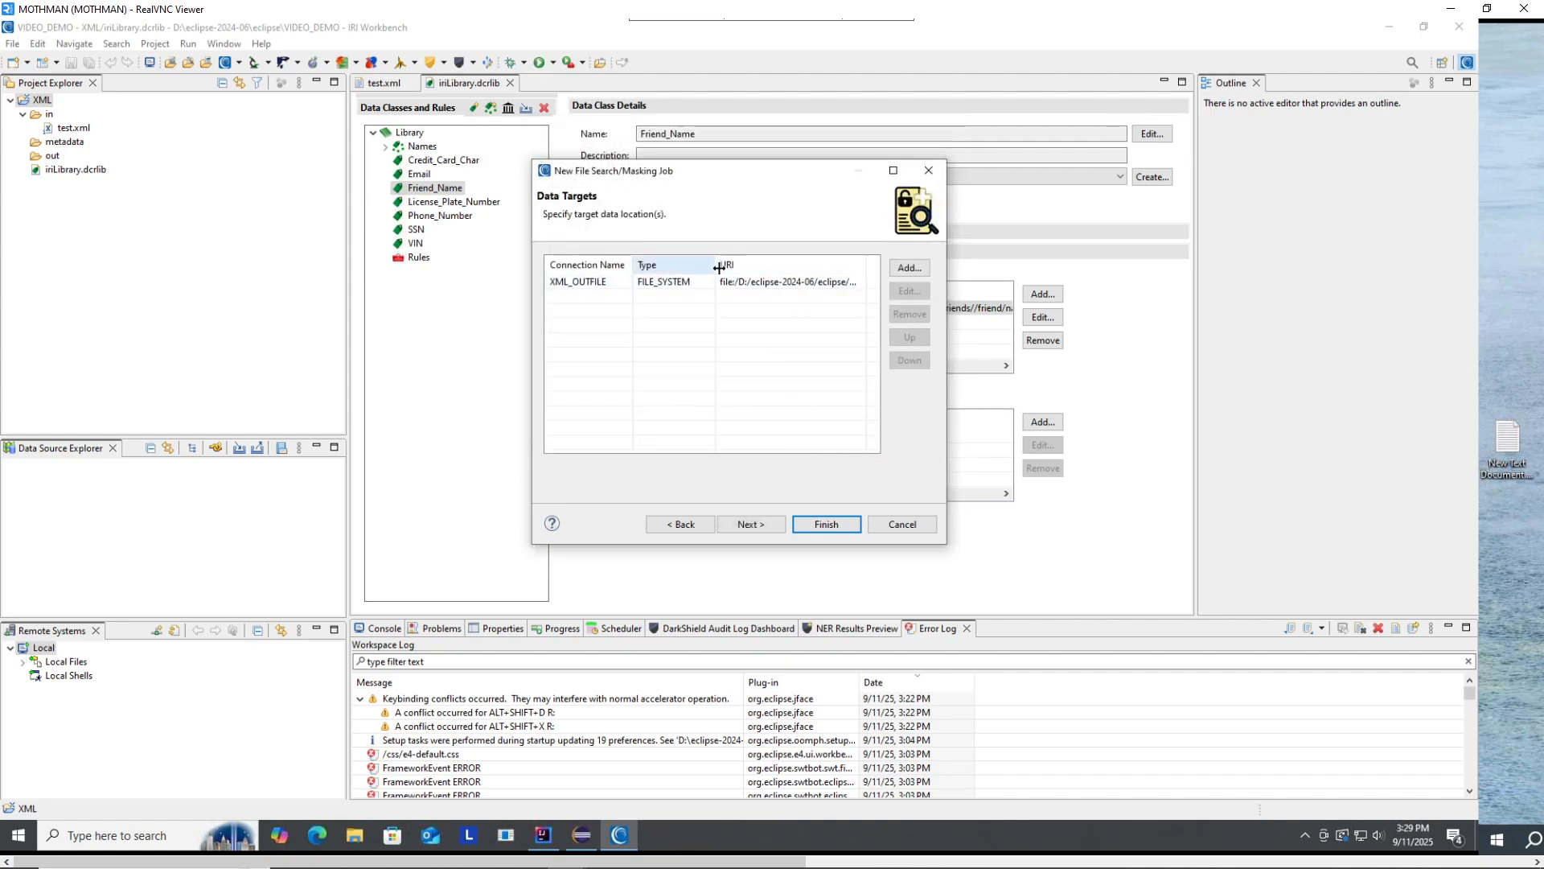
pyautogui.moveTo(715, 265); pyautogui.dragTo(642, 266)
pyautogui.moveTo(792, 268); pyautogui.dragTo(885, 279)
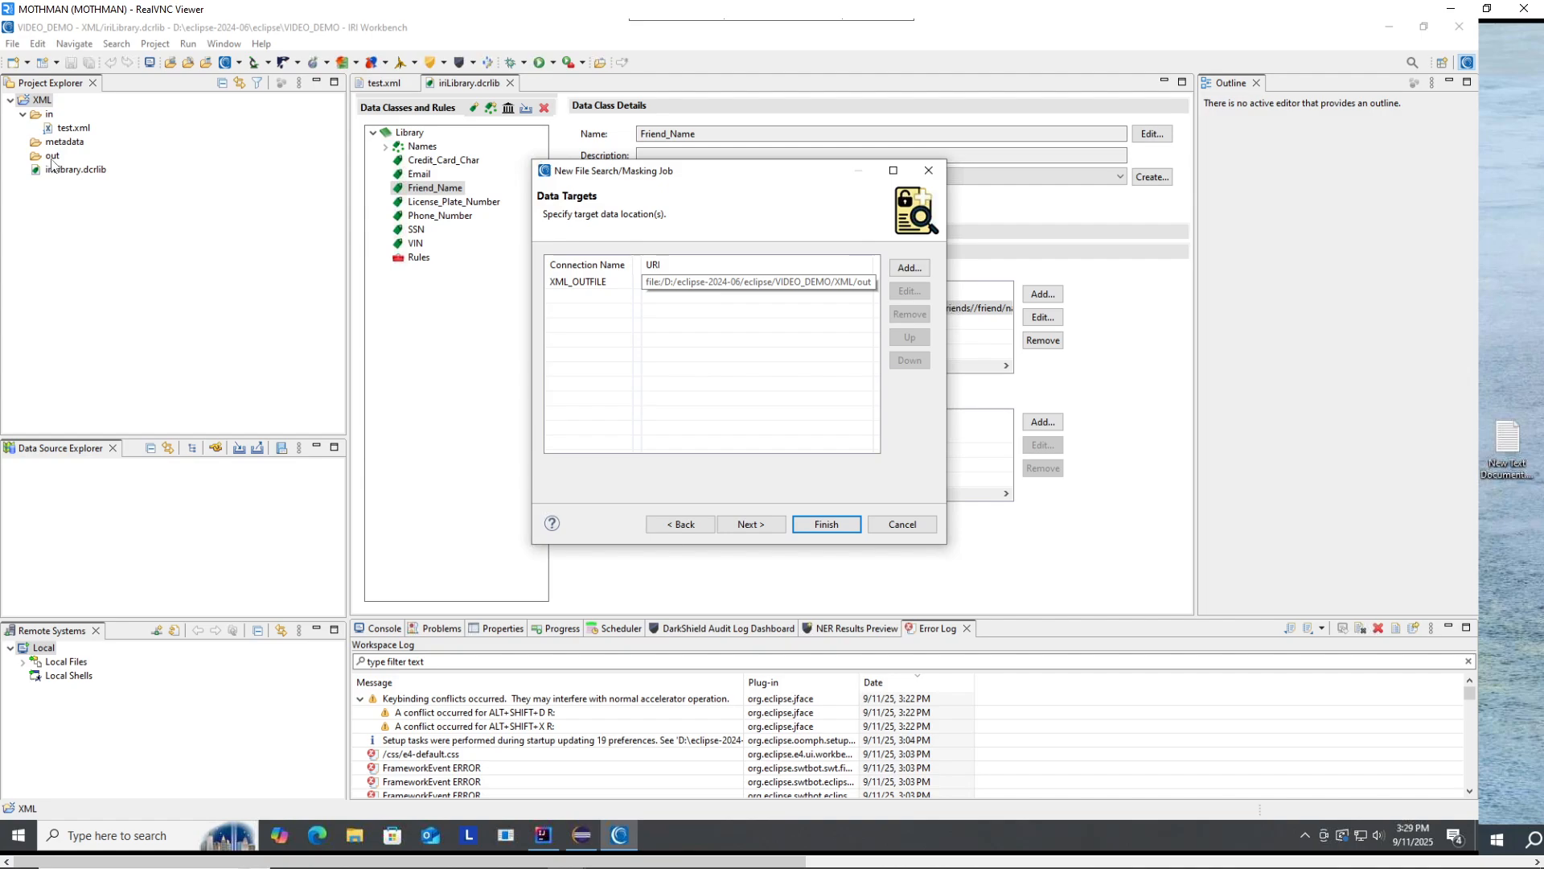
# Finish creating the search/masking job and open new_job.dsc from the darkshield_file_jobs folder.
pyautogui.click(804, 524)
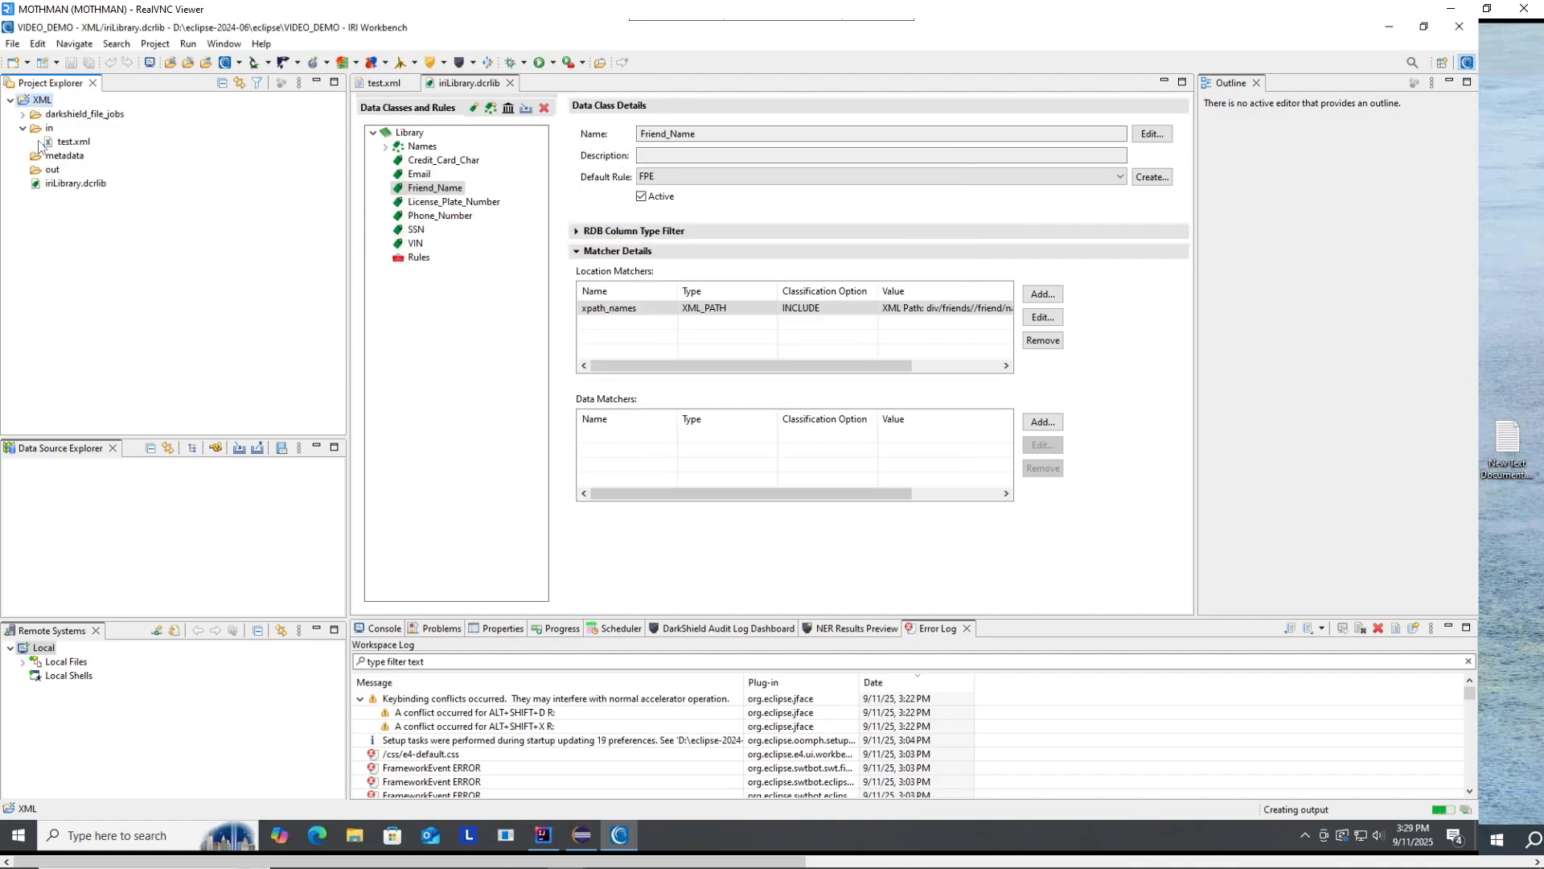
pyautogui.click(882, 443)
pyautogui.click(23, 114)
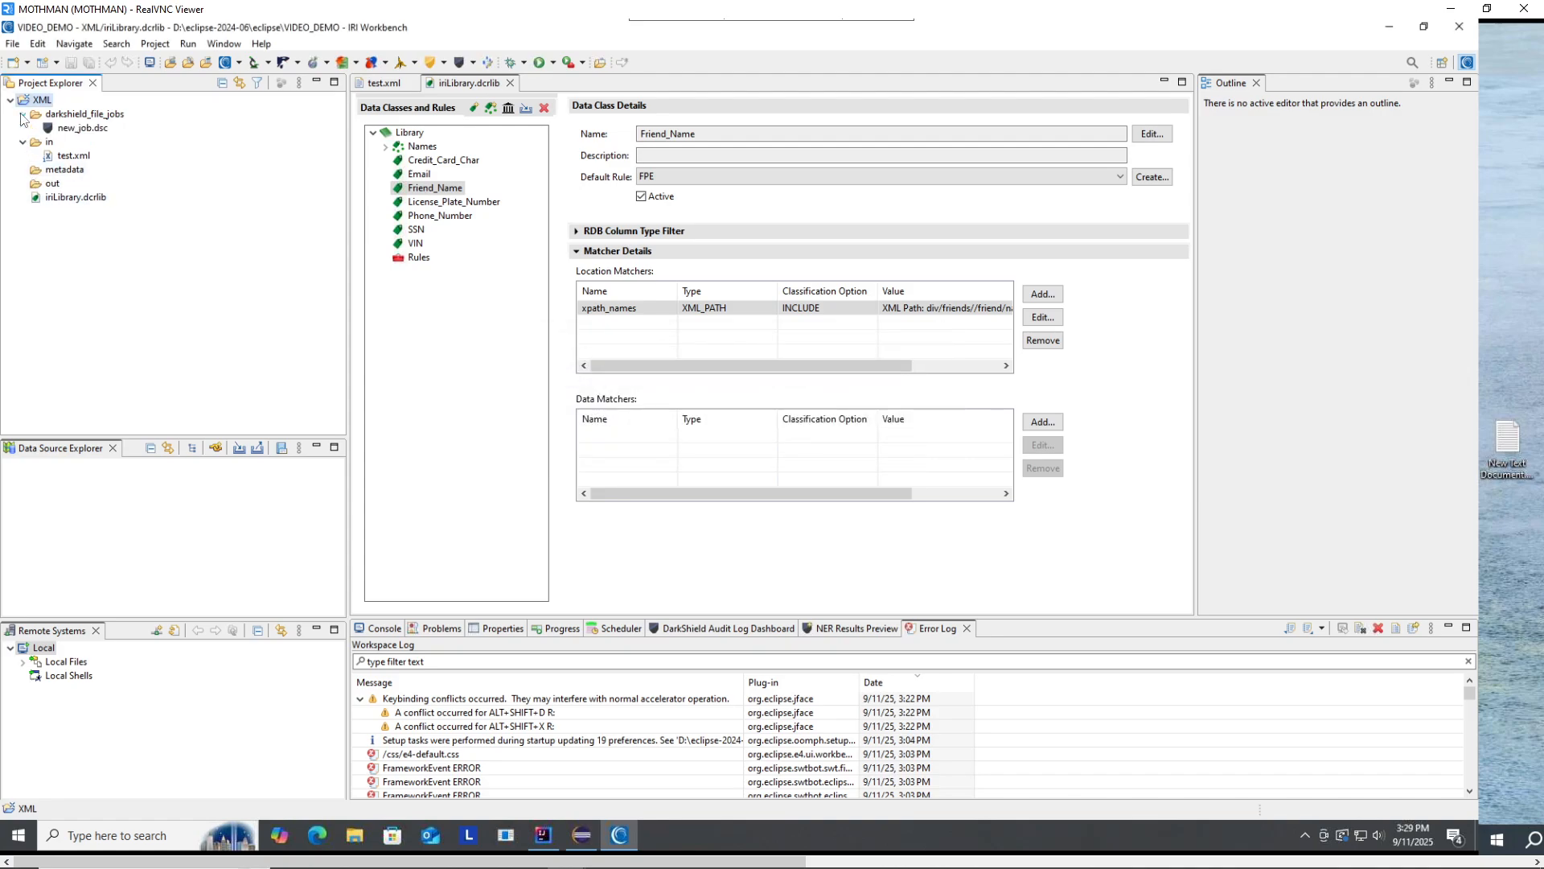
pyautogui.click(78, 130)
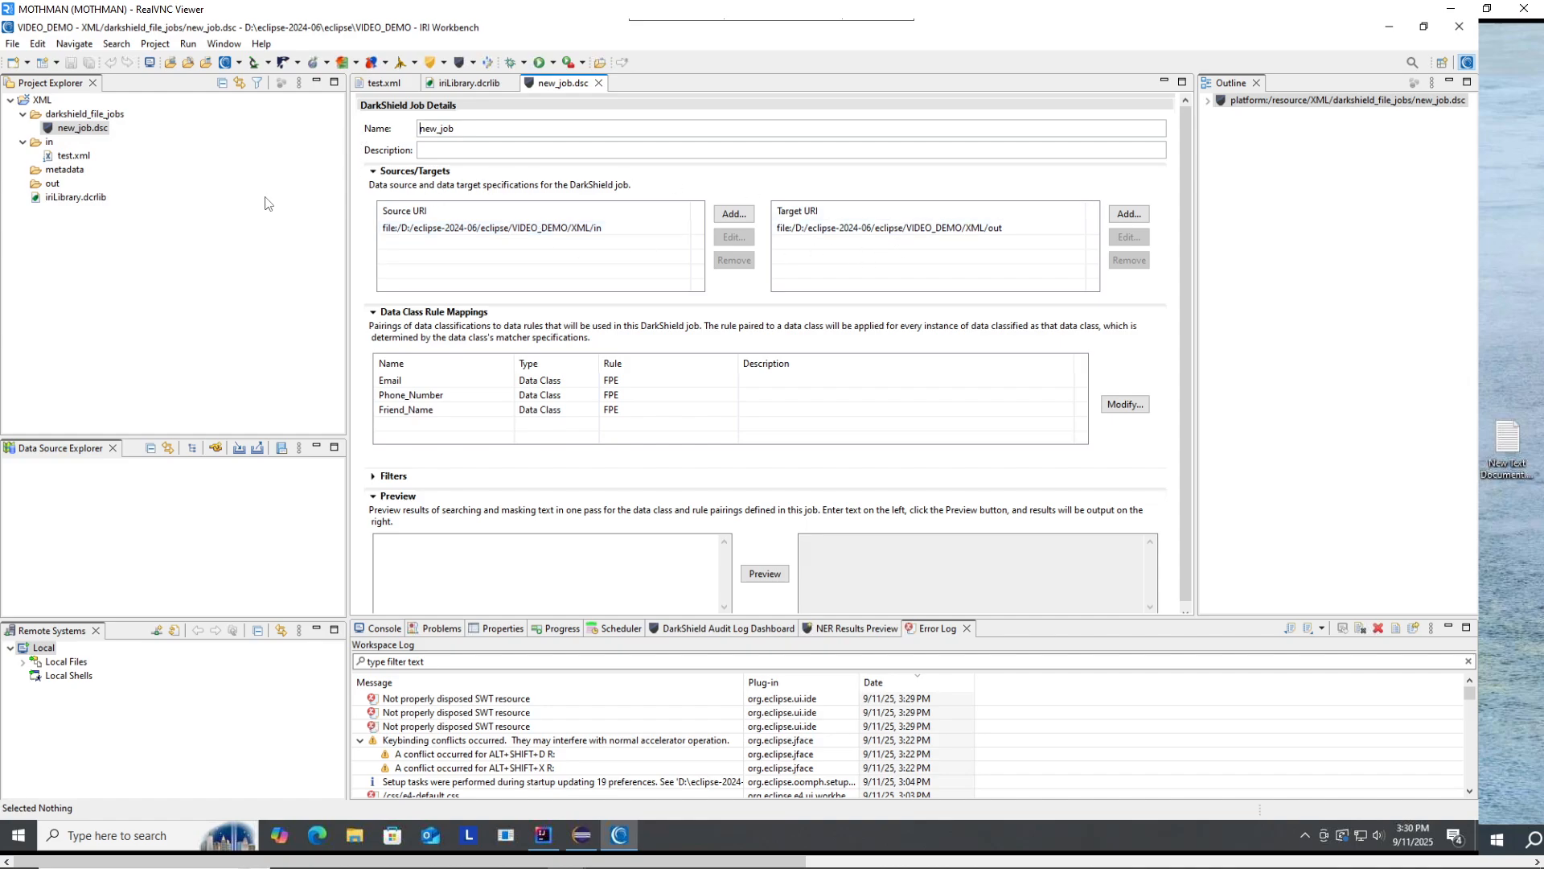
# Run new_job.dsc as an IRI Search and Masking Job.
pyautogui.click(83, 130)
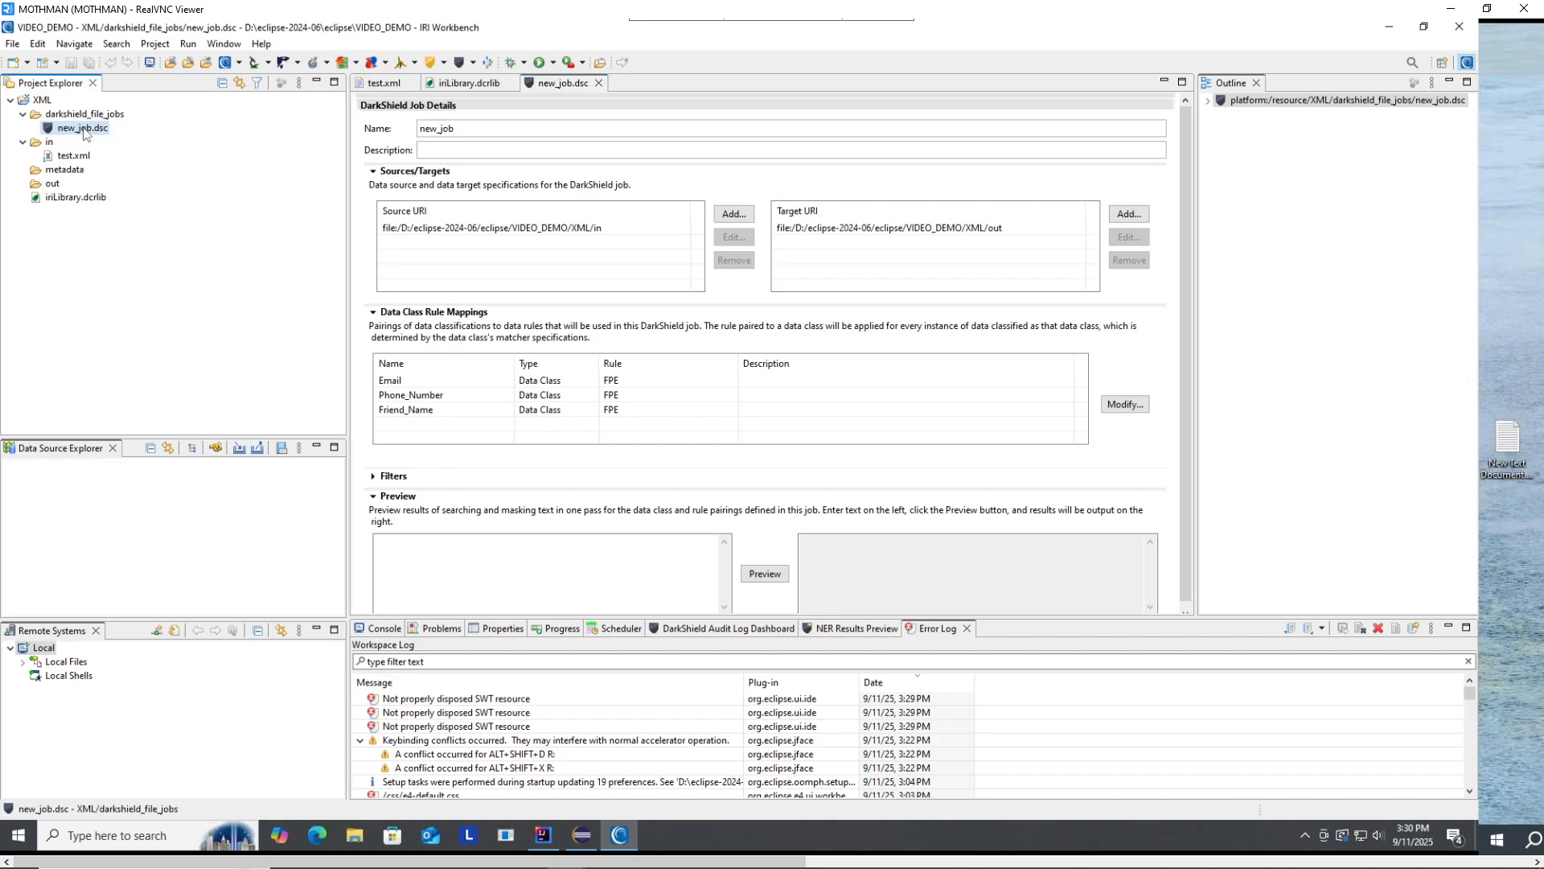
pyautogui.rightClick(83, 130)
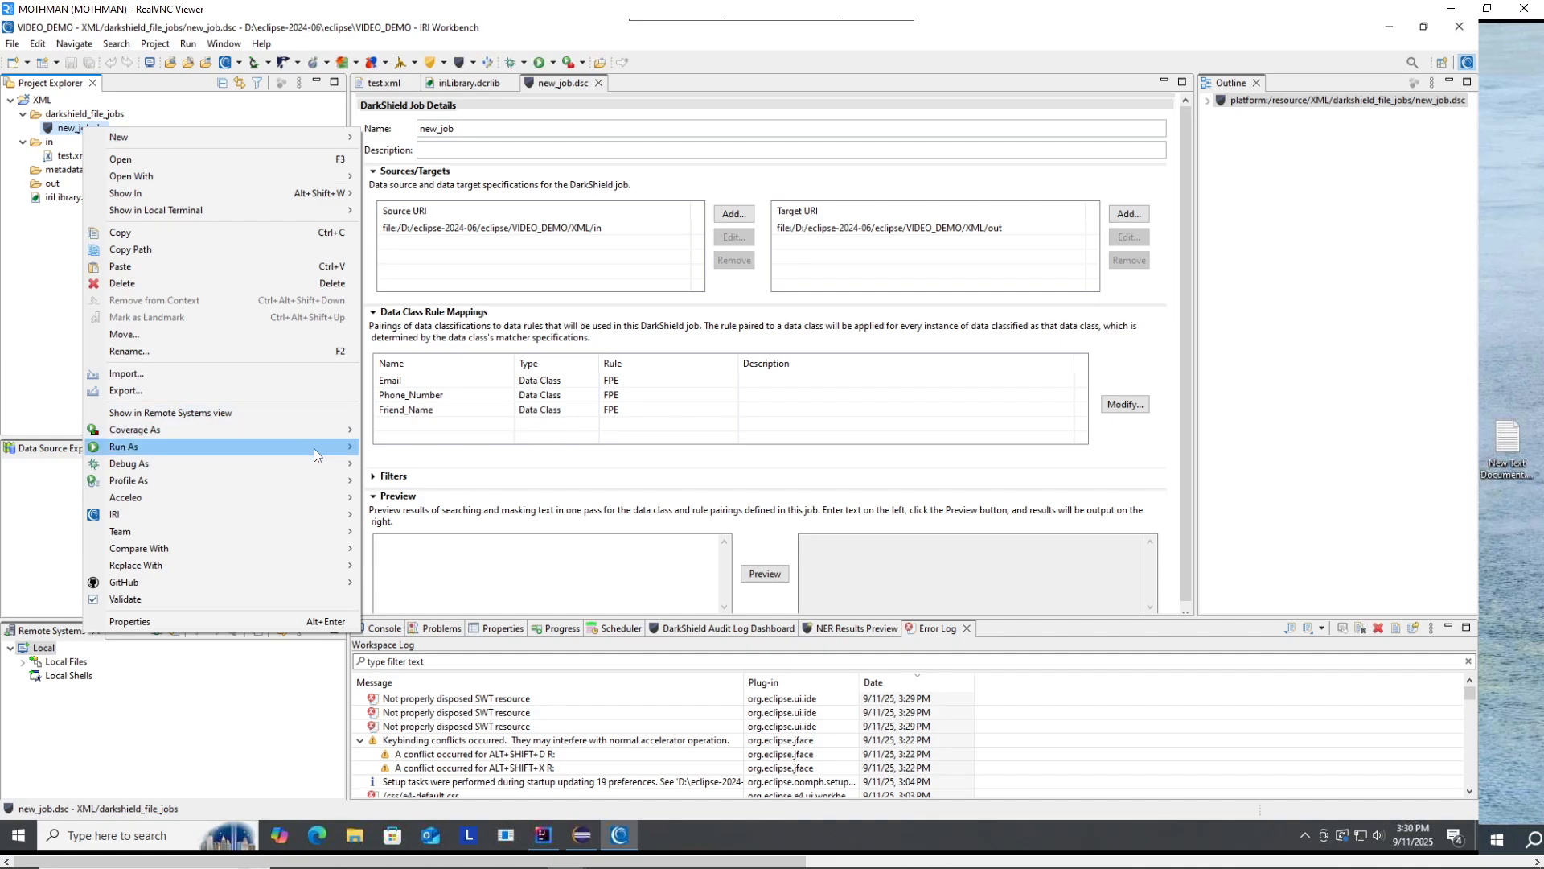
pyautogui.moveTo(314, 448)
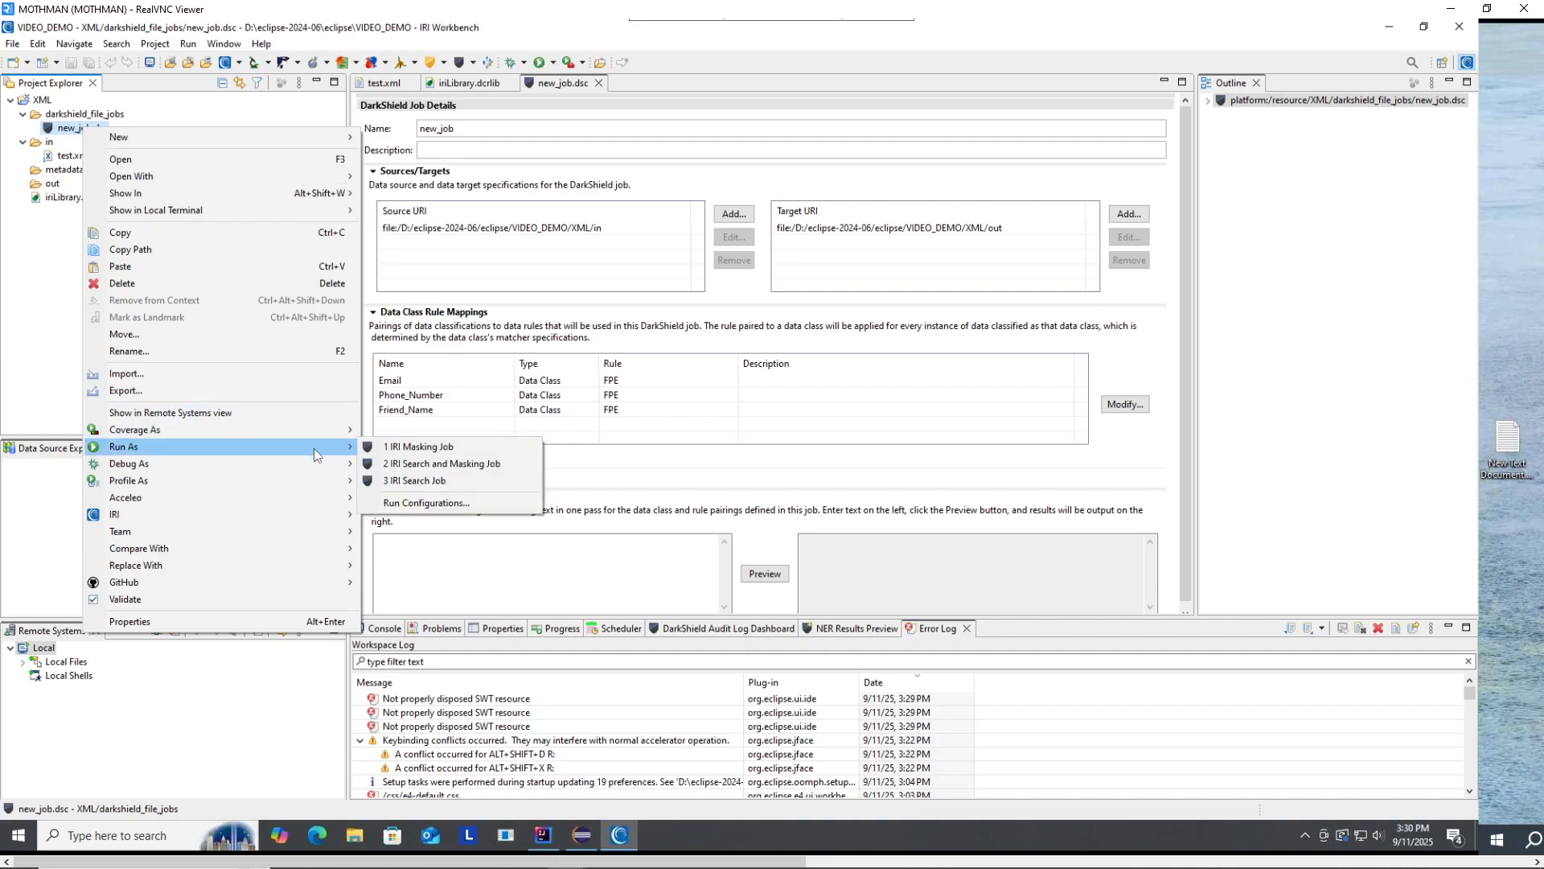
pyautogui.click(403, 466)
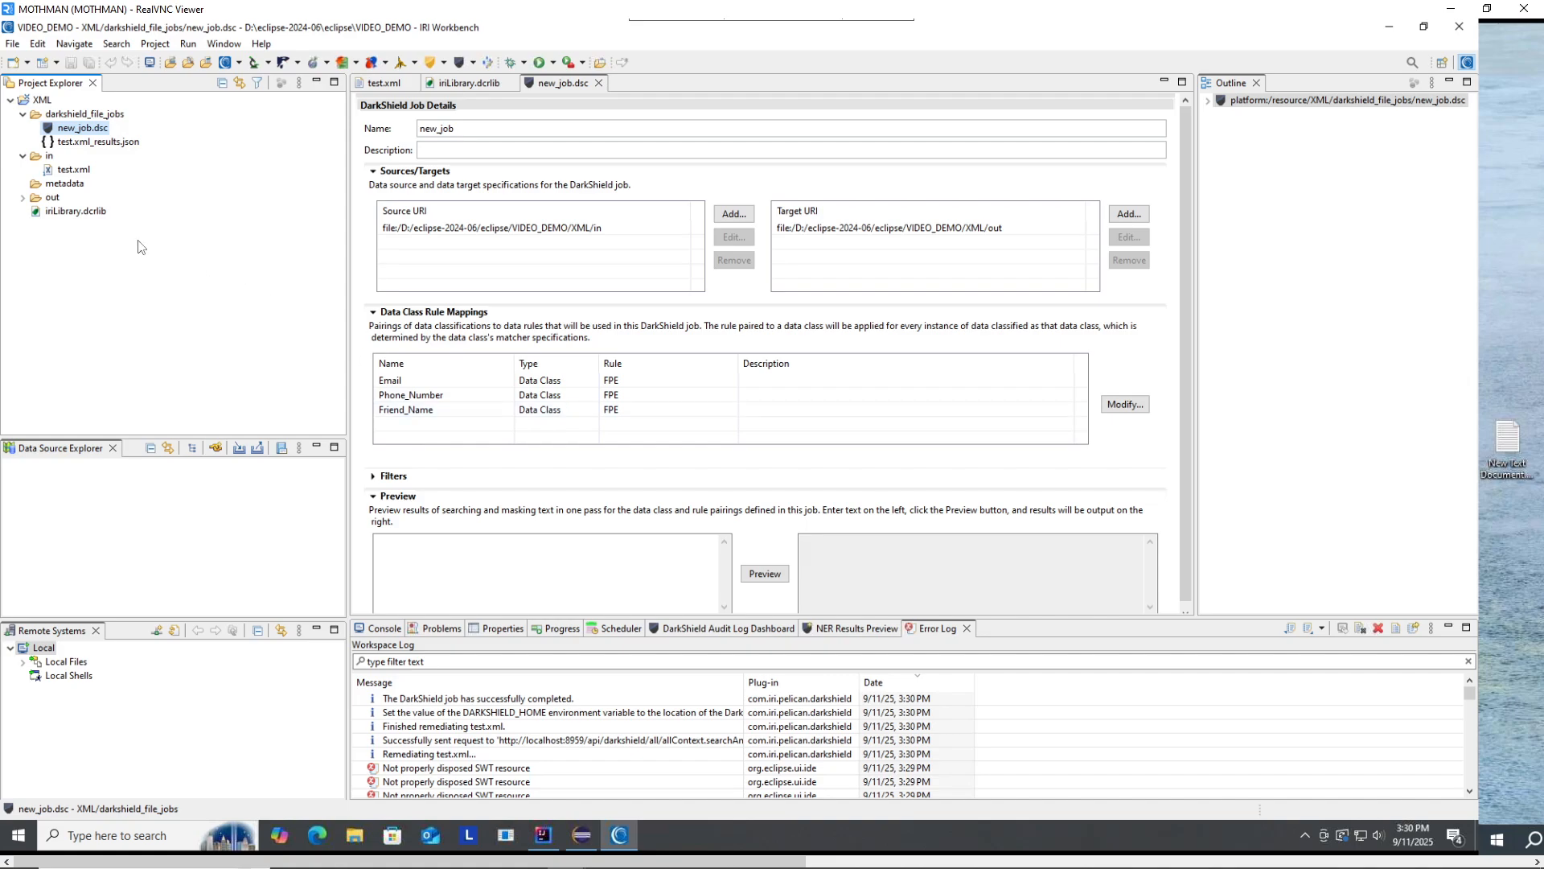
# Open the masked test.xml from the out folder as plain text instead of in the XML tree editor.
pyautogui.click(23, 197)
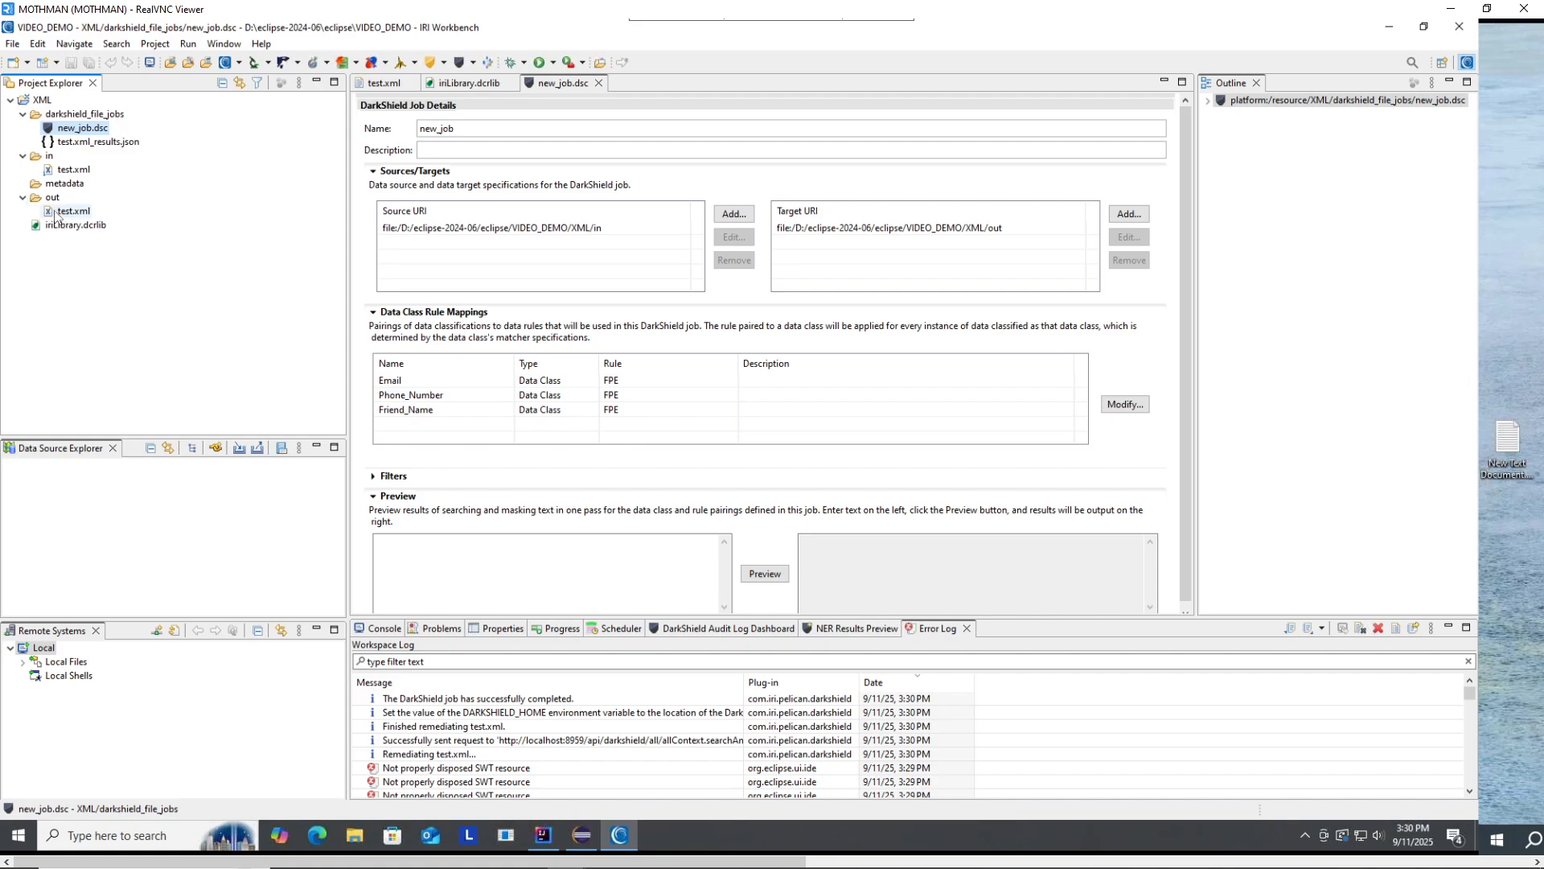
pyautogui.doubleClick(55, 212)
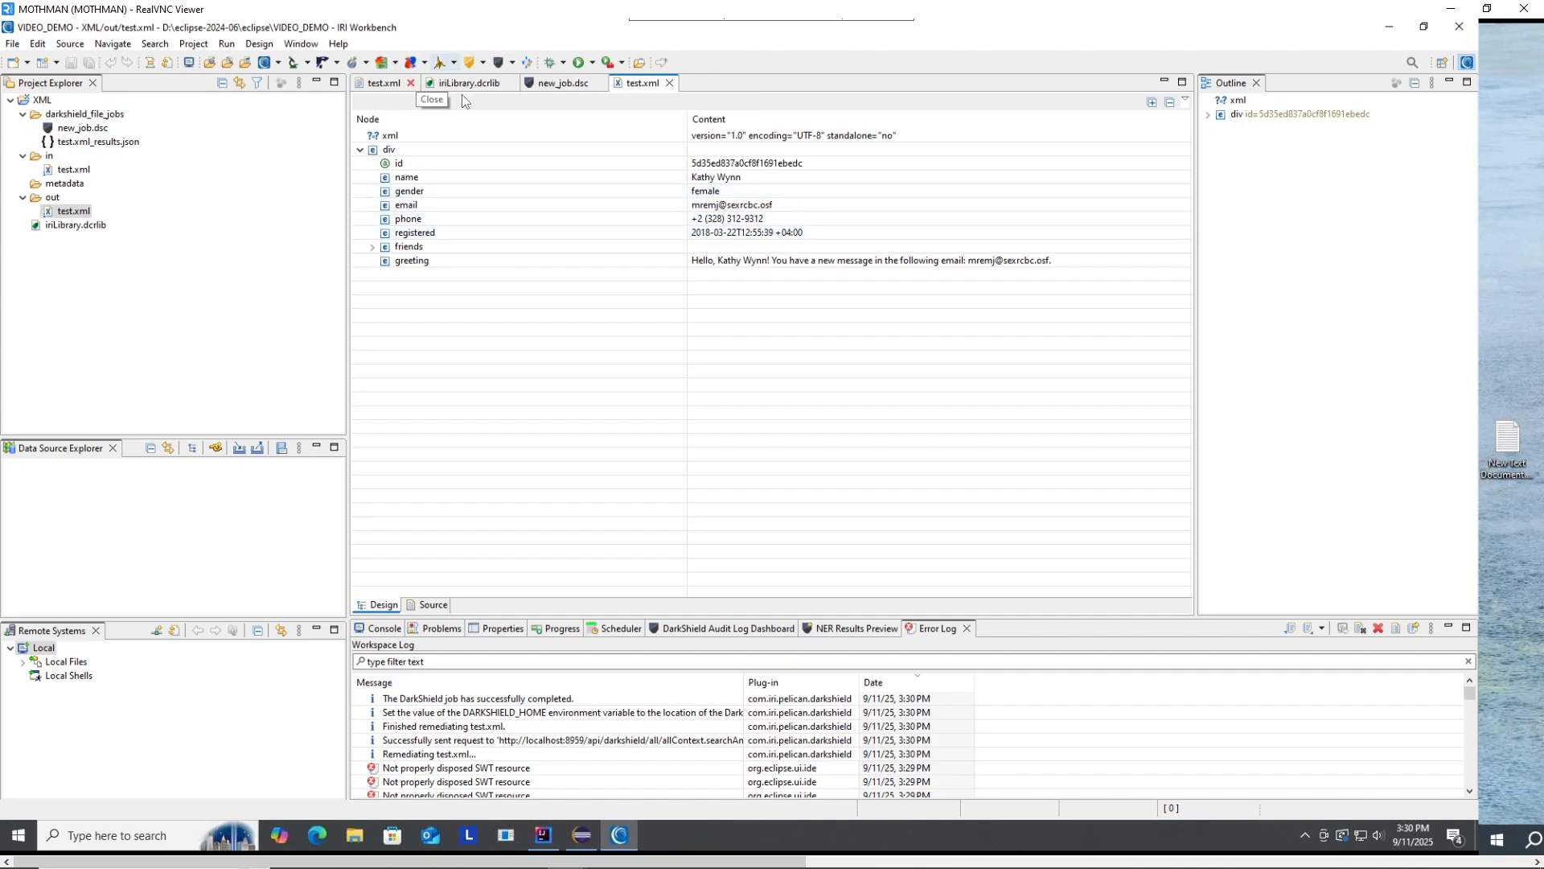
pyautogui.click(669, 83)
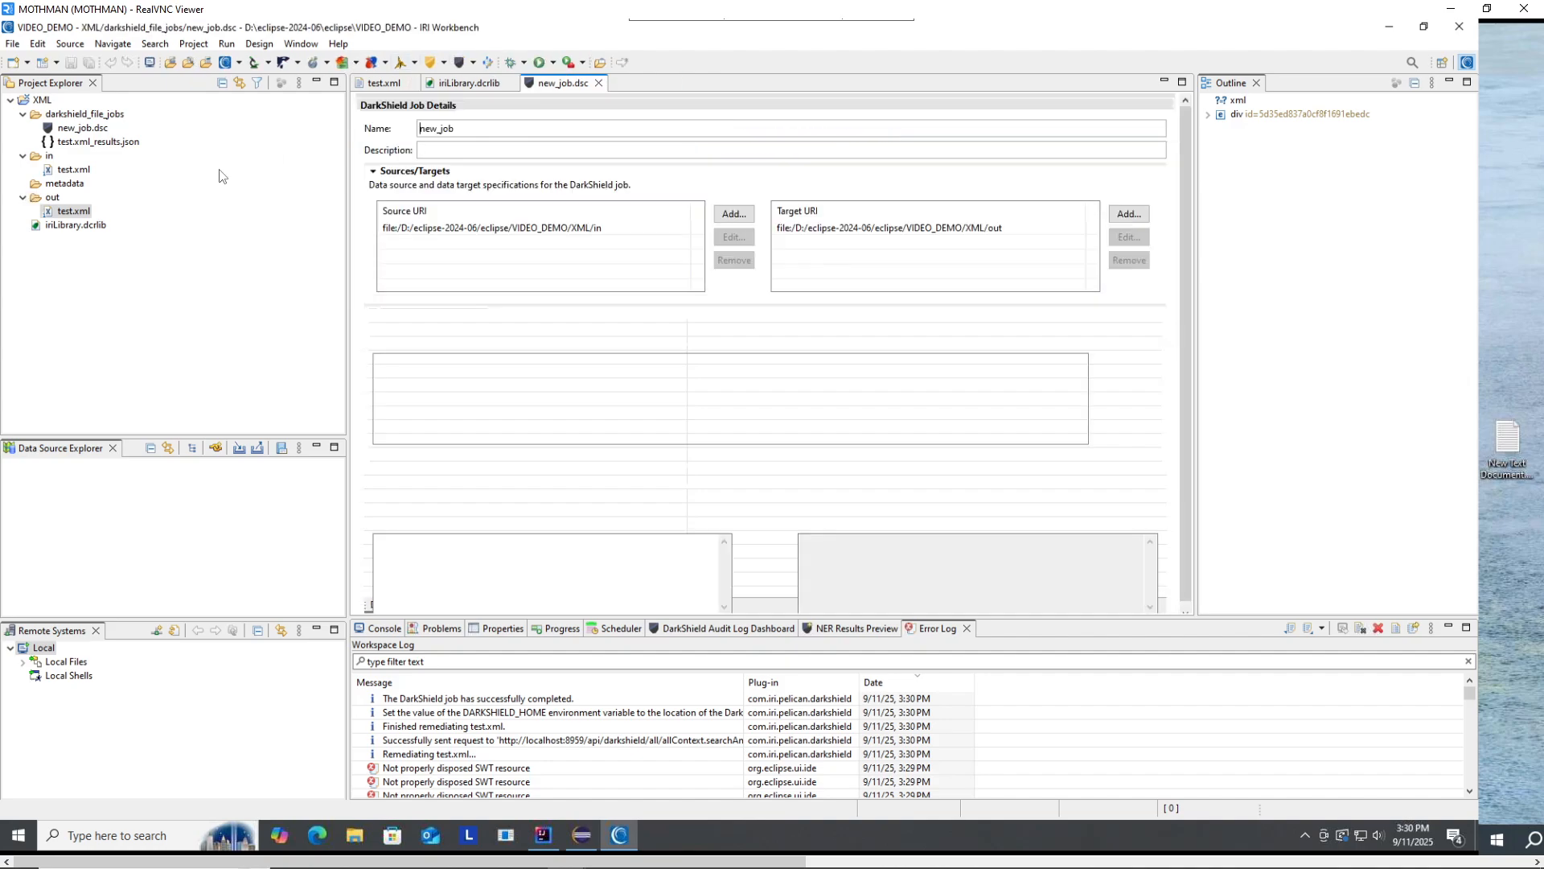
pyautogui.rightClick(86, 211)
pyautogui.moveTo(159, 266)
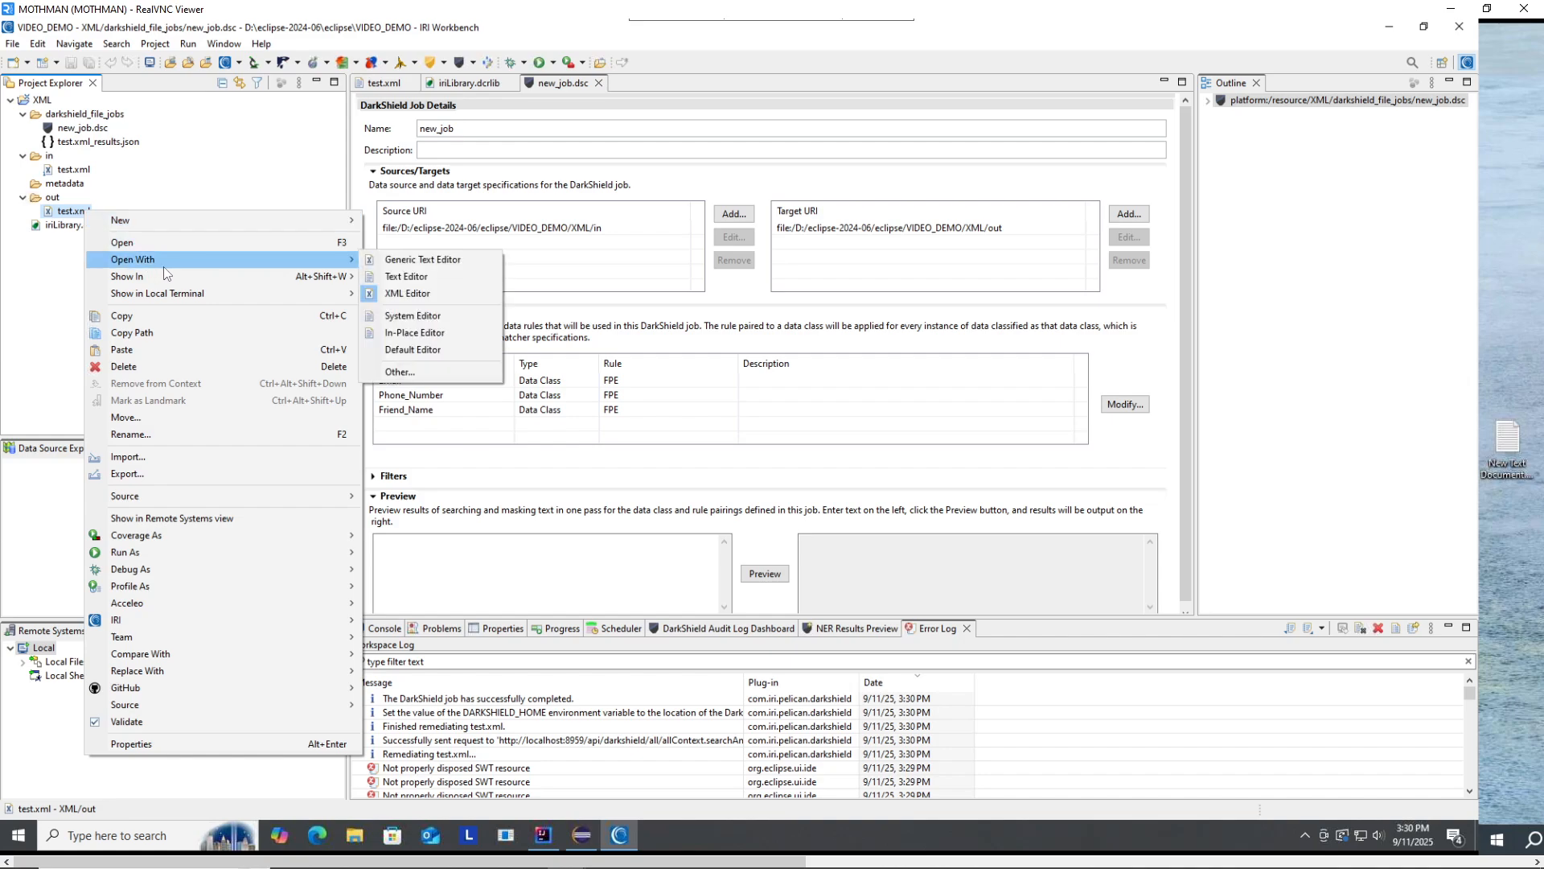
pyautogui.click(438, 283)
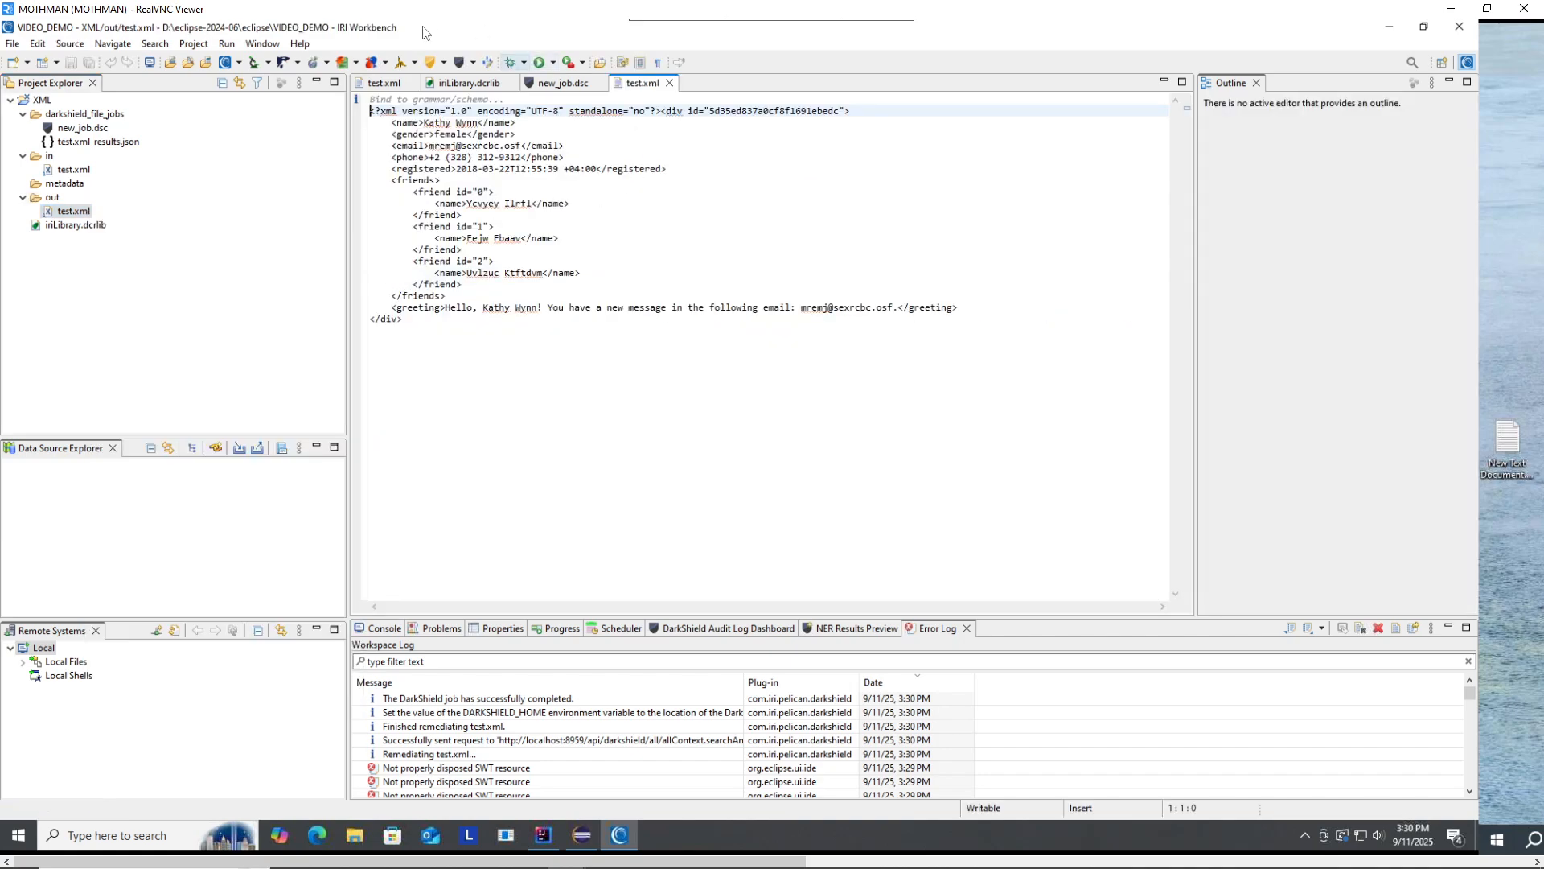
# Place the masked test.xml side by side with the original test.xml to compare their contents.
pyautogui.moveTo(839, 187); pyautogui.dragTo(996, 245)
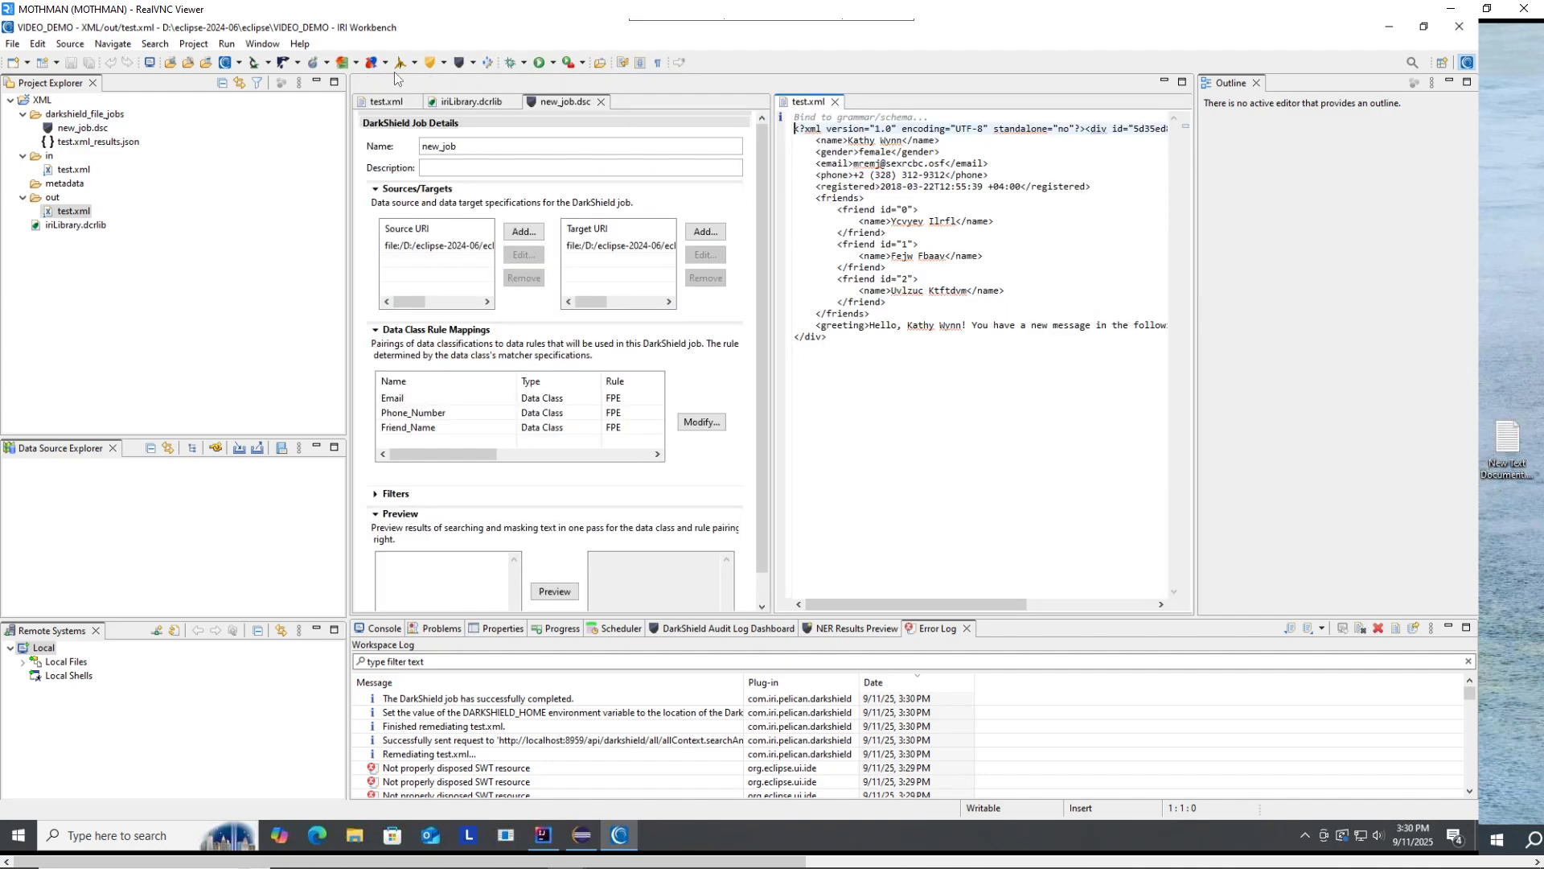
pyautogui.click(388, 102)
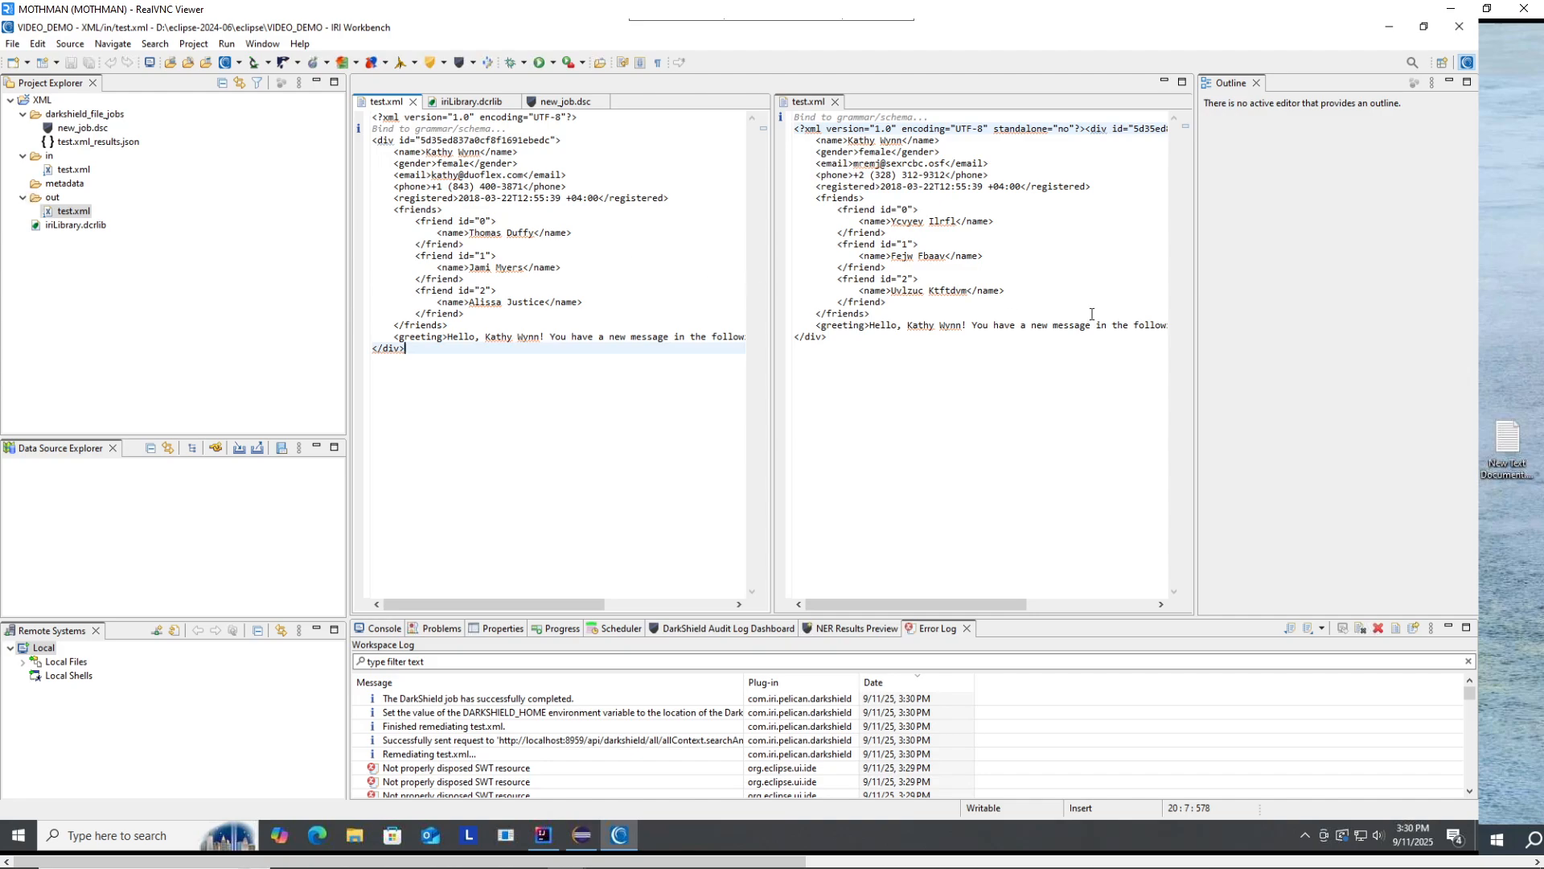
# Minimize the Outline view and compare the name, email and greeting text between the original and masked test.xml.
pyautogui.click(1257, 322)
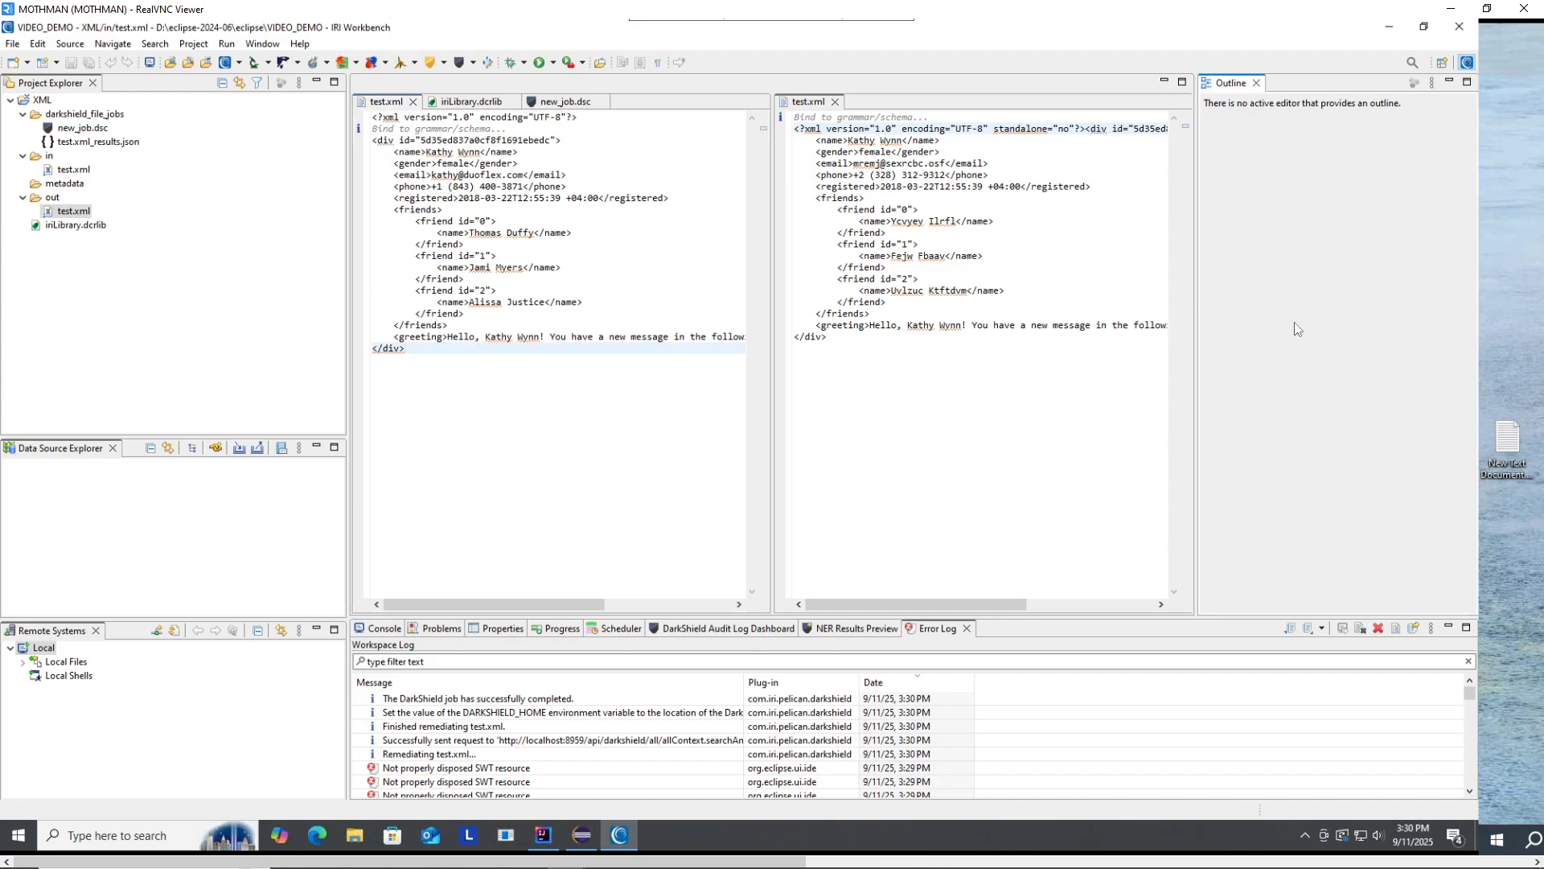
pyautogui.click(1448, 82)
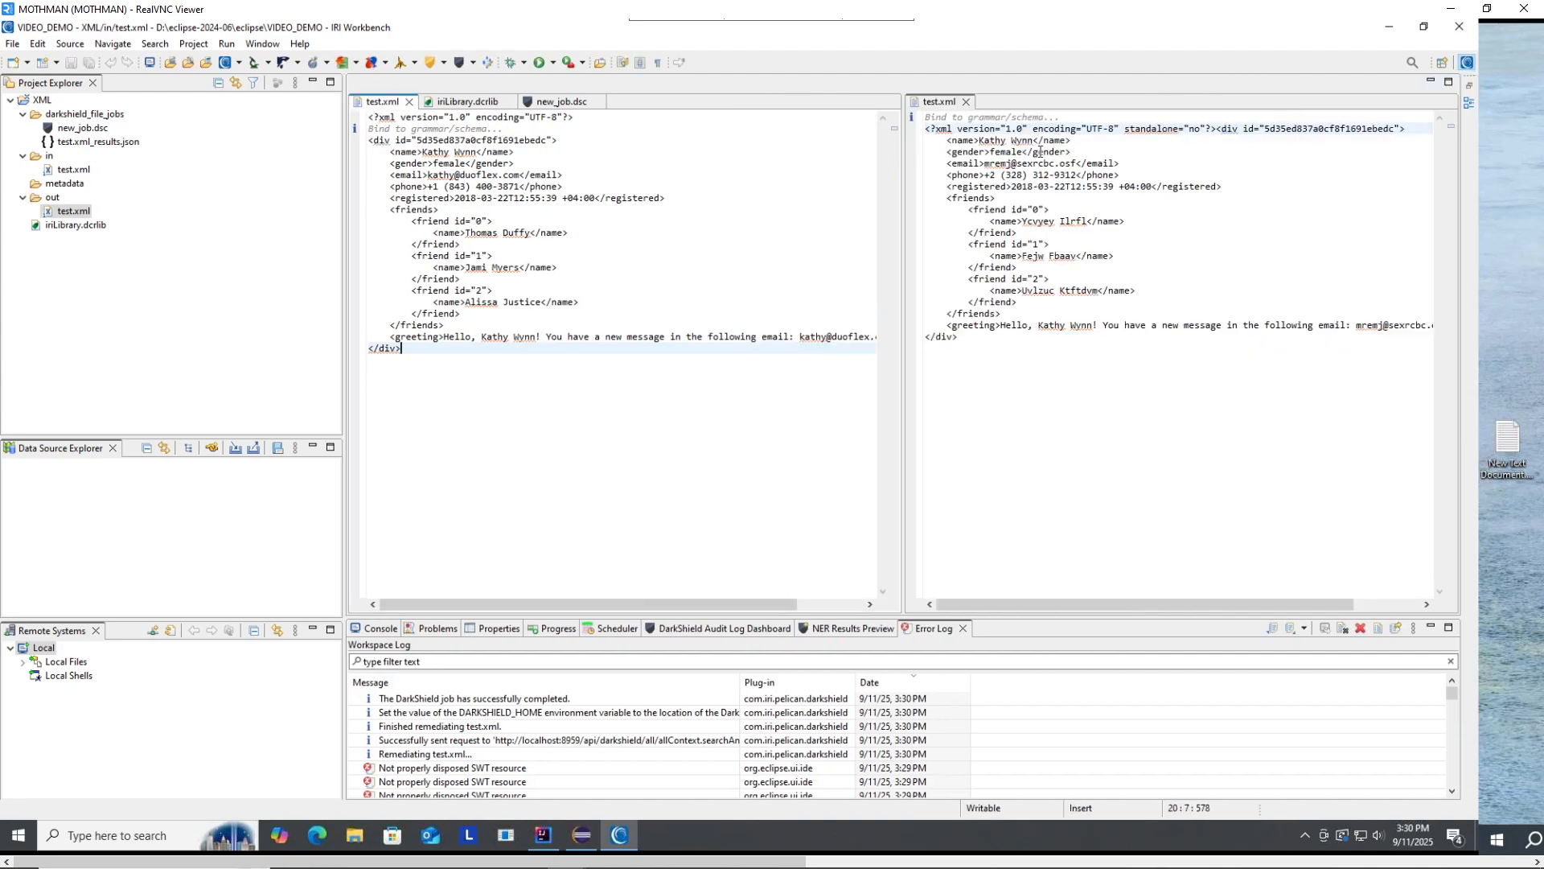
pyautogui.moveTo(981, 140); pyautogui.dragTo(1032, 141)
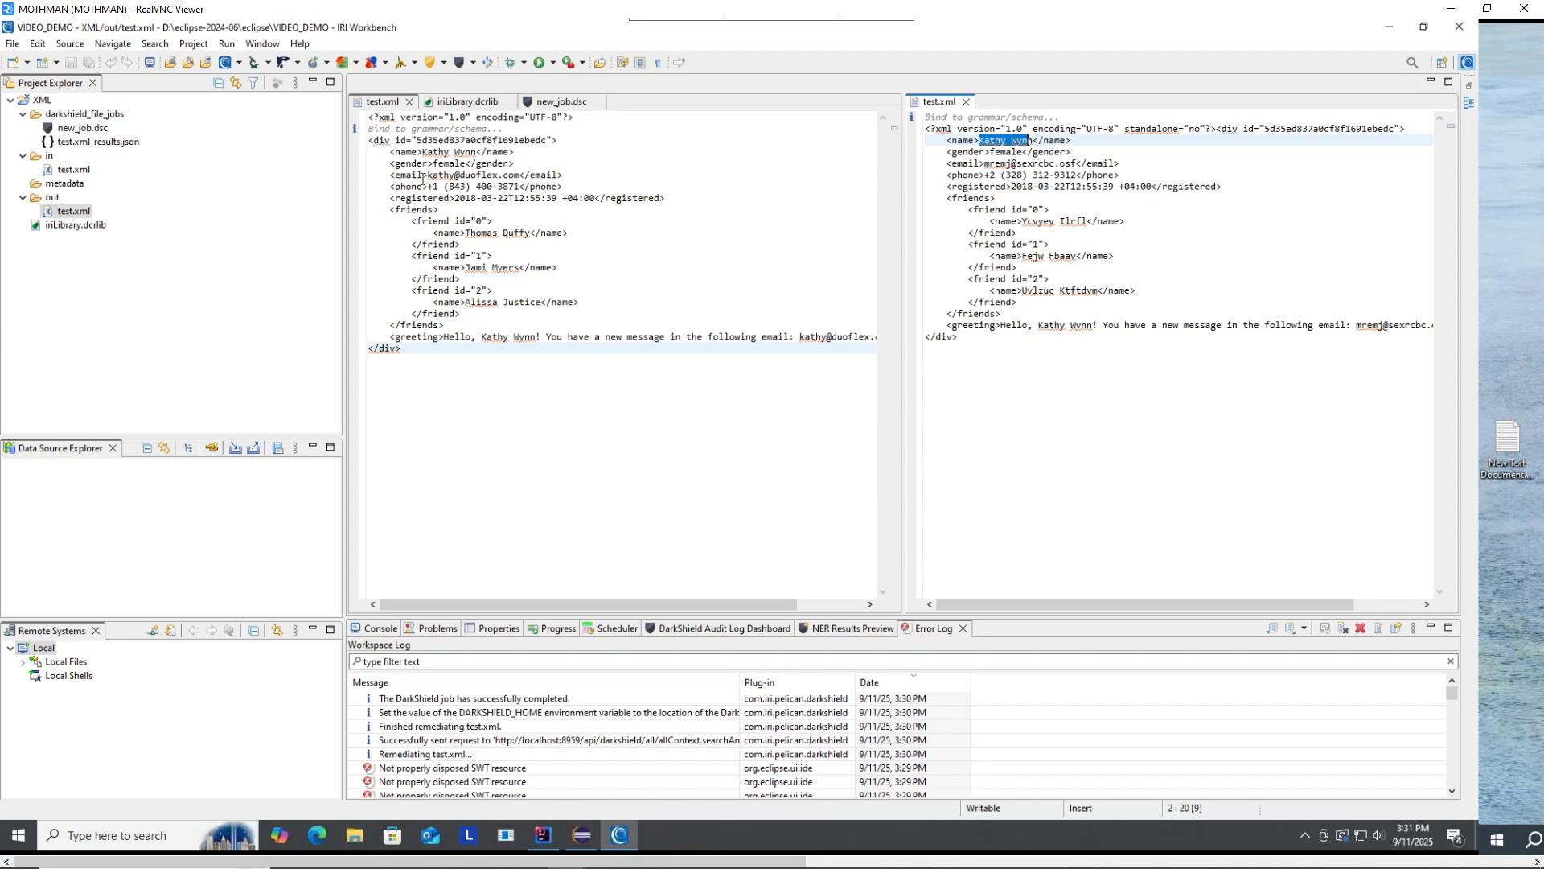
pyautogui.moveTo(427, 175); pyautogui.dragTo(521, 175)
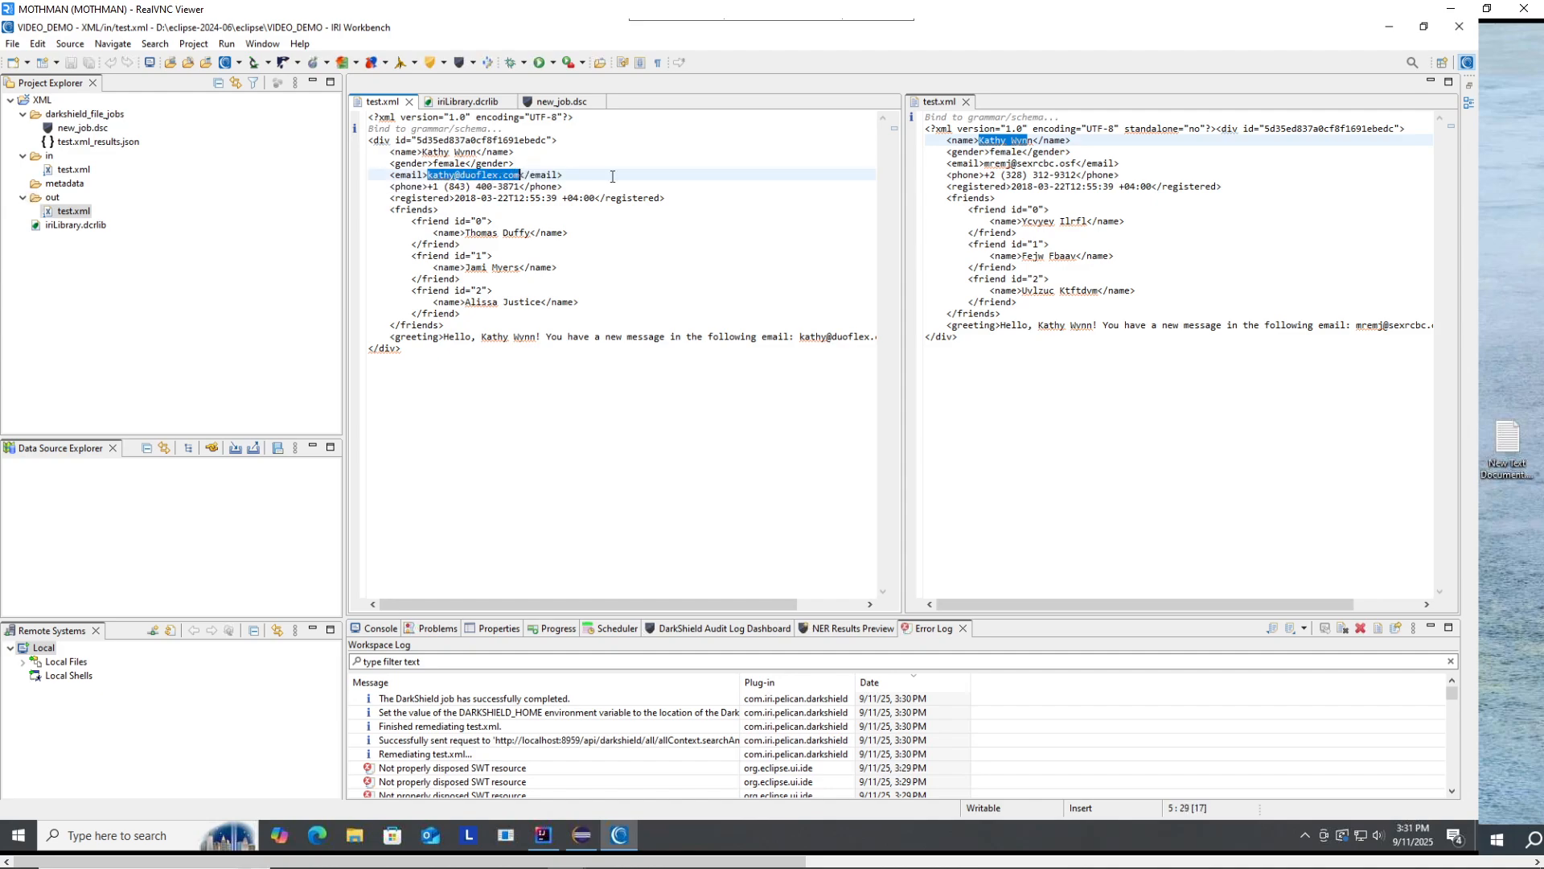
pyautogui.click(990, 165)
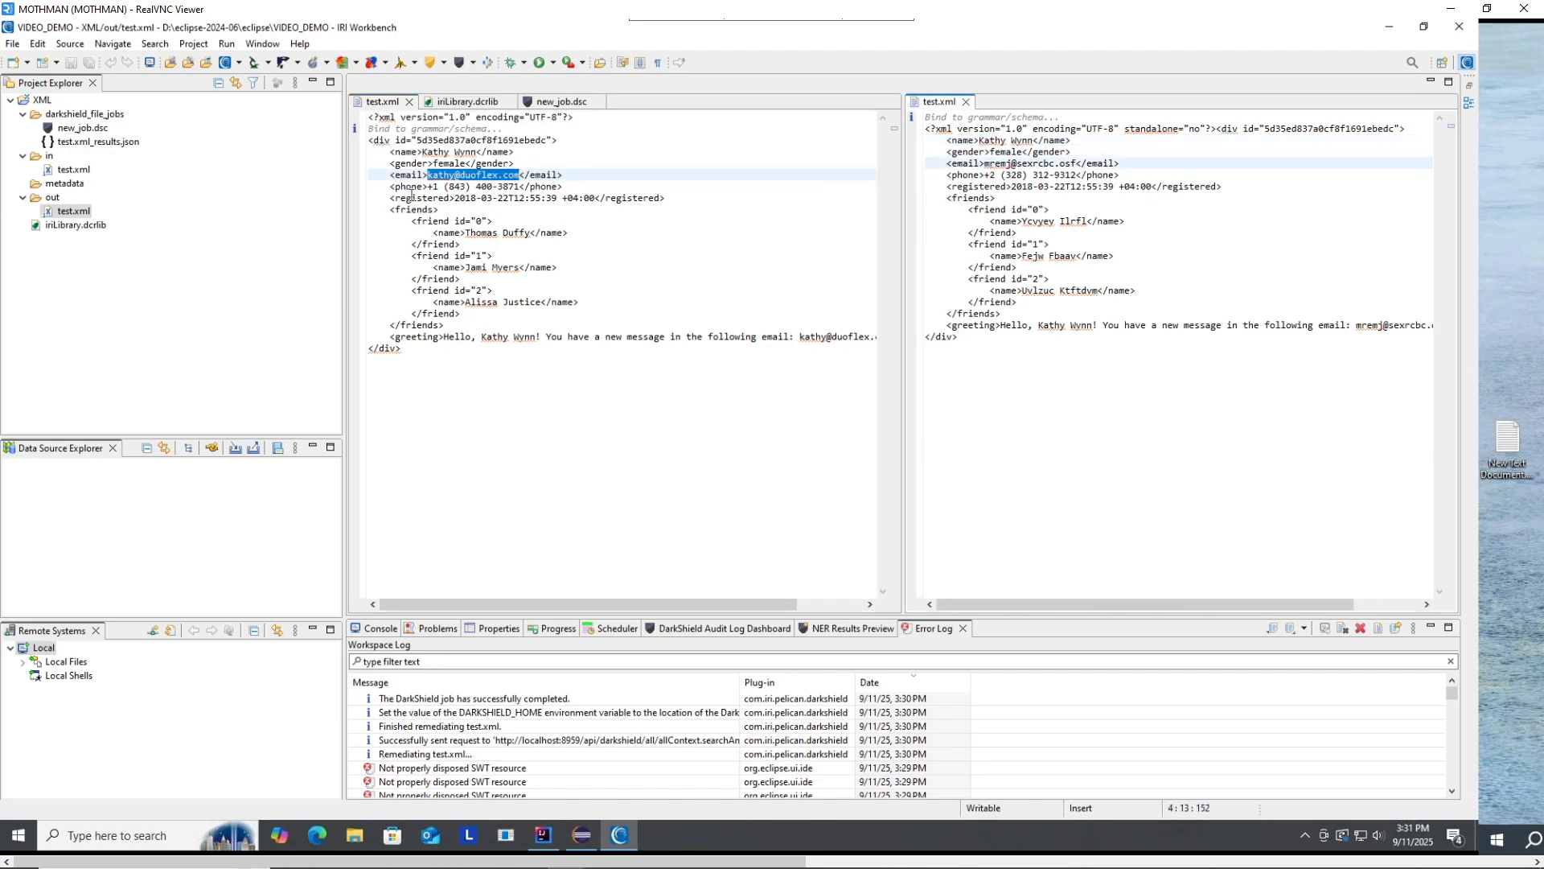
pyautogui.click(401, 175)
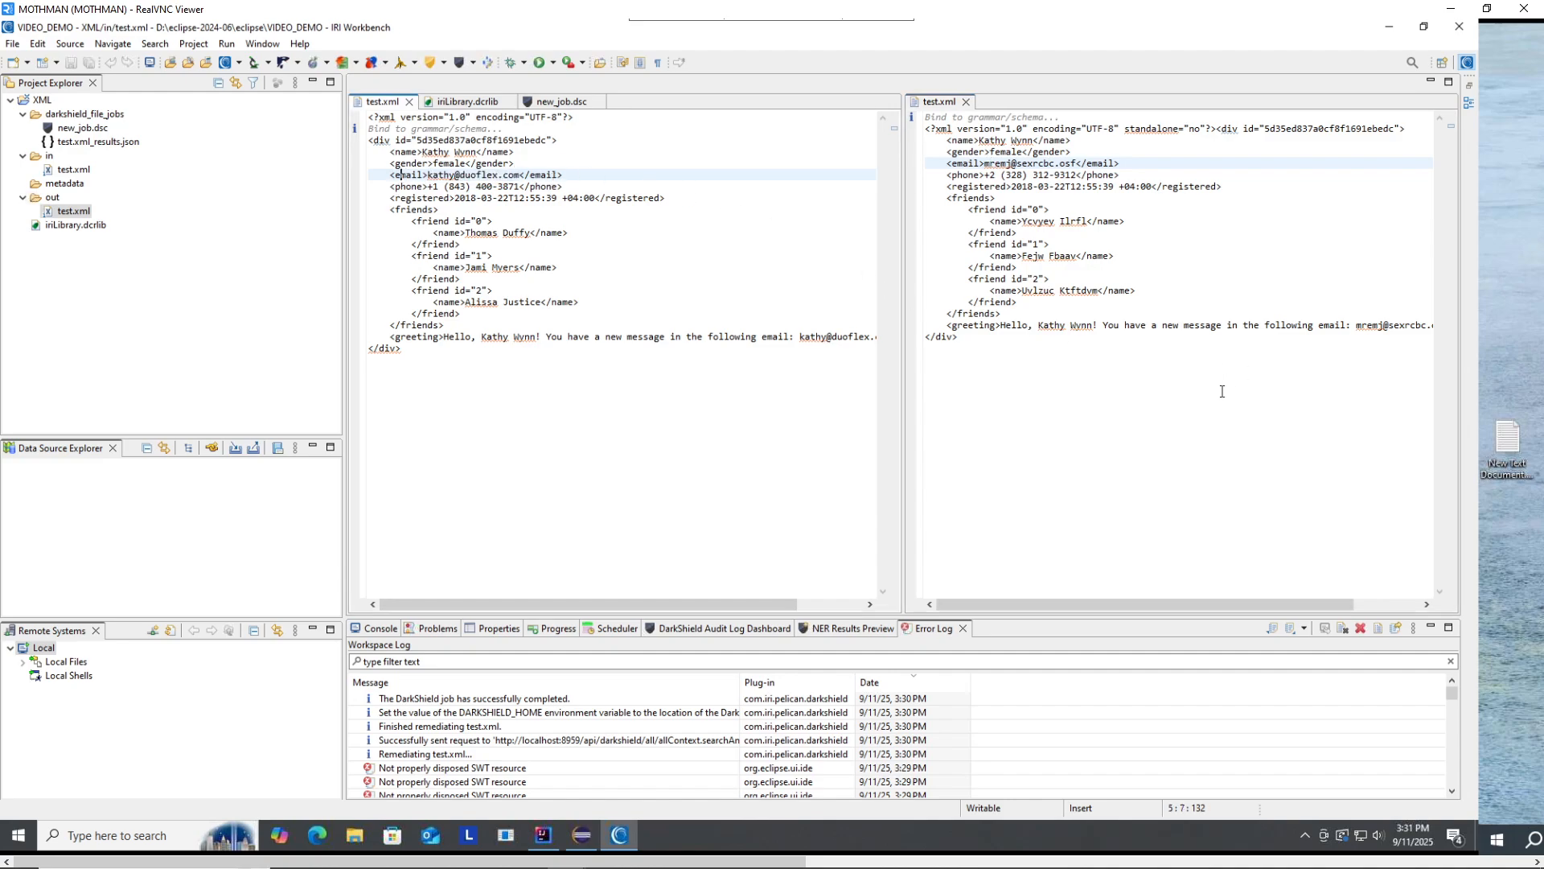
pyautogui.moveTo(1001, 326); pyautogui.dragTo(1103, 326)
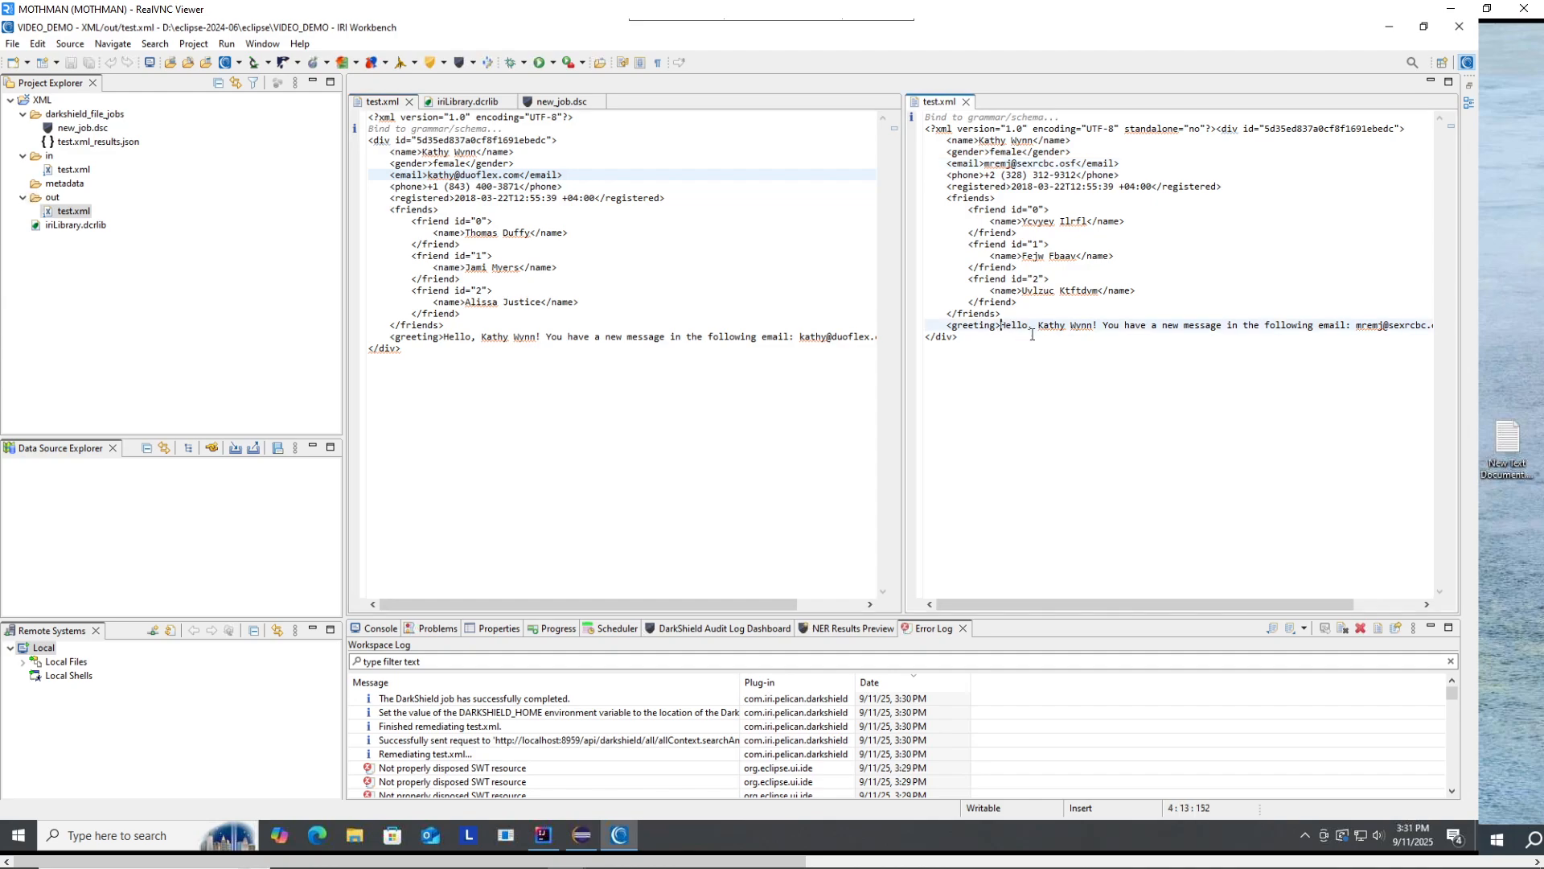
pyautogui.moveTo(1206, 326); pyautogui.dragTo(1389, 325)
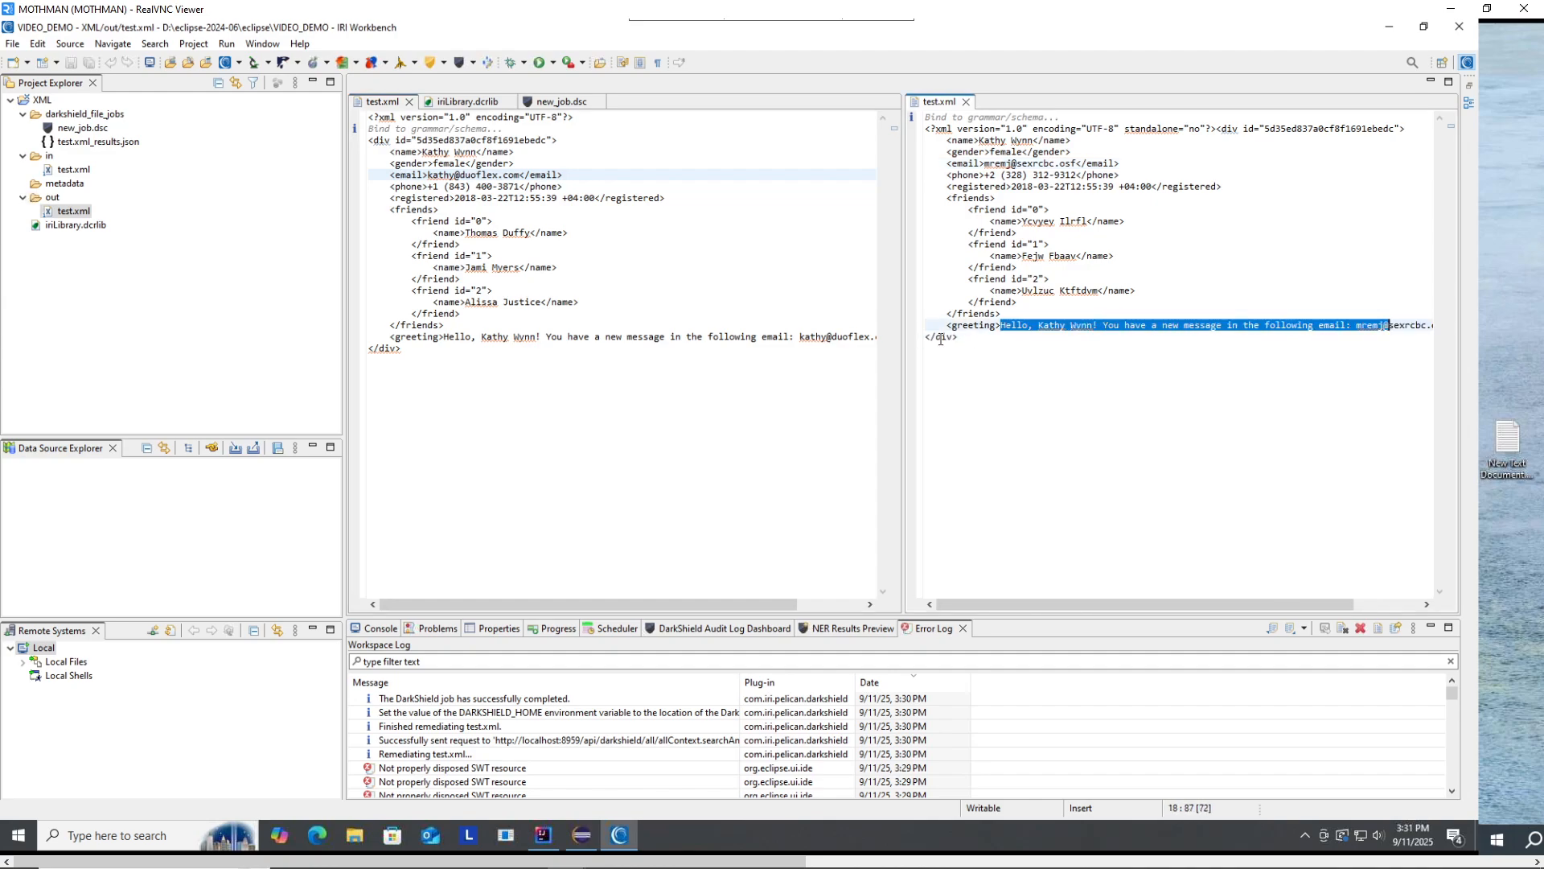
# Open iriLibrary.dcrlib, widen its editor, and review the matchers of the Email and Friend_Name data classes.
pyautogui.doubleClick(74, 225)
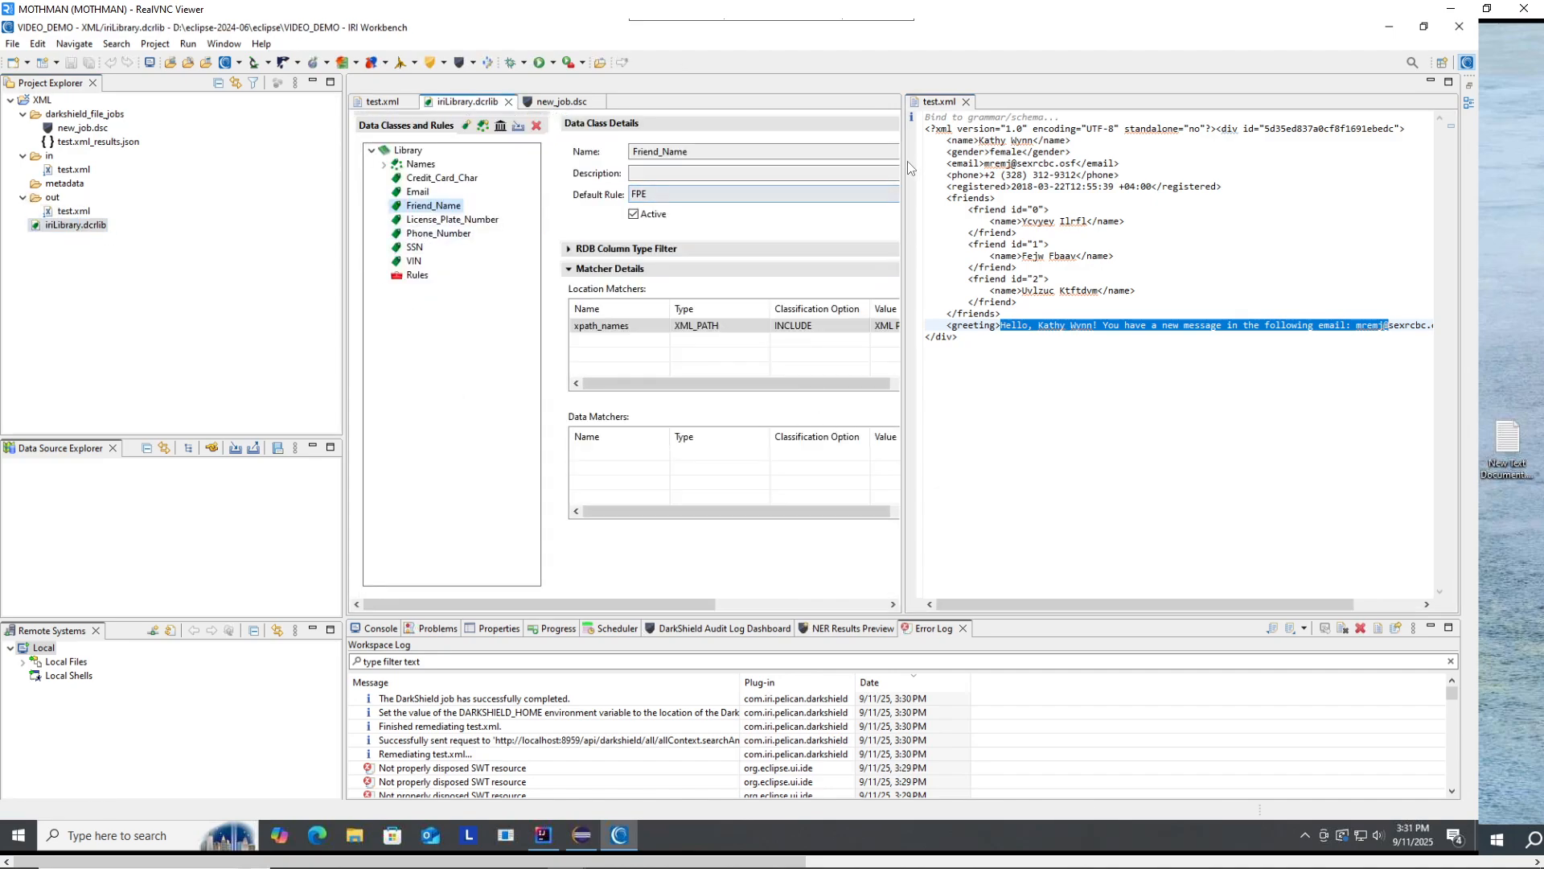
pyautogui.moveTo(905, 166); pyautogui.dragTo(1033, 166)
pyautogui.moveTo(1120, 209); pyautogui.dragTo(1225, 201)
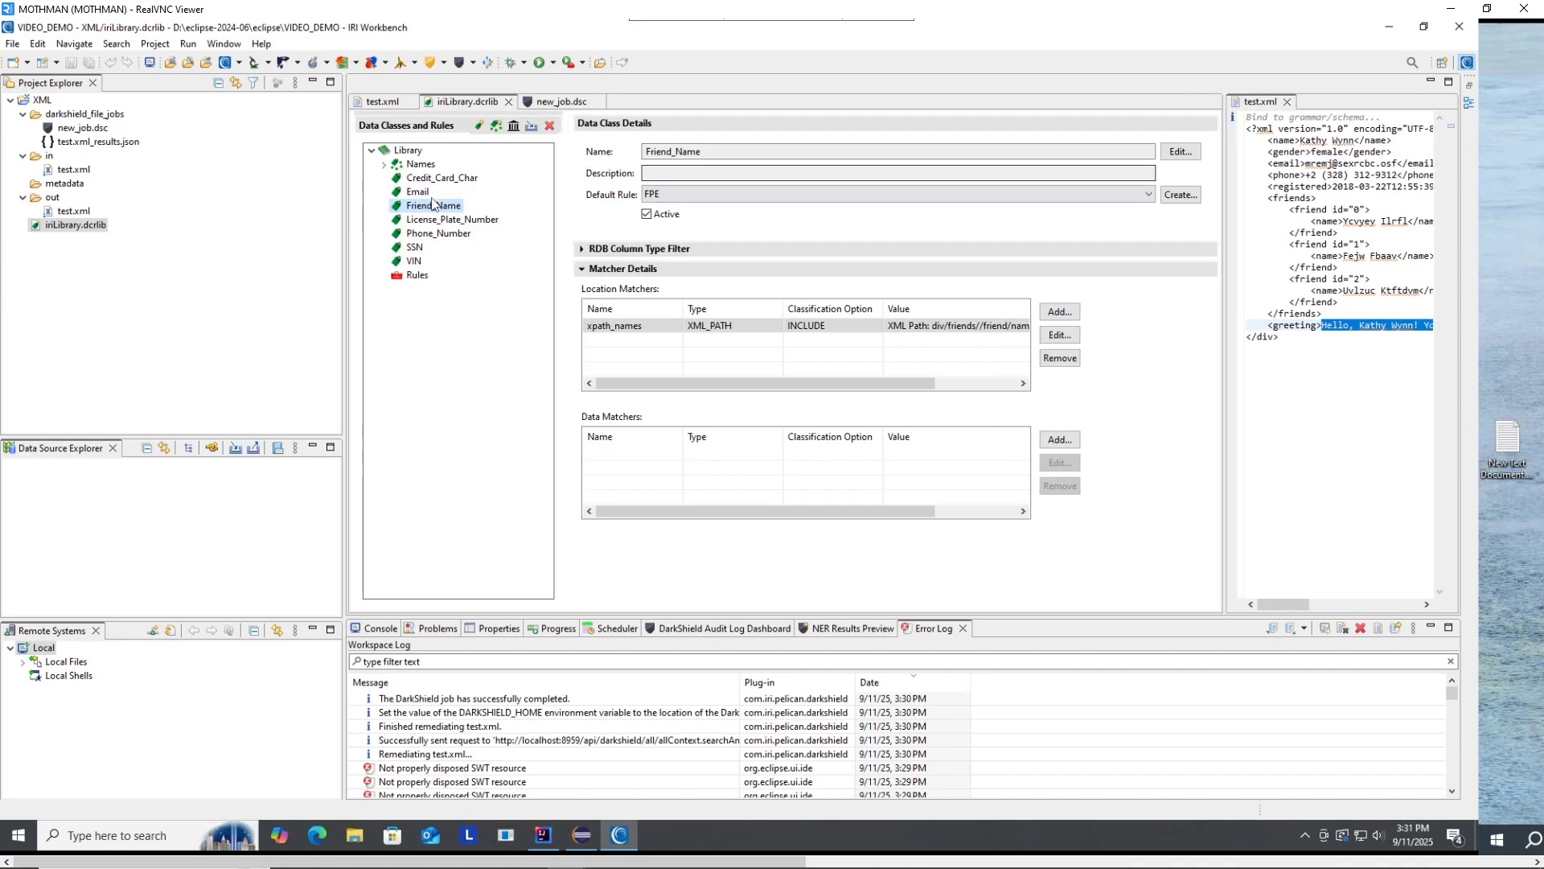
pyautogui.click(417, 191)
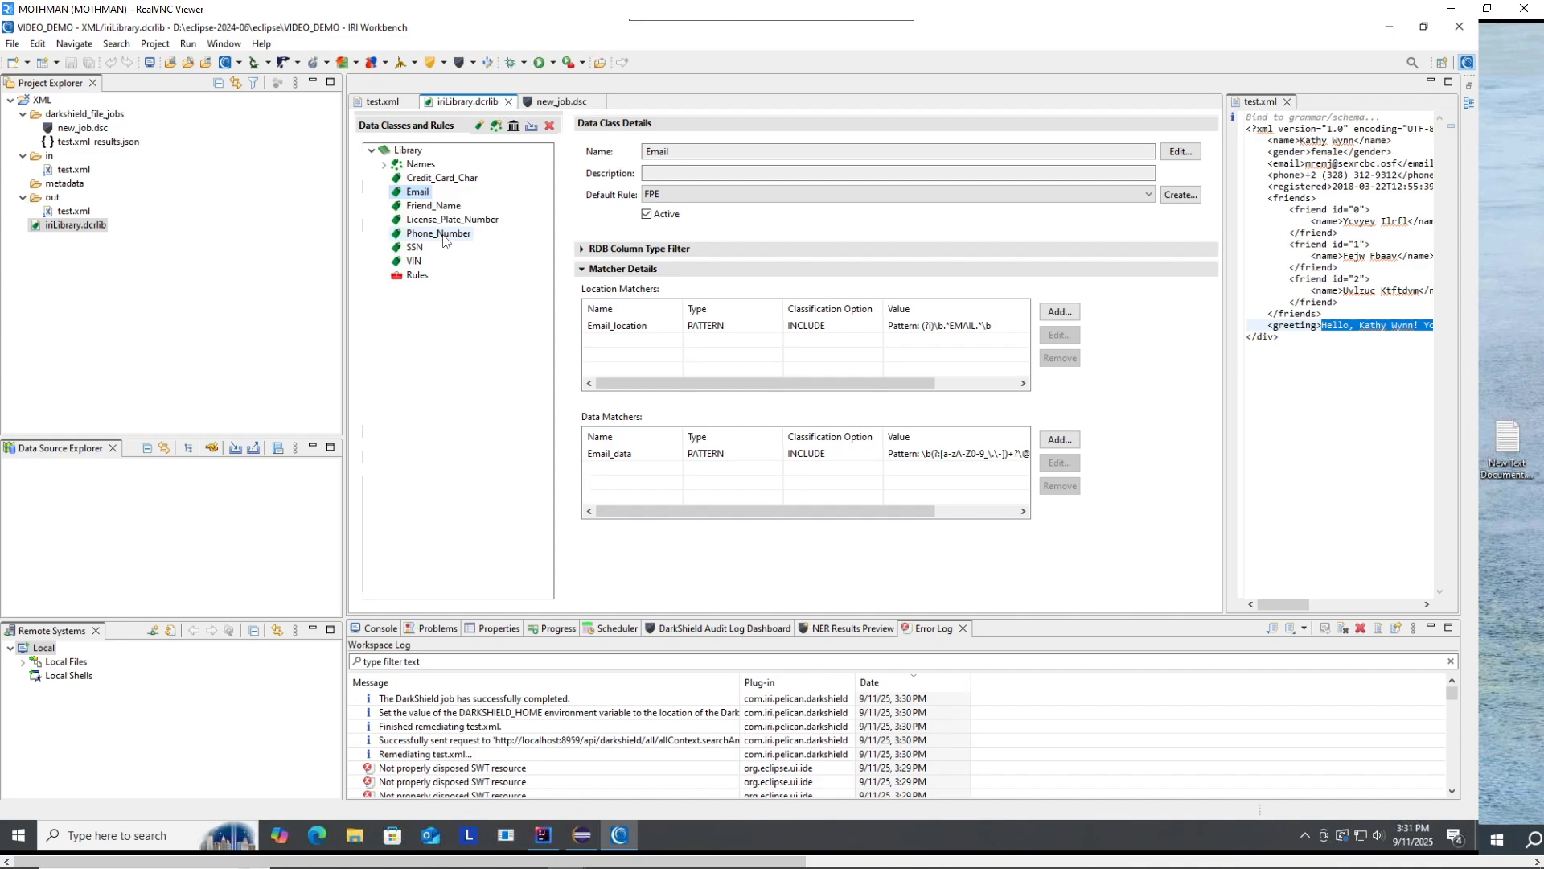
pyautogui.click(430, 206)
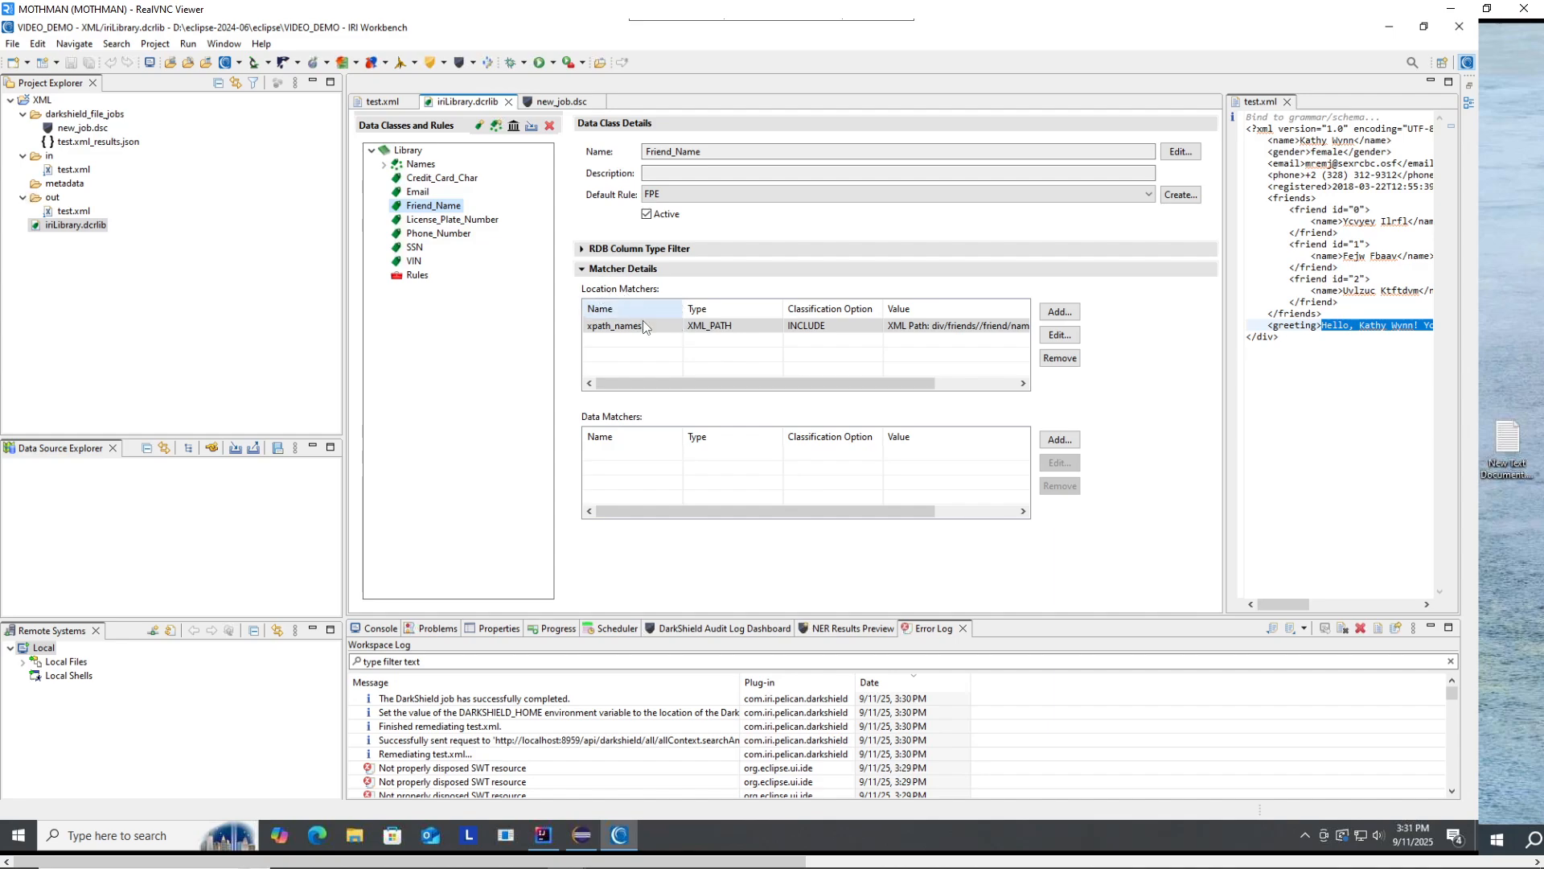
# Examine the Email data class's full data matcher pattern alongside the masked test.xml, and return to the Friend_Name data class.
pyautogui.click(415, 193)
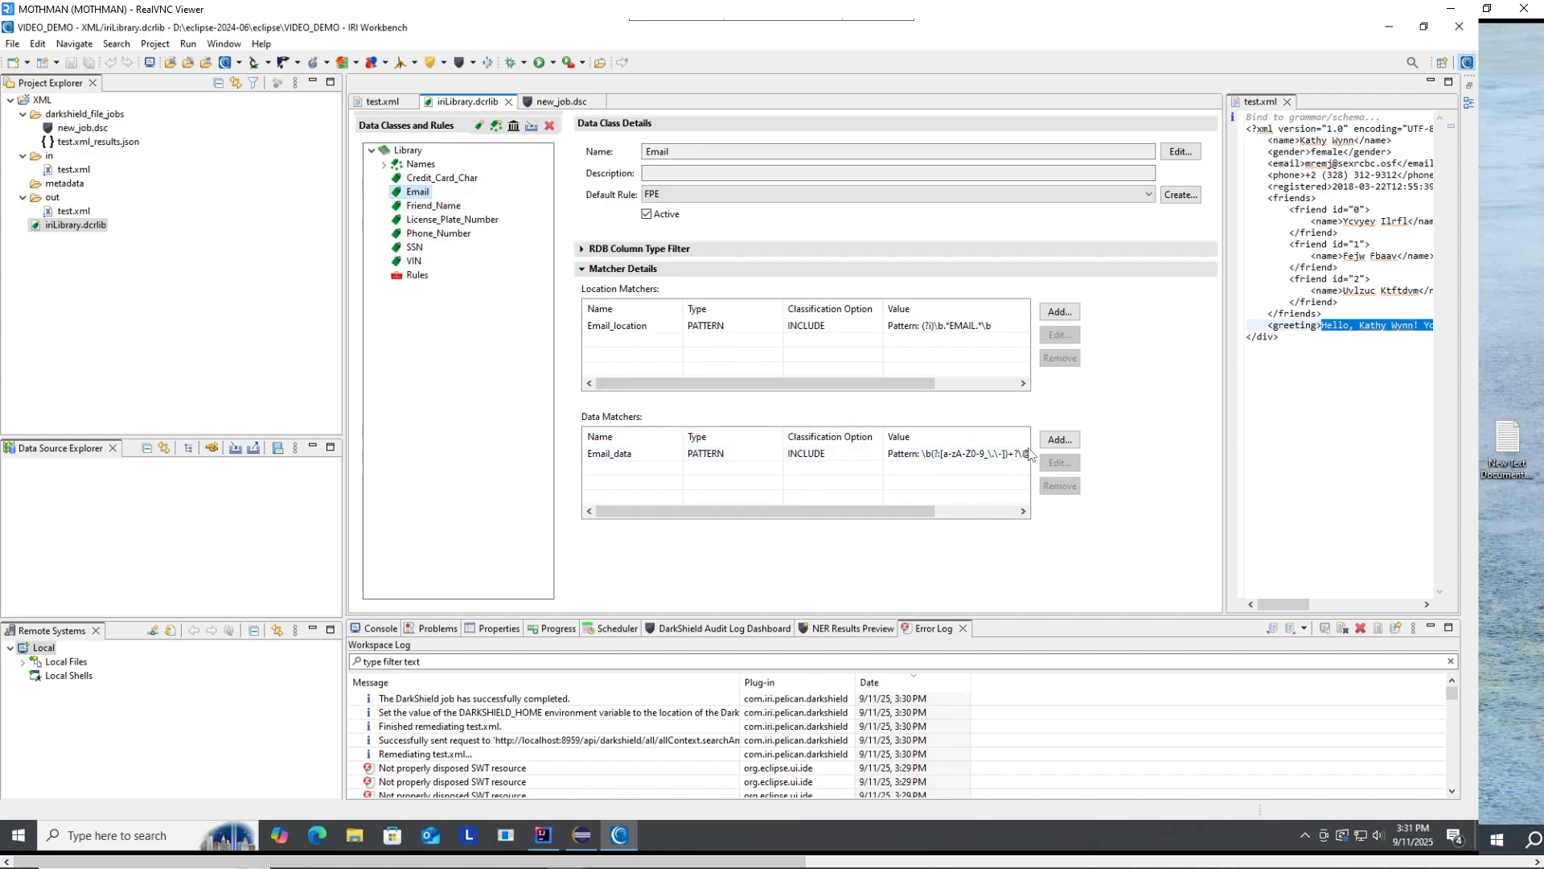
pyautogui.moveTo(922, 515); pyautogui.dragTo(1048, 534)
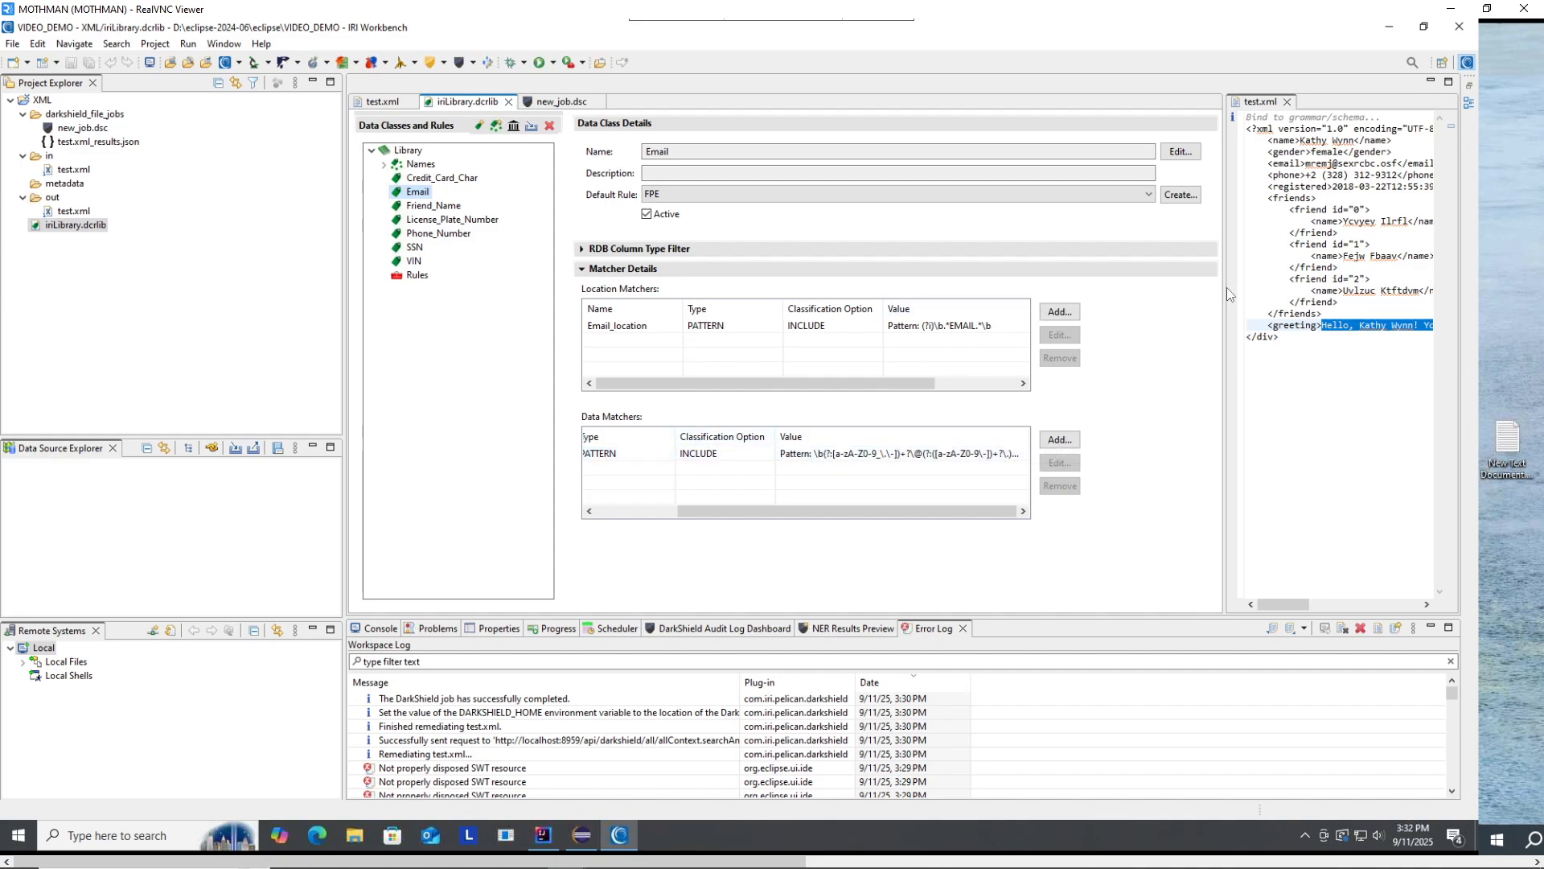
pyautogui.moveTo(1224, 287); pyautogui.dragTo(955, 287)
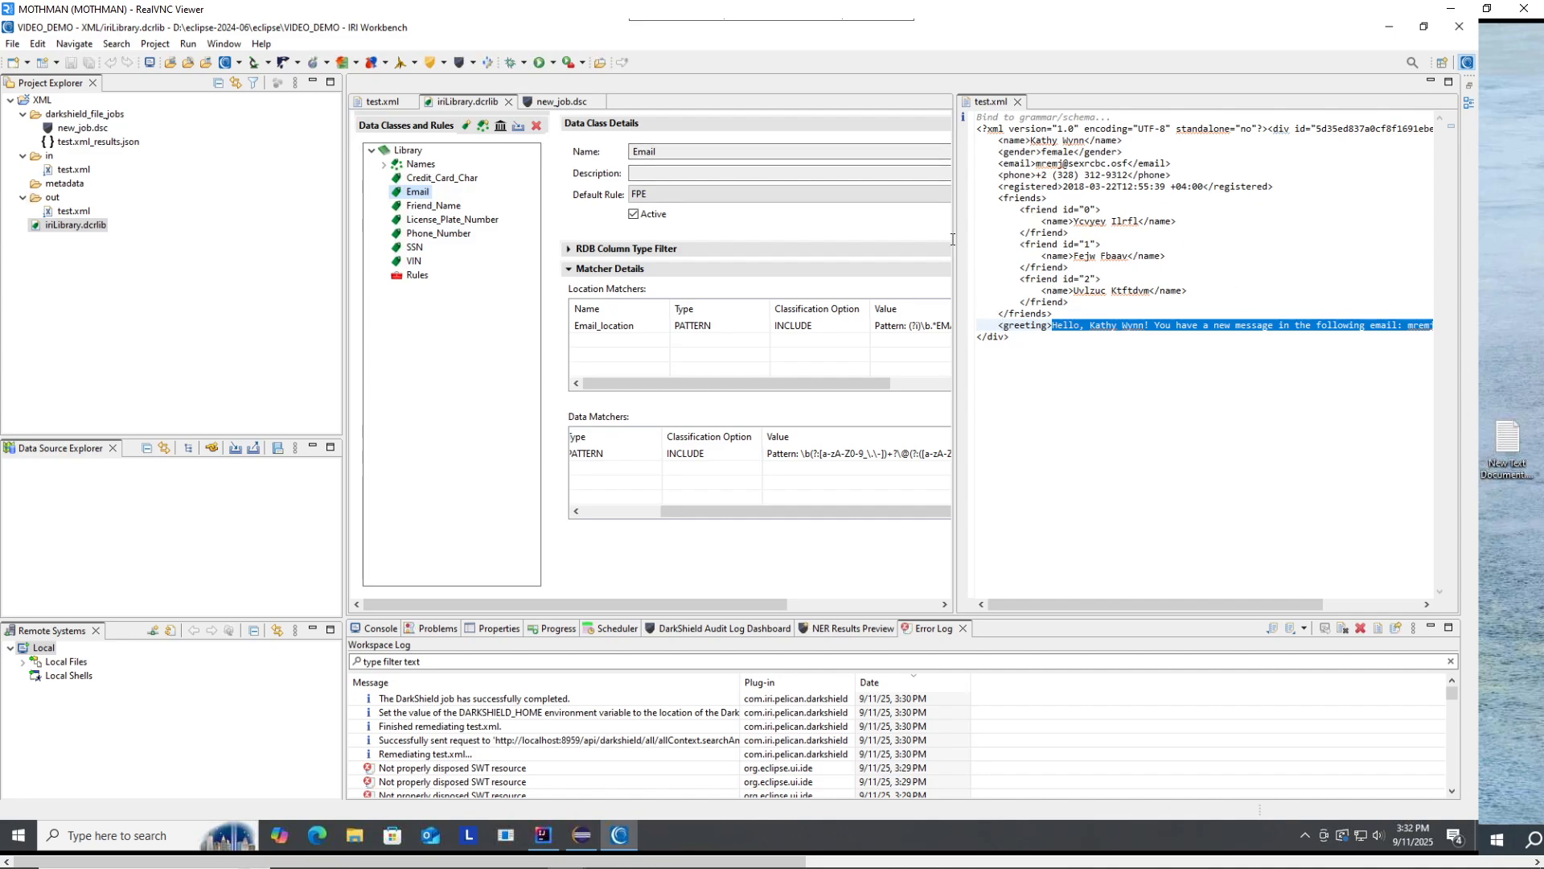
pyautogui.moveTo(956, 239); pyautogui.dragTo(993, 251)
pyautogui.moveTo(1106, 278); pyautogui.dragTo(1160, 279)
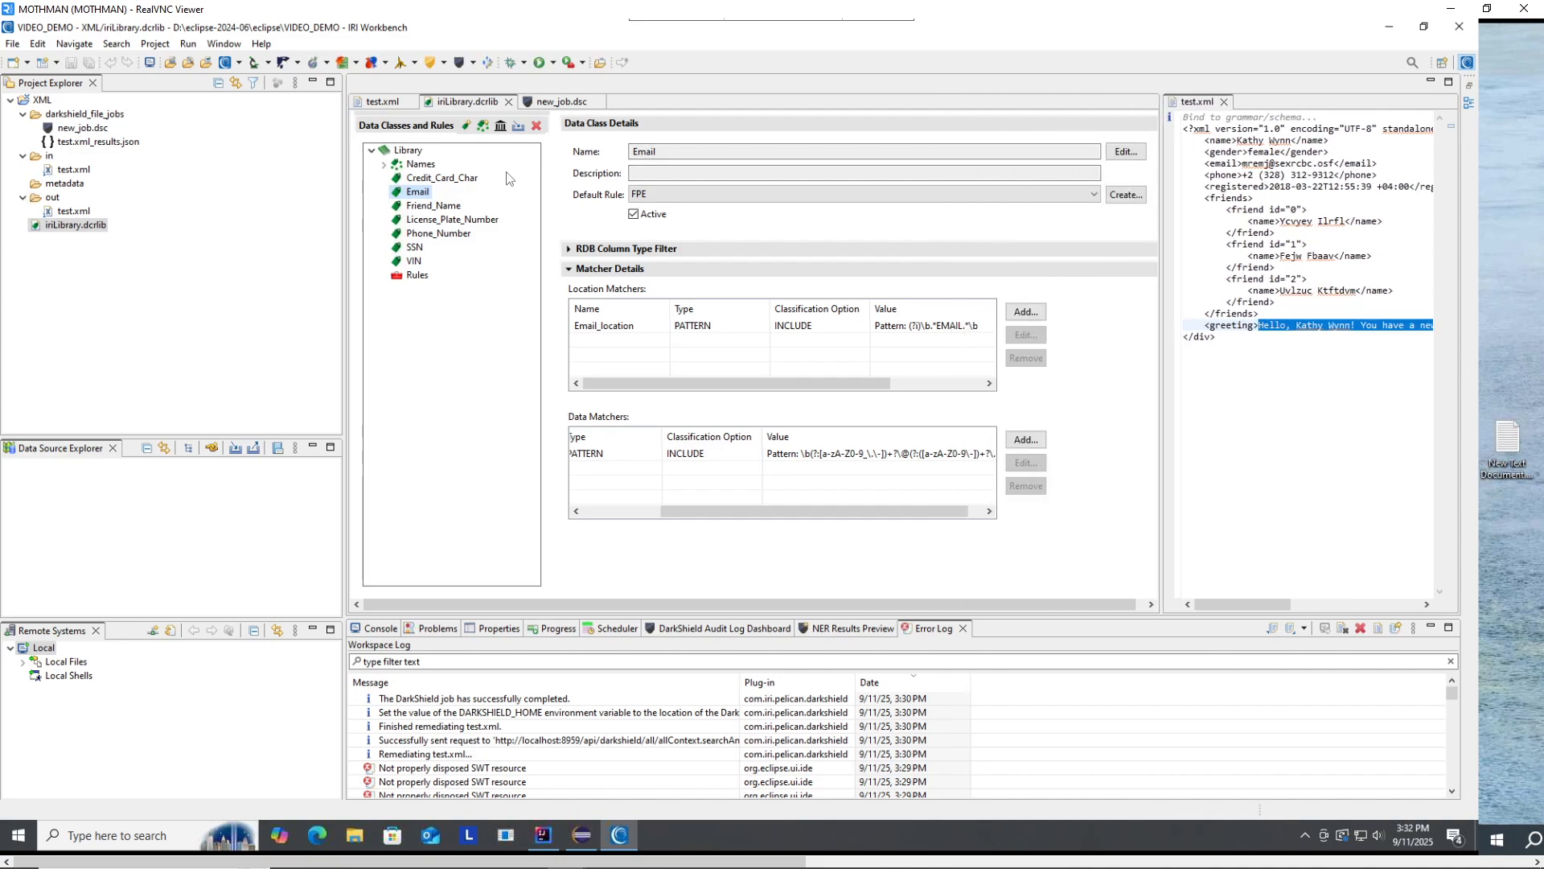
pyautogui.click(435, 207)
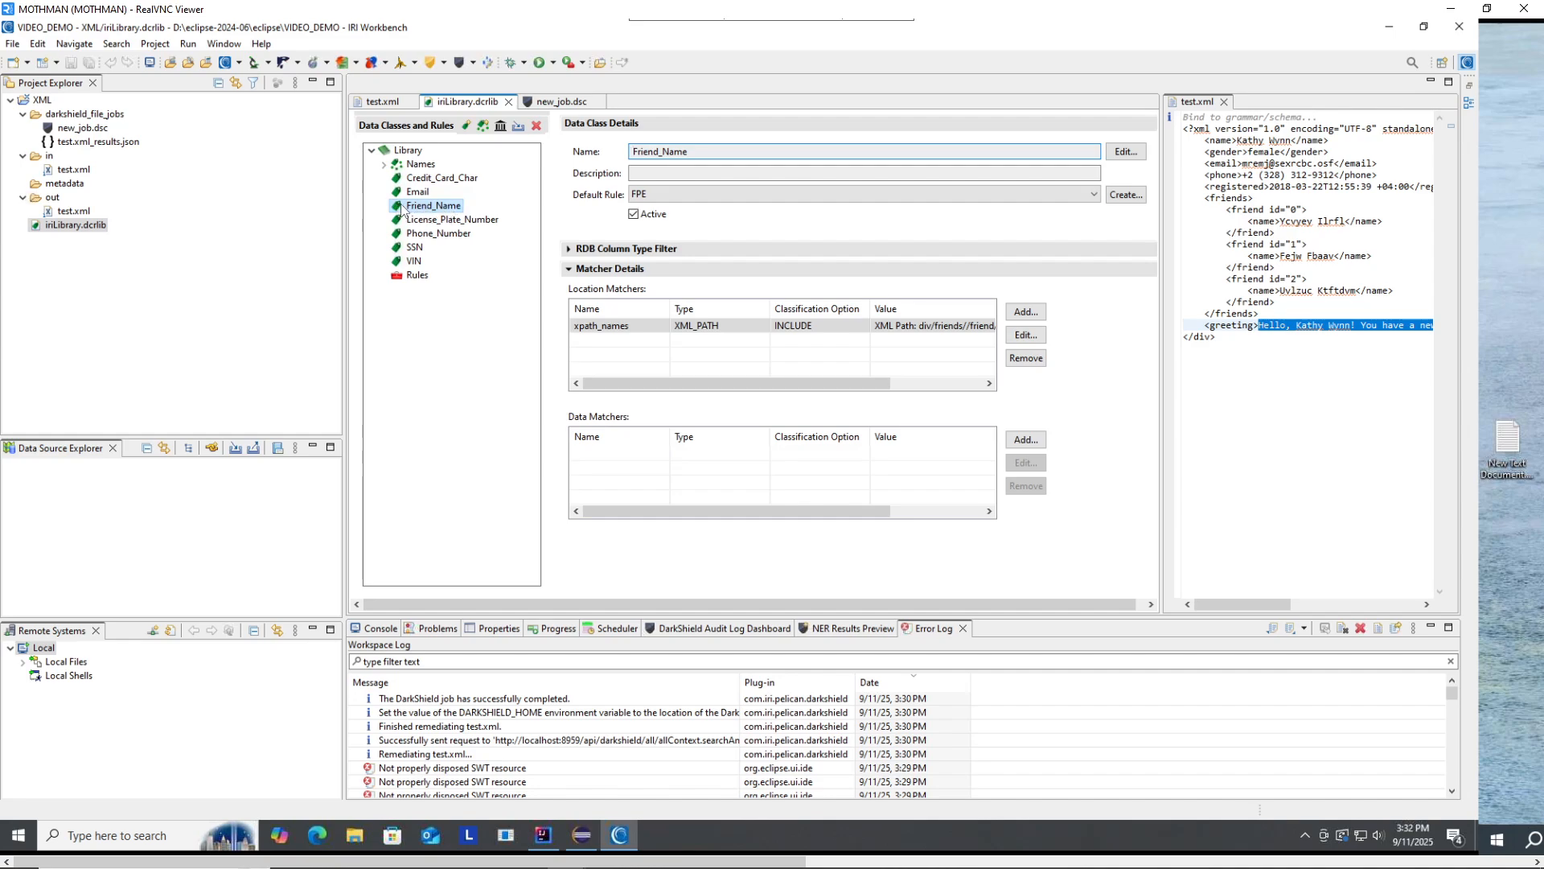
# Modify the data class rule mappings in new_job.dsc to use only the Names data class group, with no individual data classes.
pyautogui.doubleClick(84, 128)
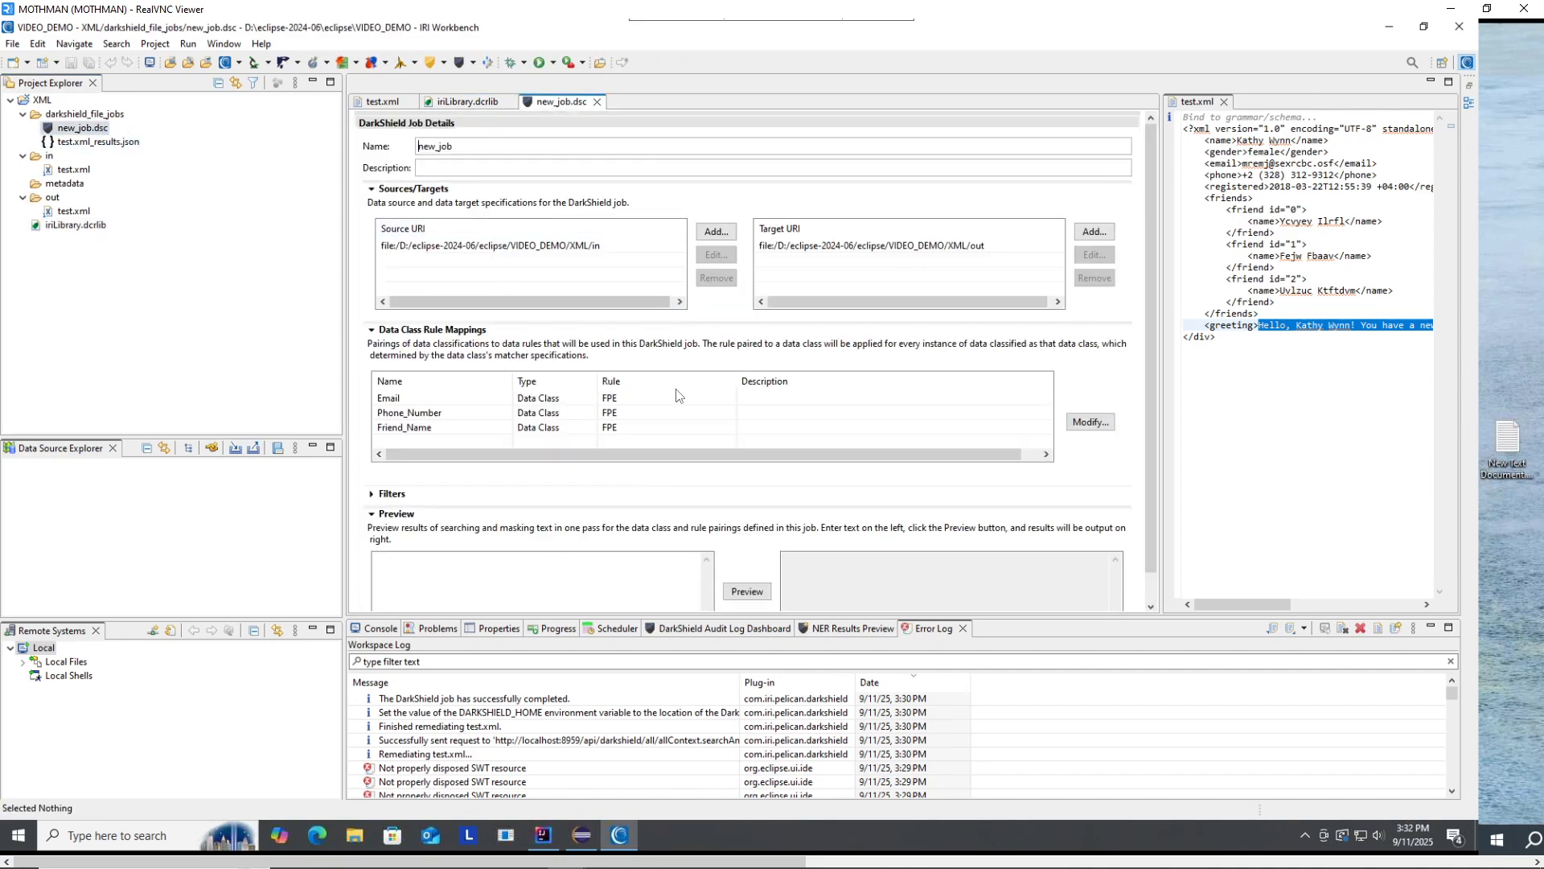
pyautogui.click(1077, 427)
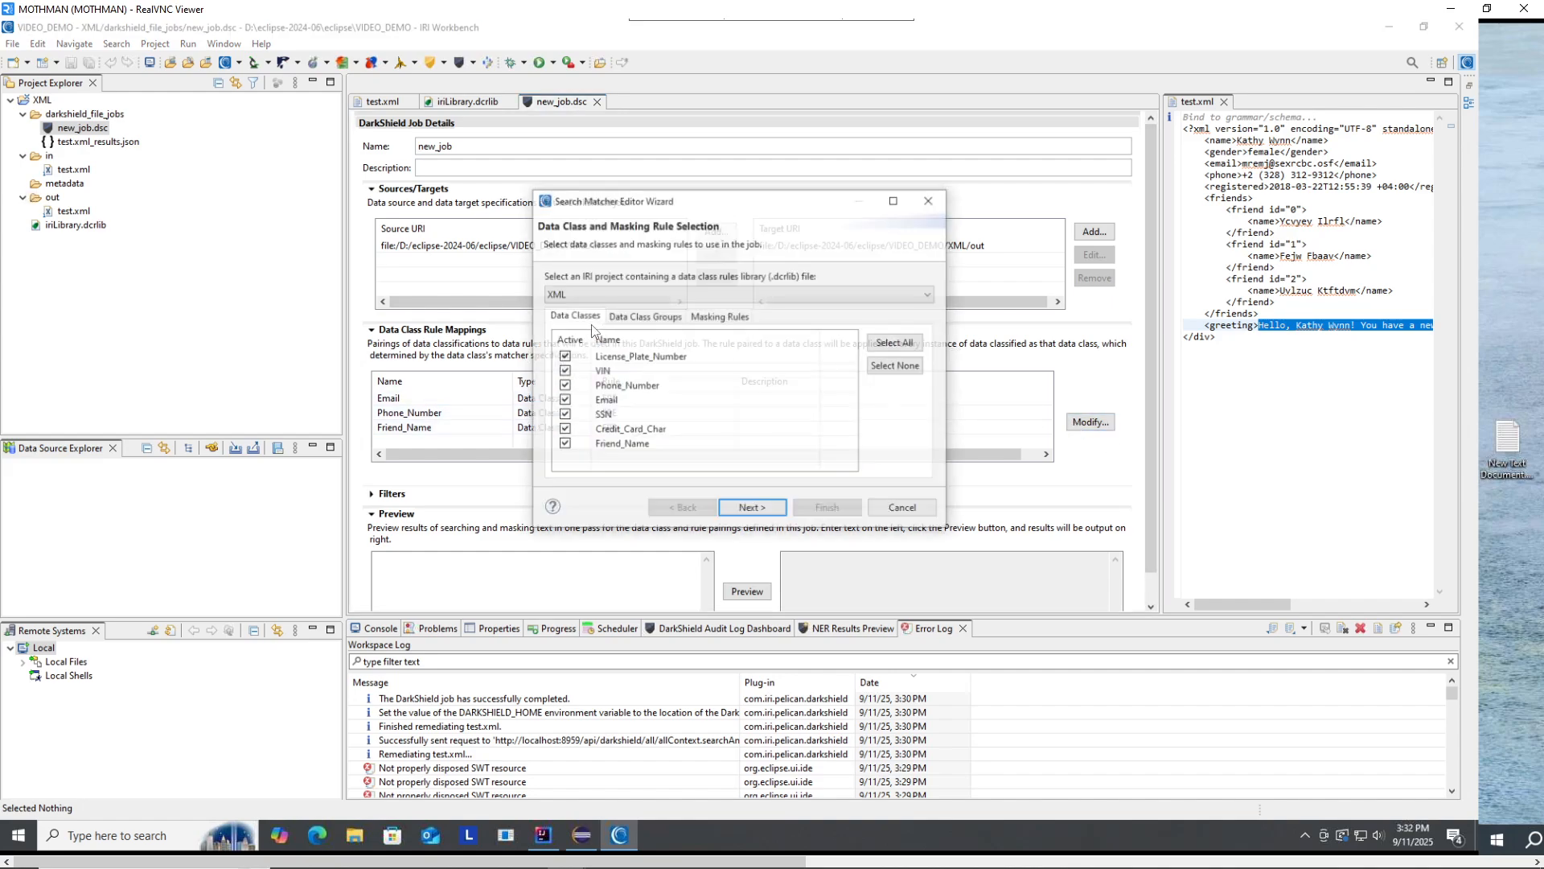
pyautogui.click(634, 322)
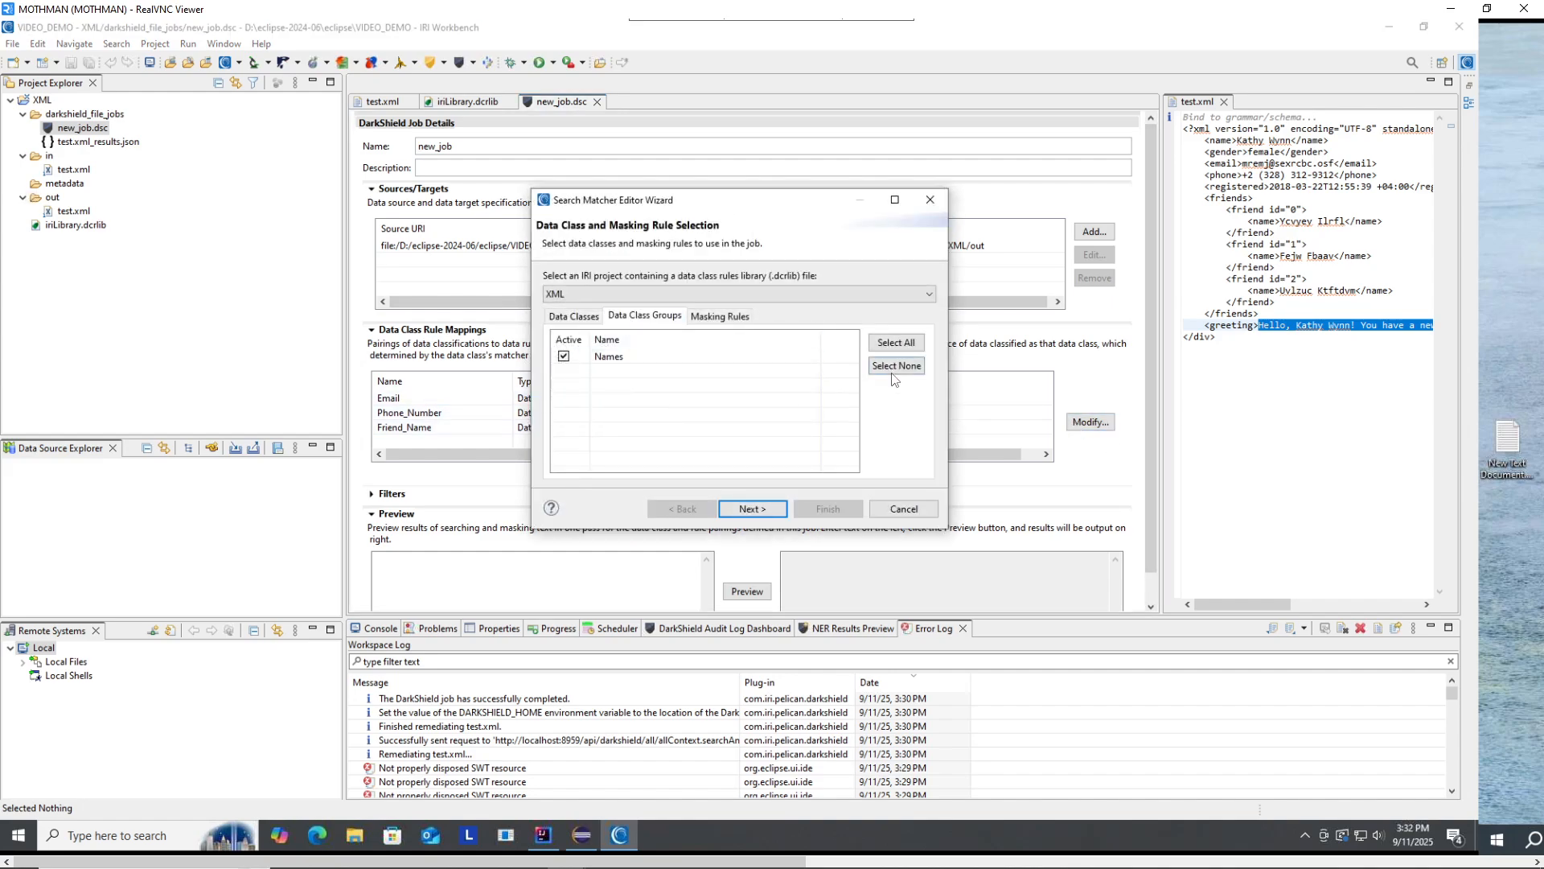
pyautogui.click(586, 318)
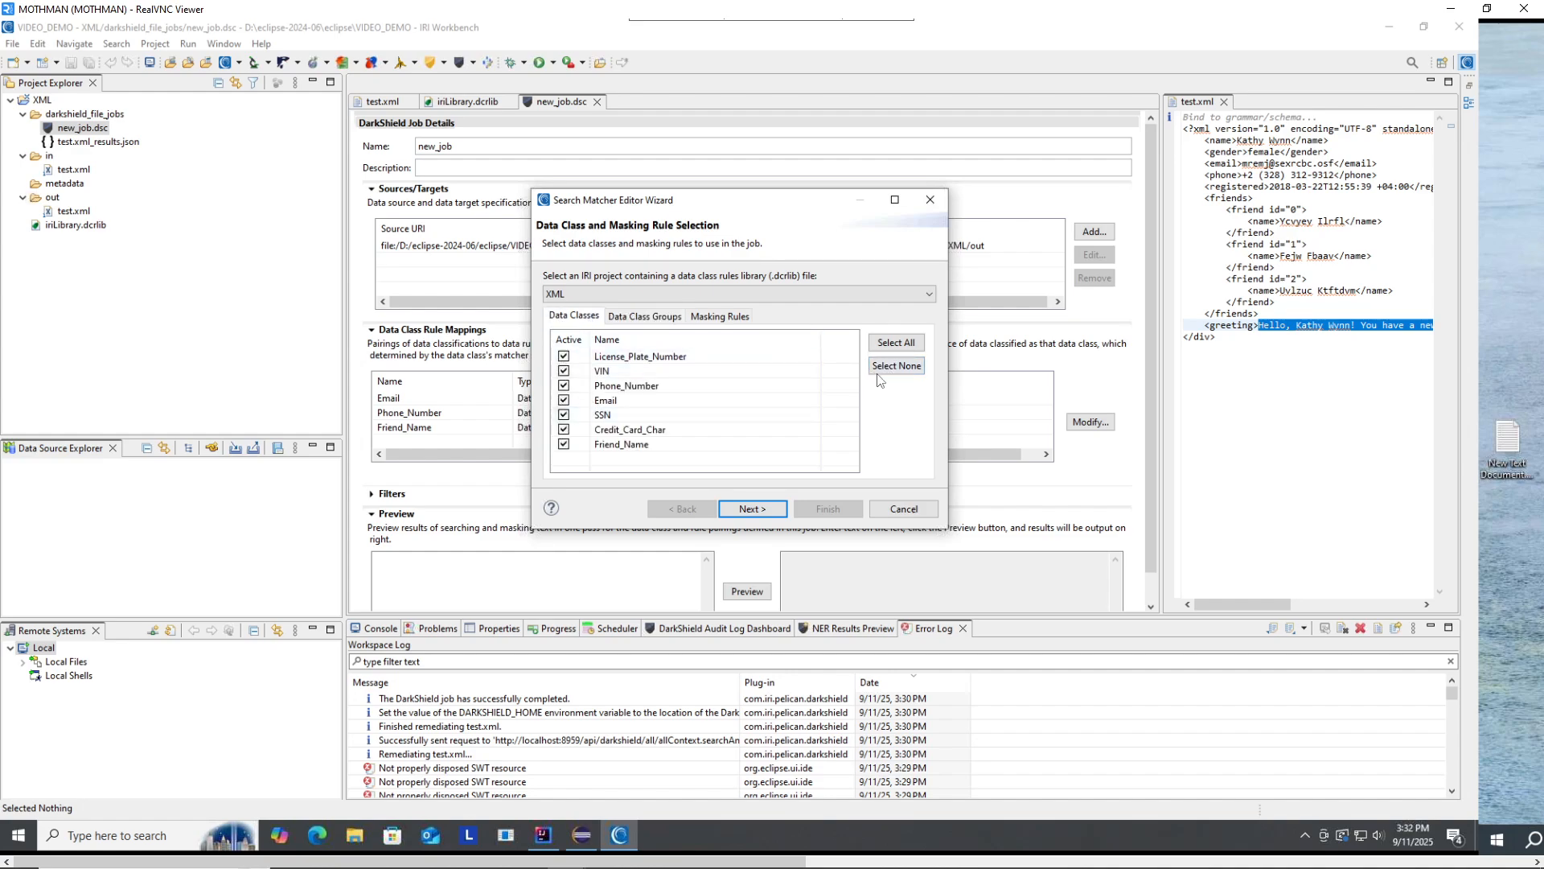
pyautogui.click(896, 366)
pyautogui.click(652, 319)
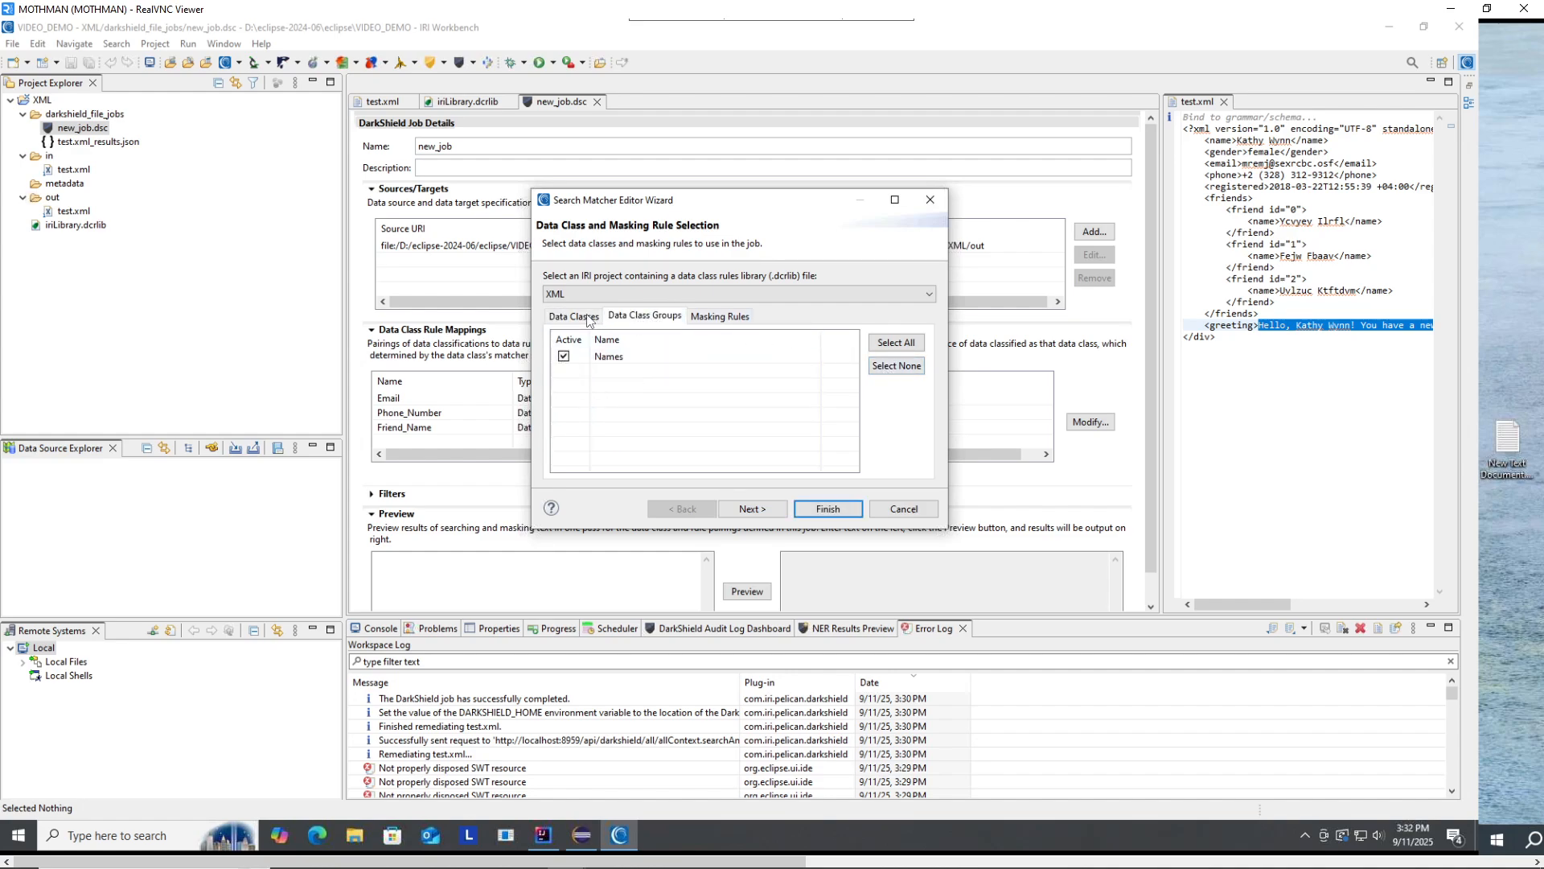
pyautogui.click(765, 510)
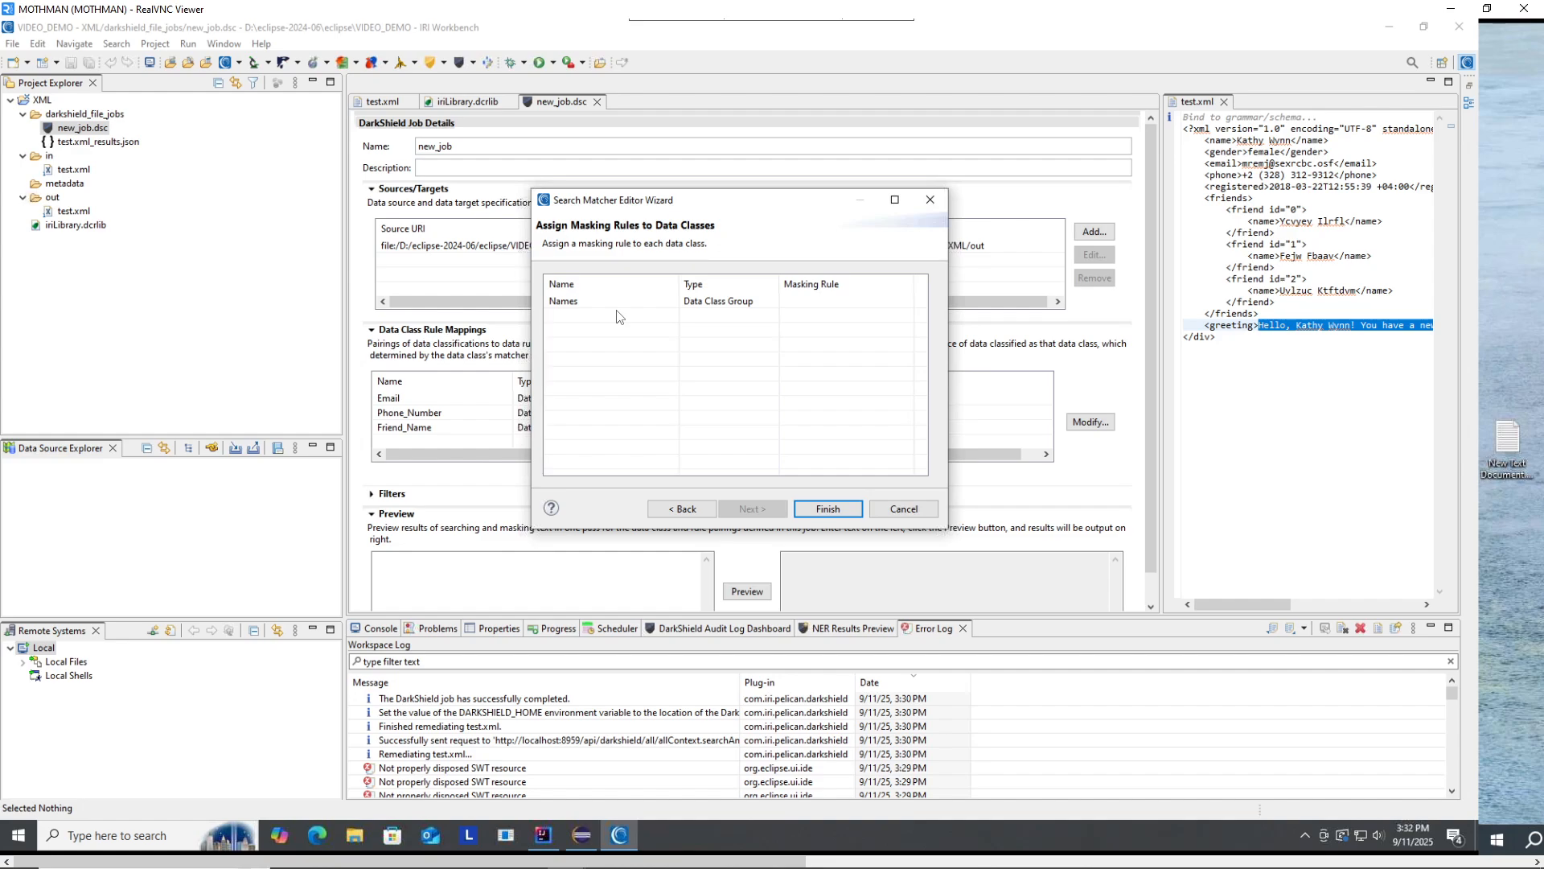
pyautogui.click(828, 507)
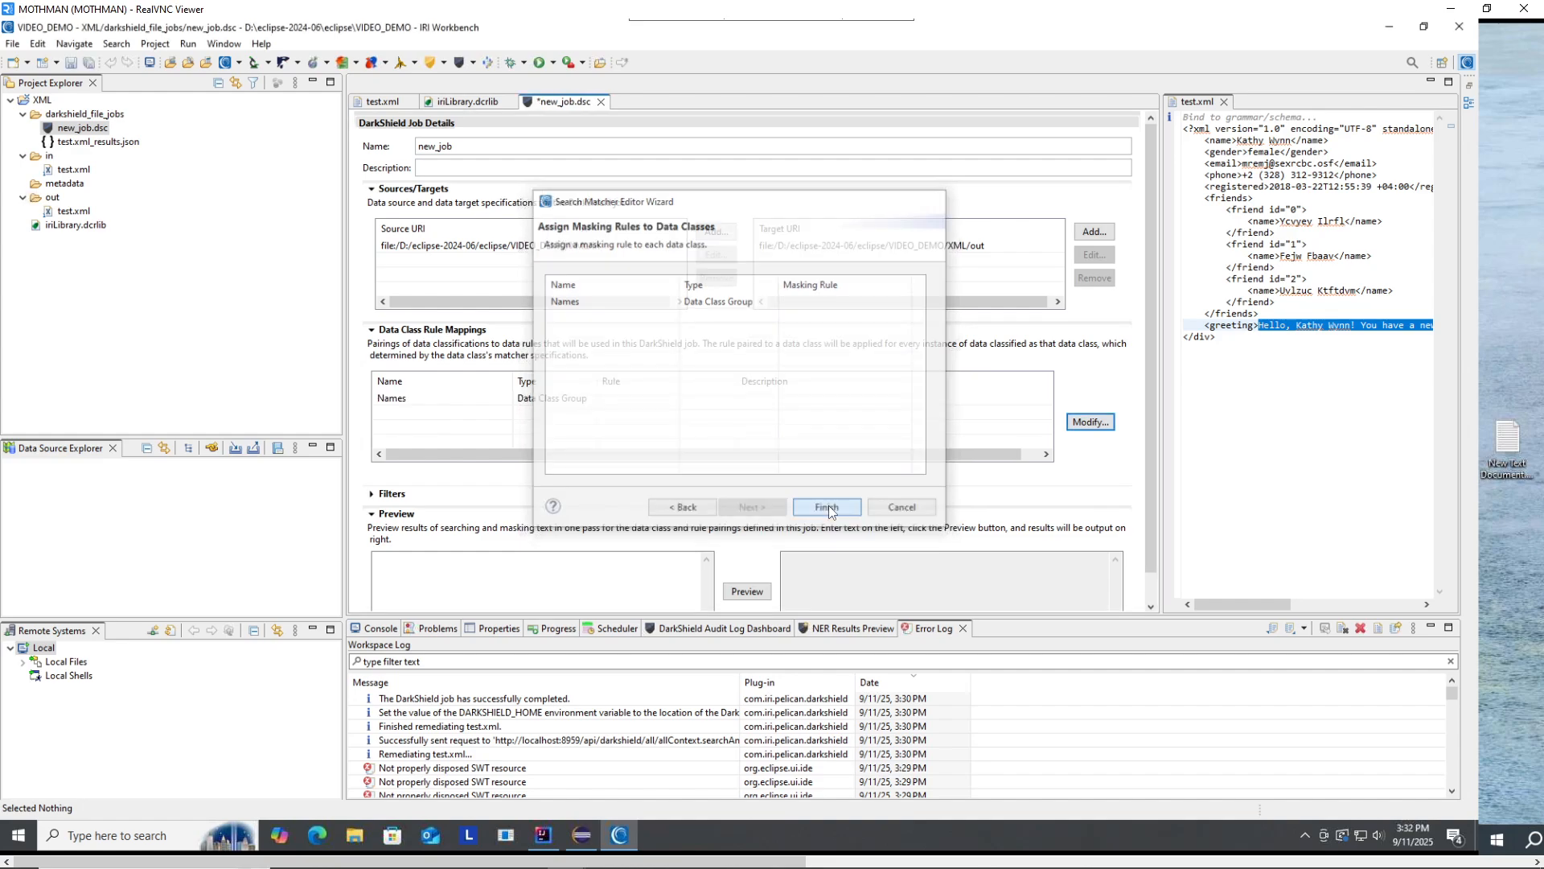
# Close the masked test.xml and save the modified new_job.dsc.
pyautogui.click(1224, 101)
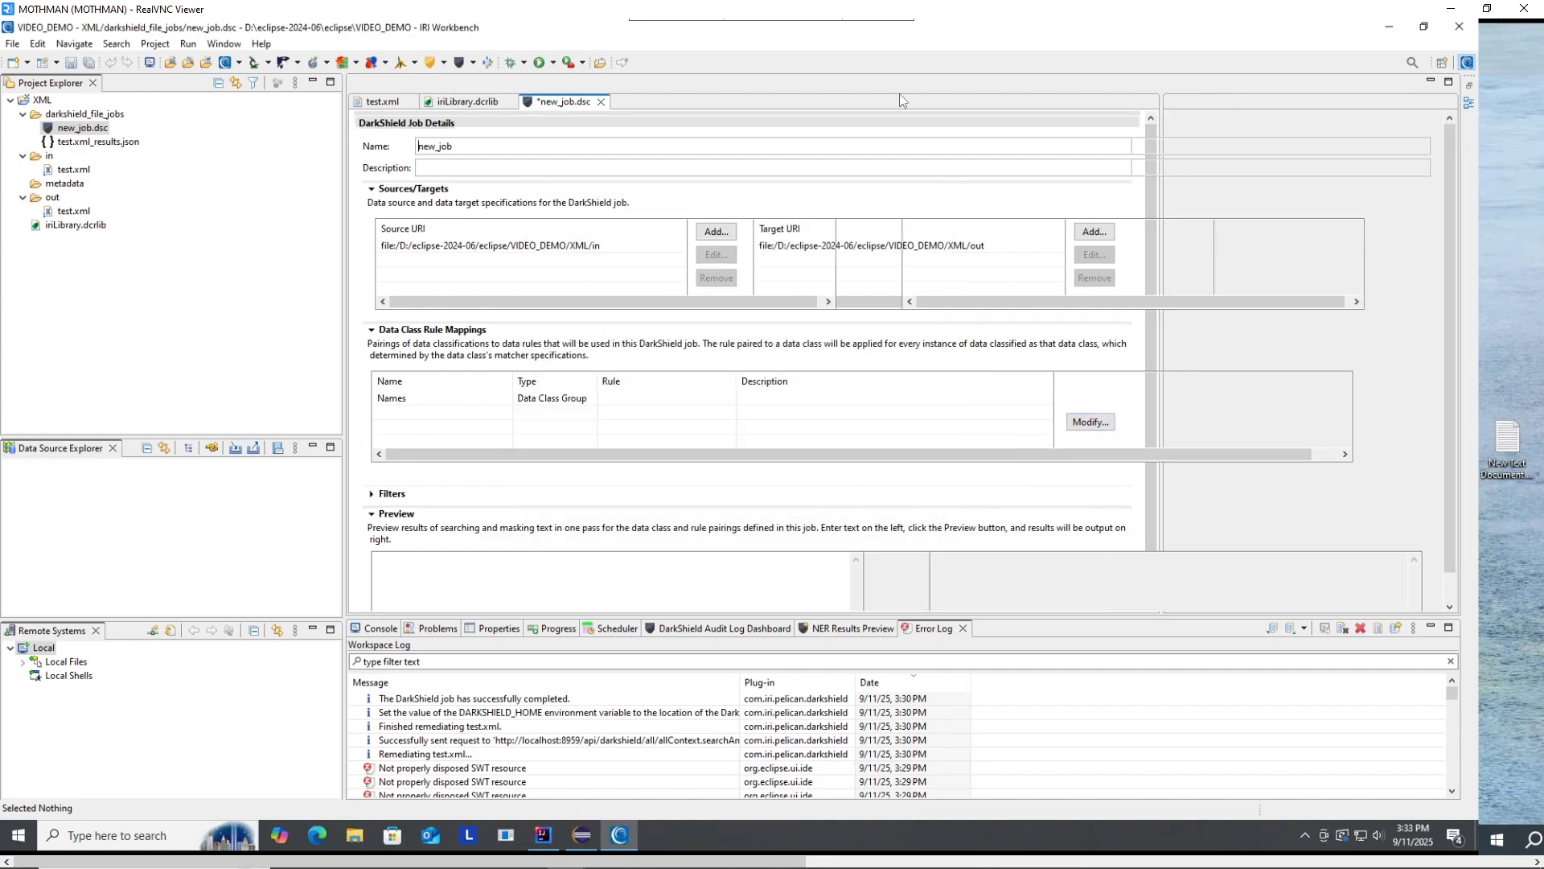
pyautogui.click(71, 211)
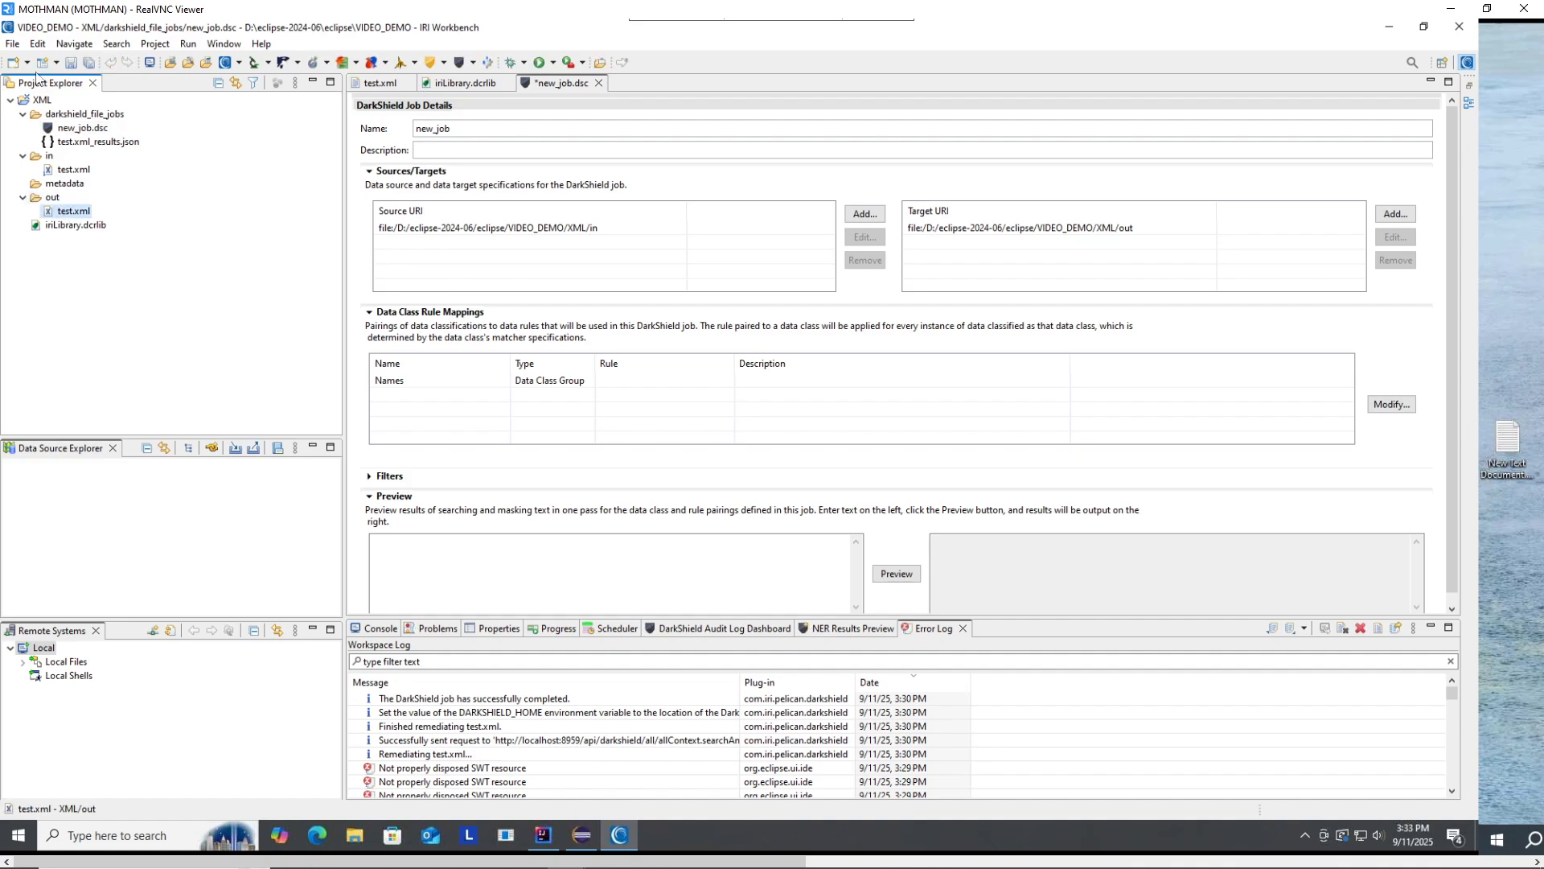
pyautogui.click(88, 65)
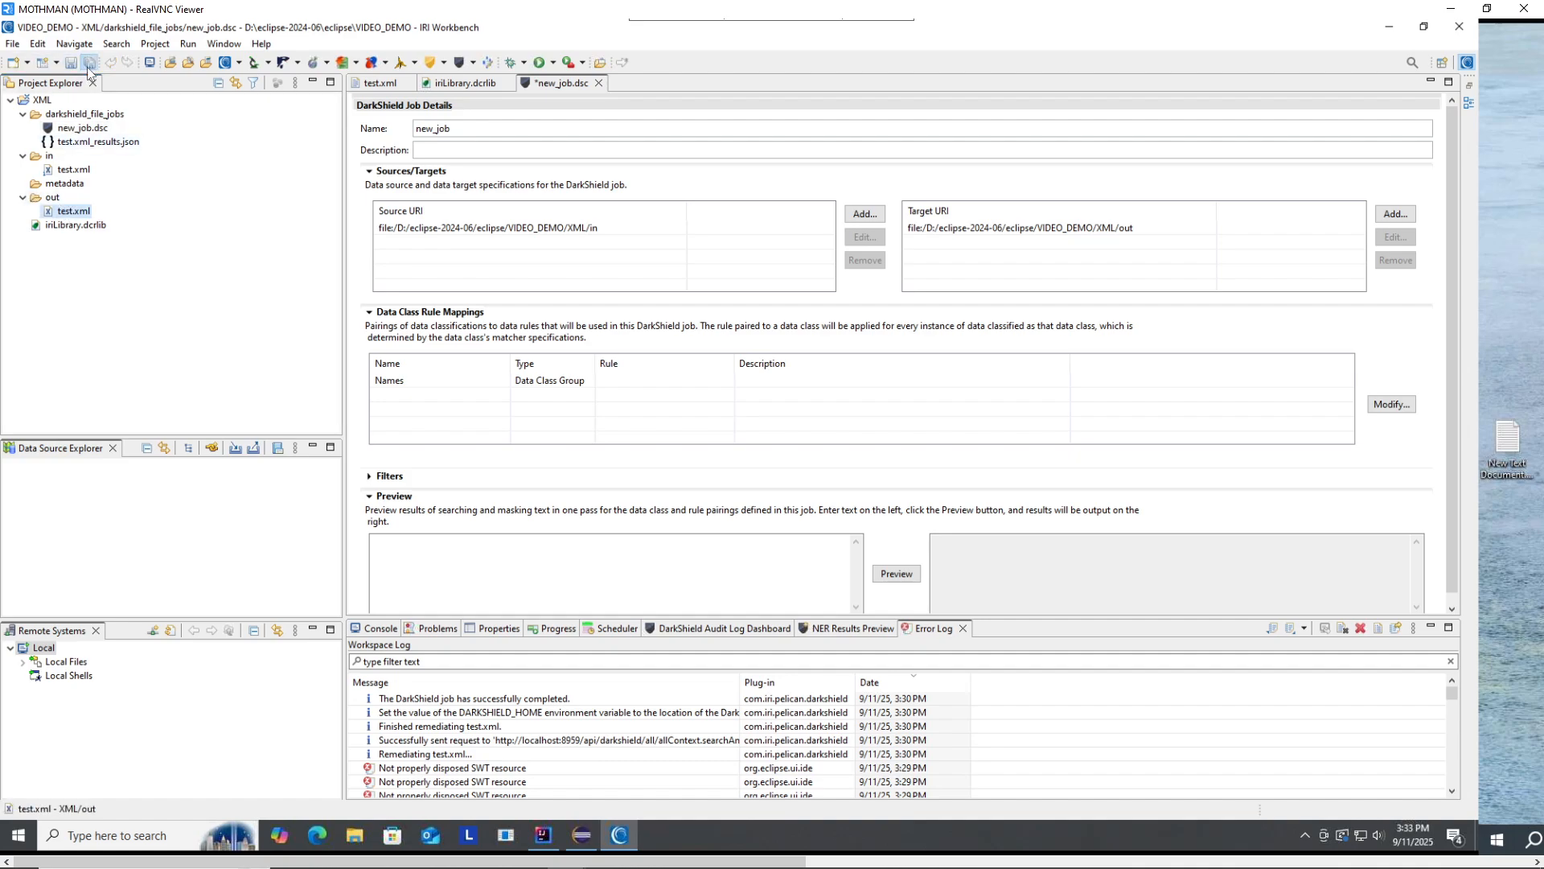
# Delete the previously masked test.xml from the out folder.
pyautogui.rightClick(77, 213)
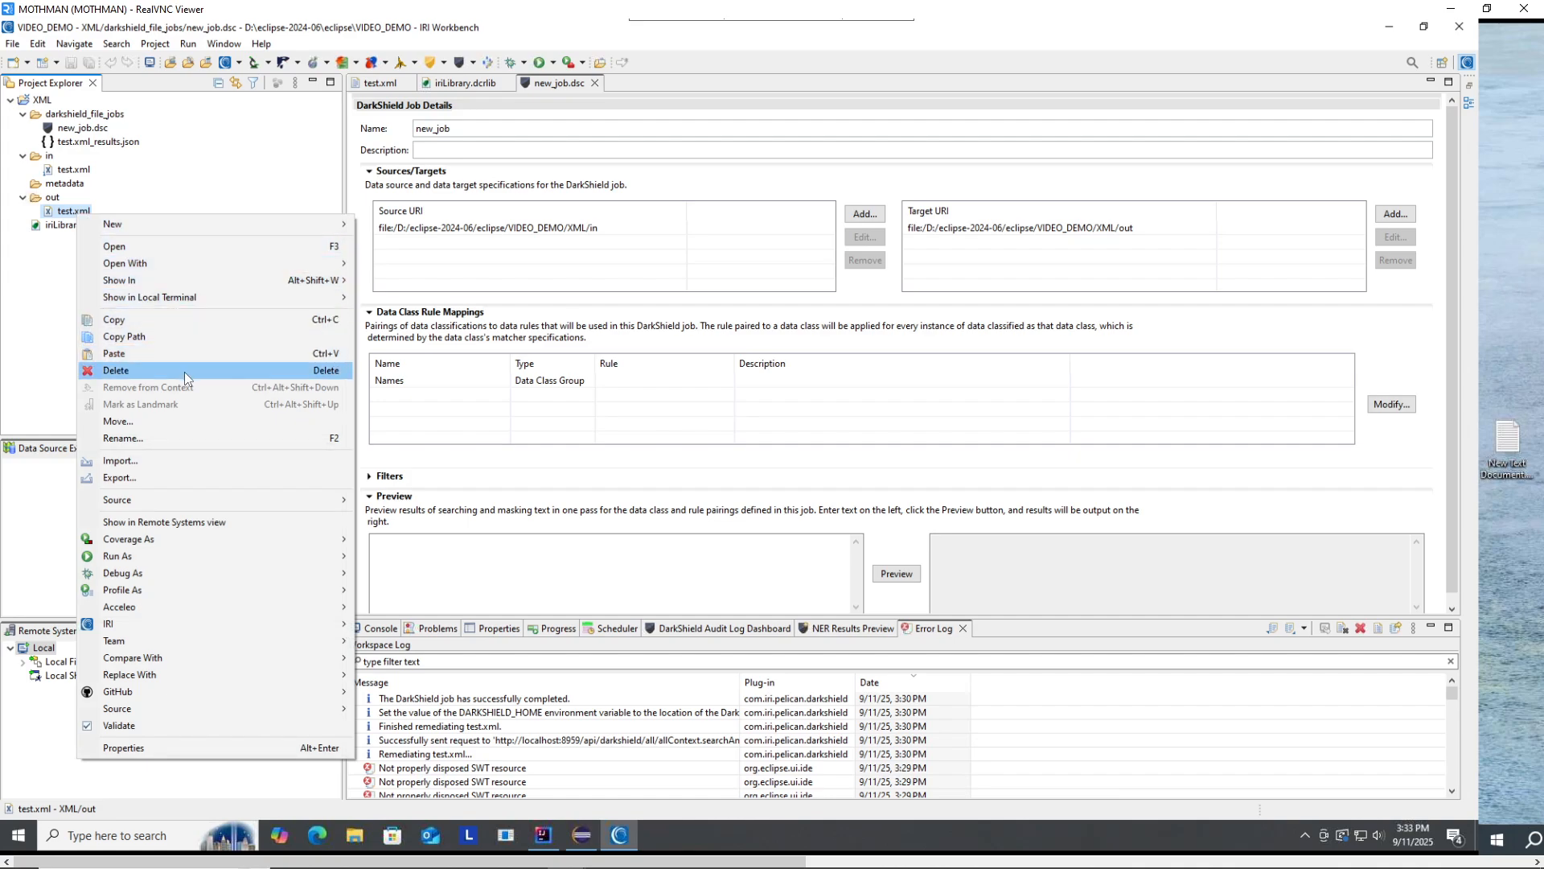
pyautogui.click(185, 372)
pyautogui.click(812, 448)
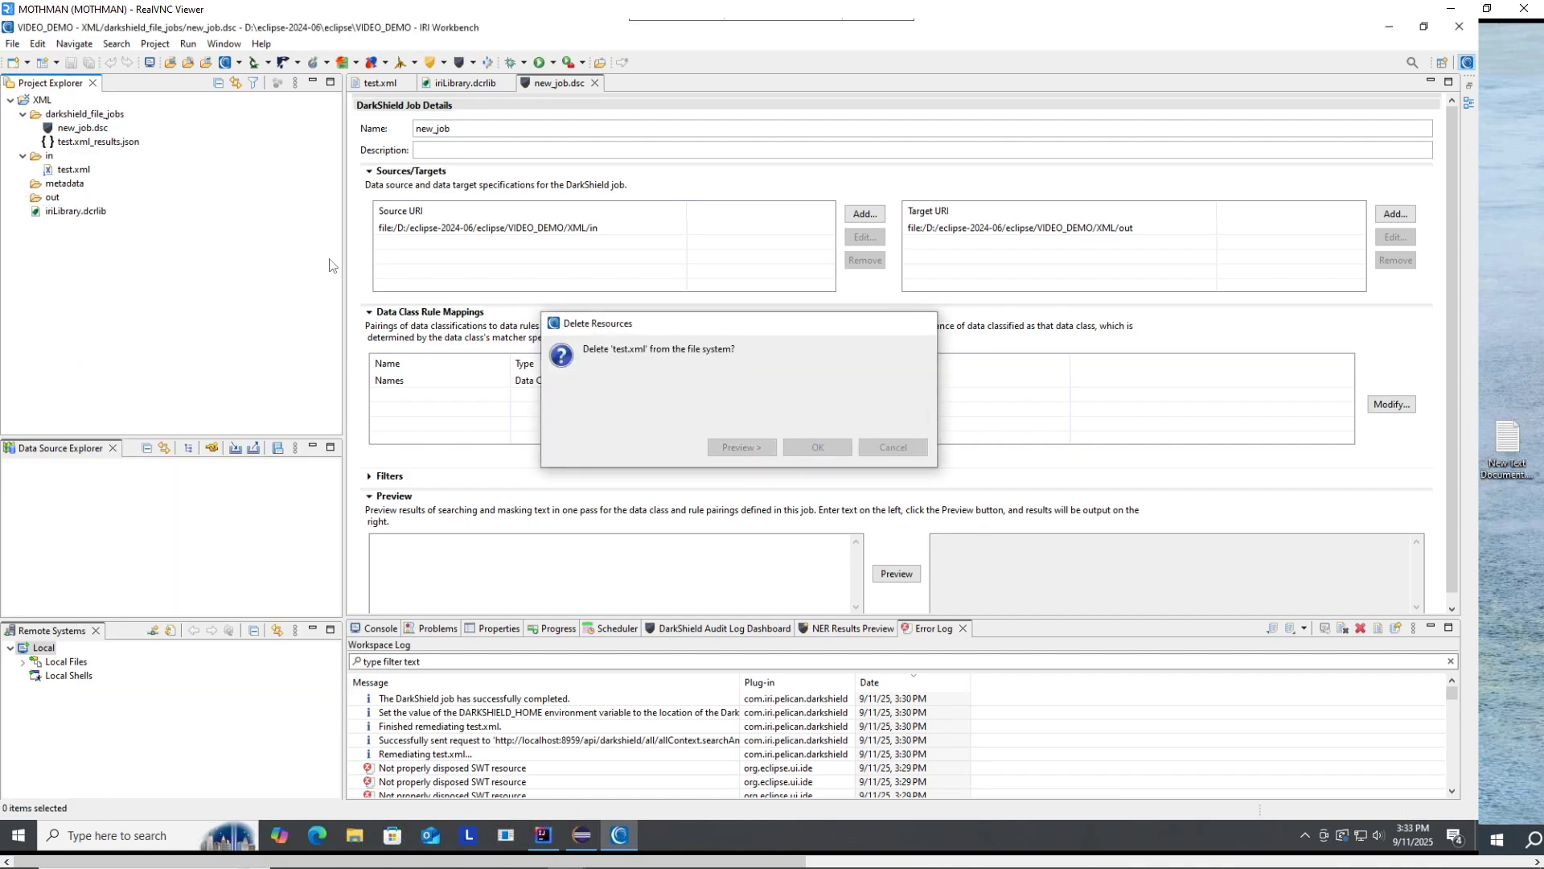
# Rerun the modified new_job.dsc as an IRI Search and Masking Job.
pyautogui.click(78, 131)
pyautogui.rightClick(78, 135)
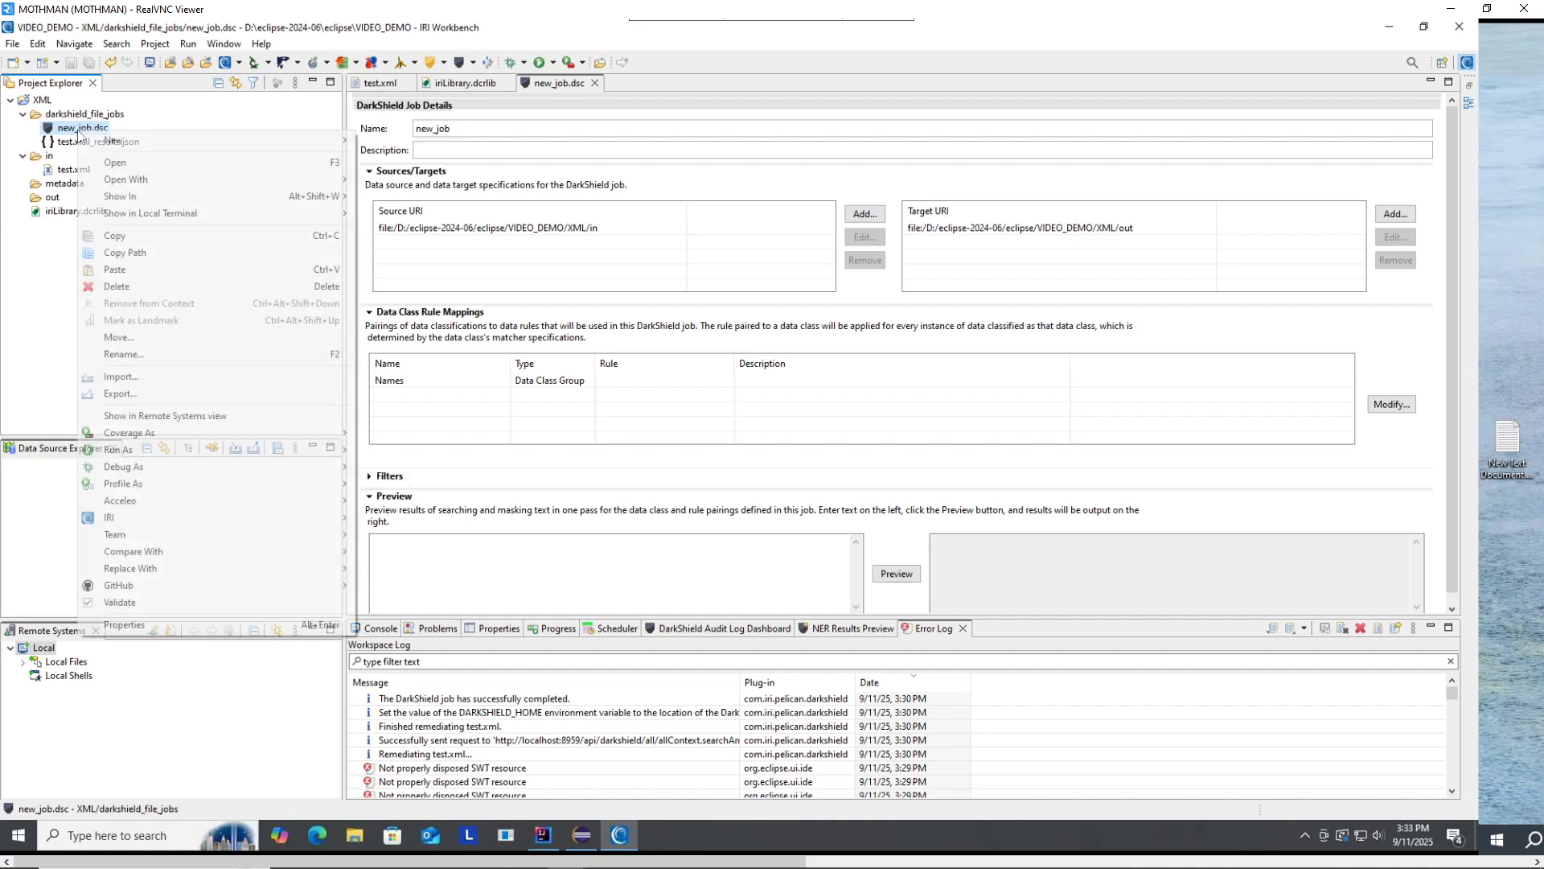
pyautogui.moveTo(282, 455)
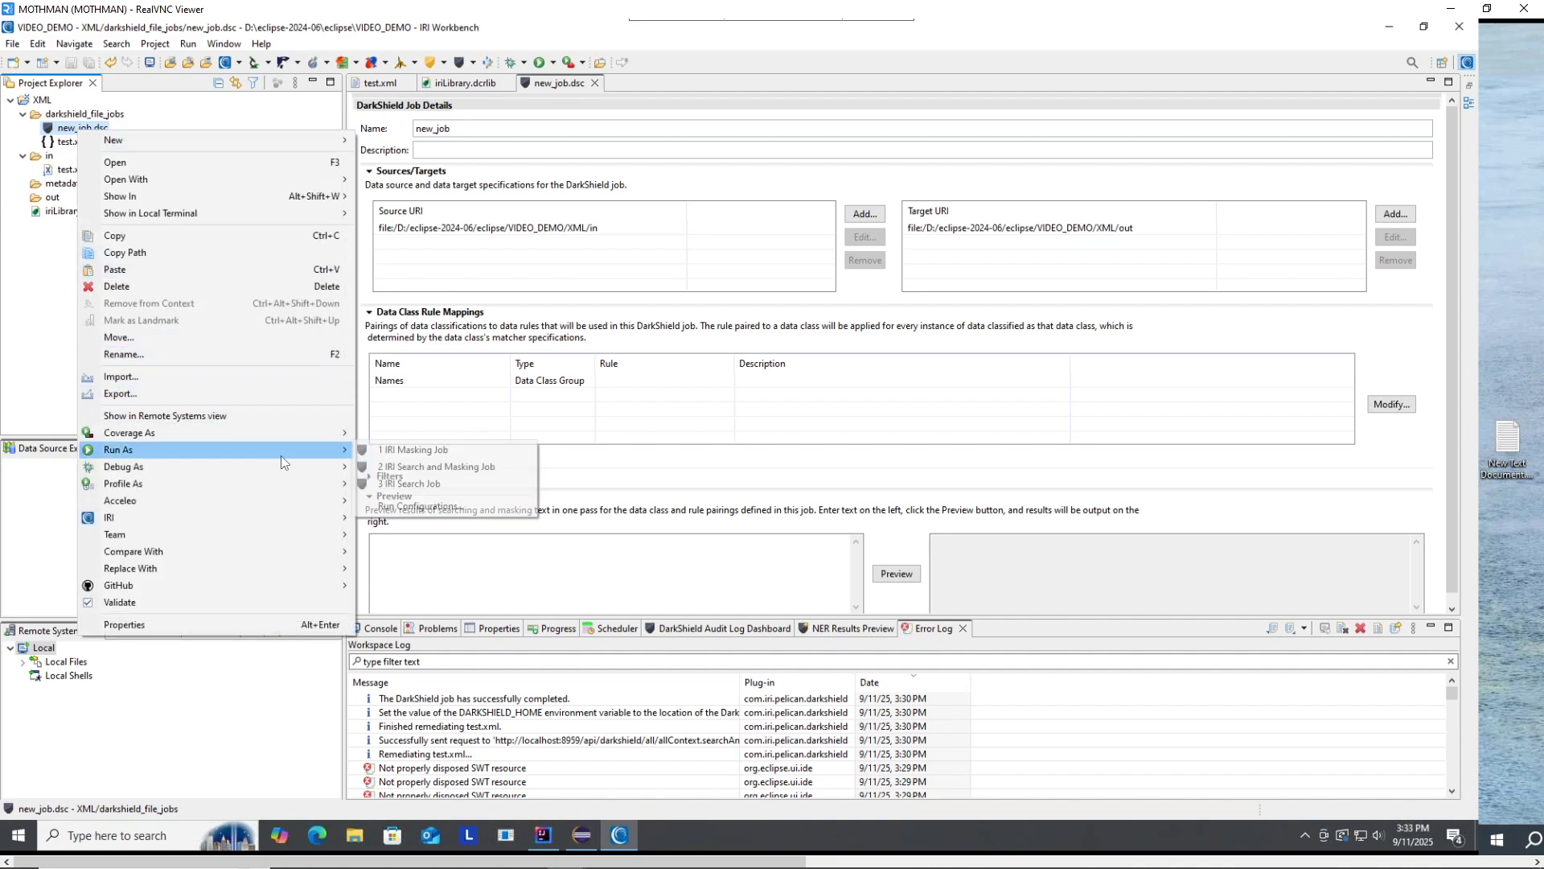
pyautogui.click(409, 469)
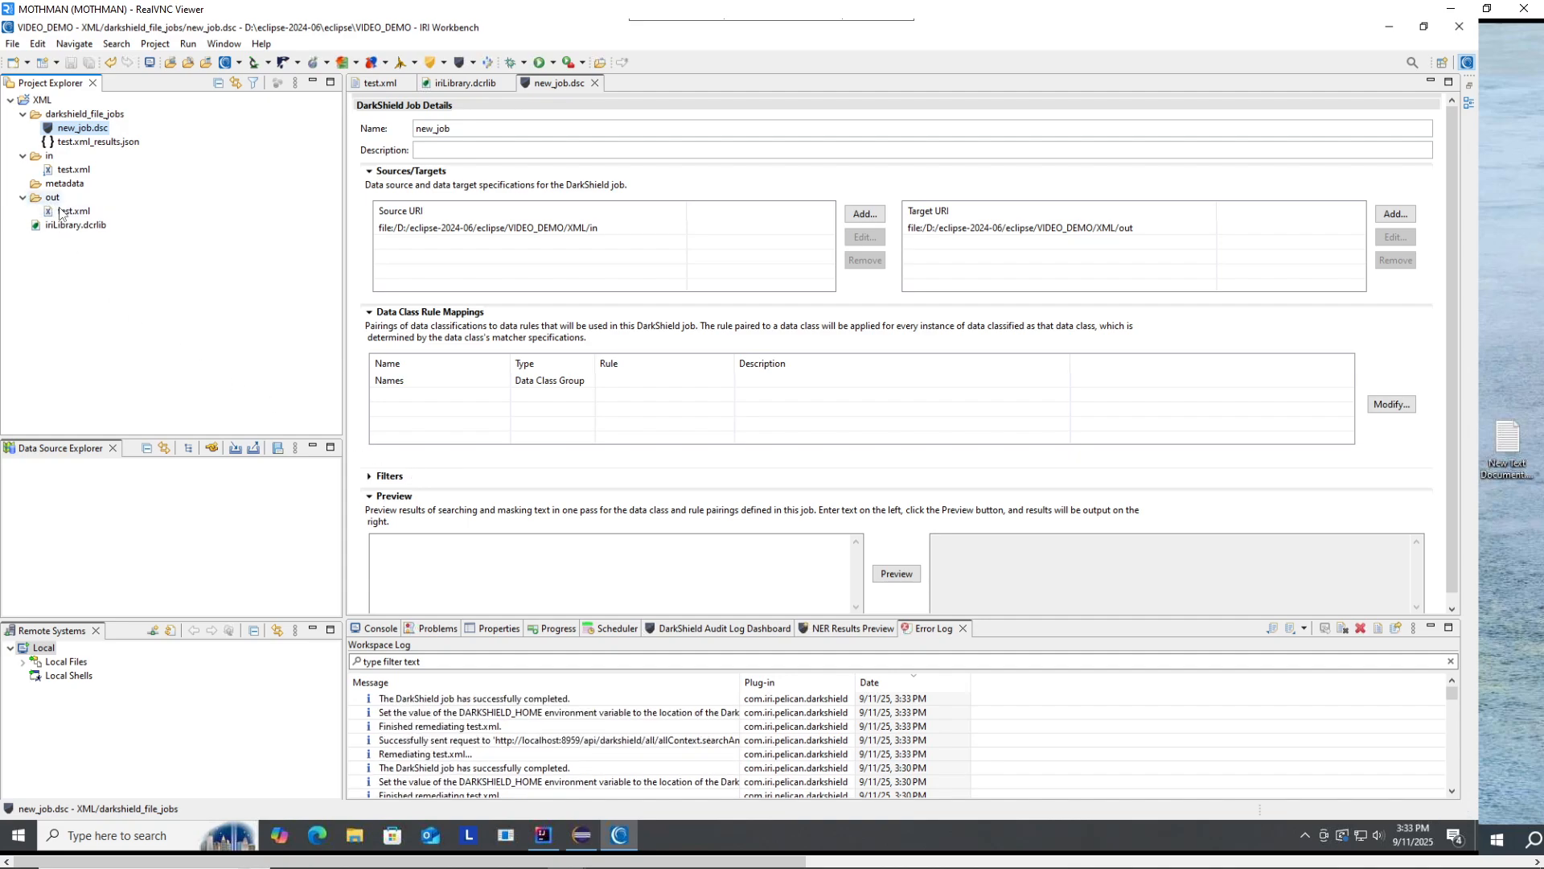
# Open the newly masked test.xml from the out folder in a text editor, side by side with the original test.xml.
pyautogui.doubleClick(68, 214)
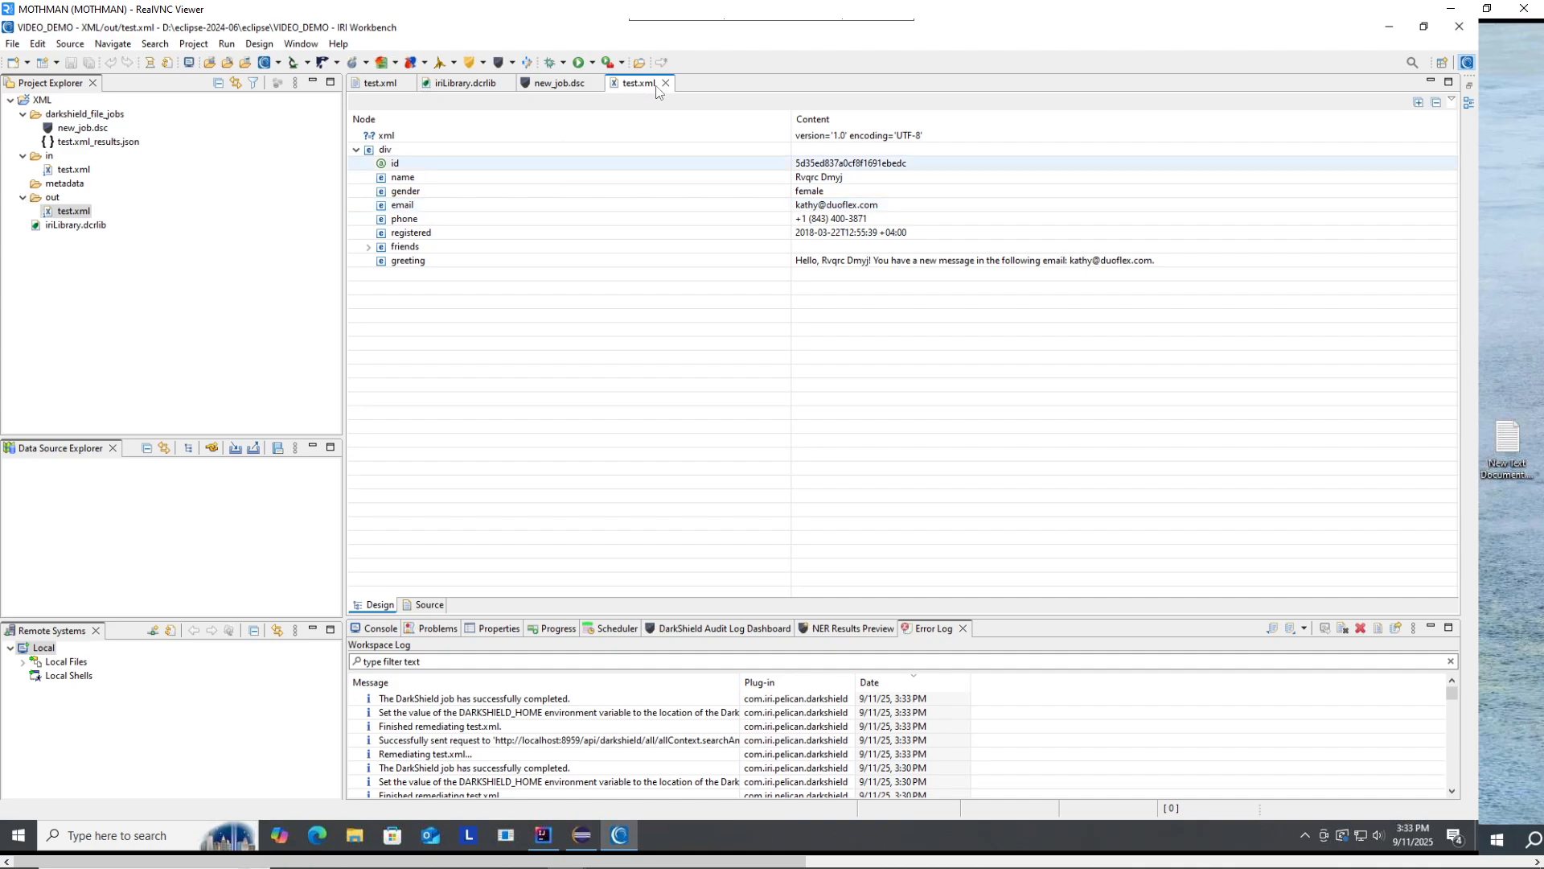
pyautogui.click(666, 83)
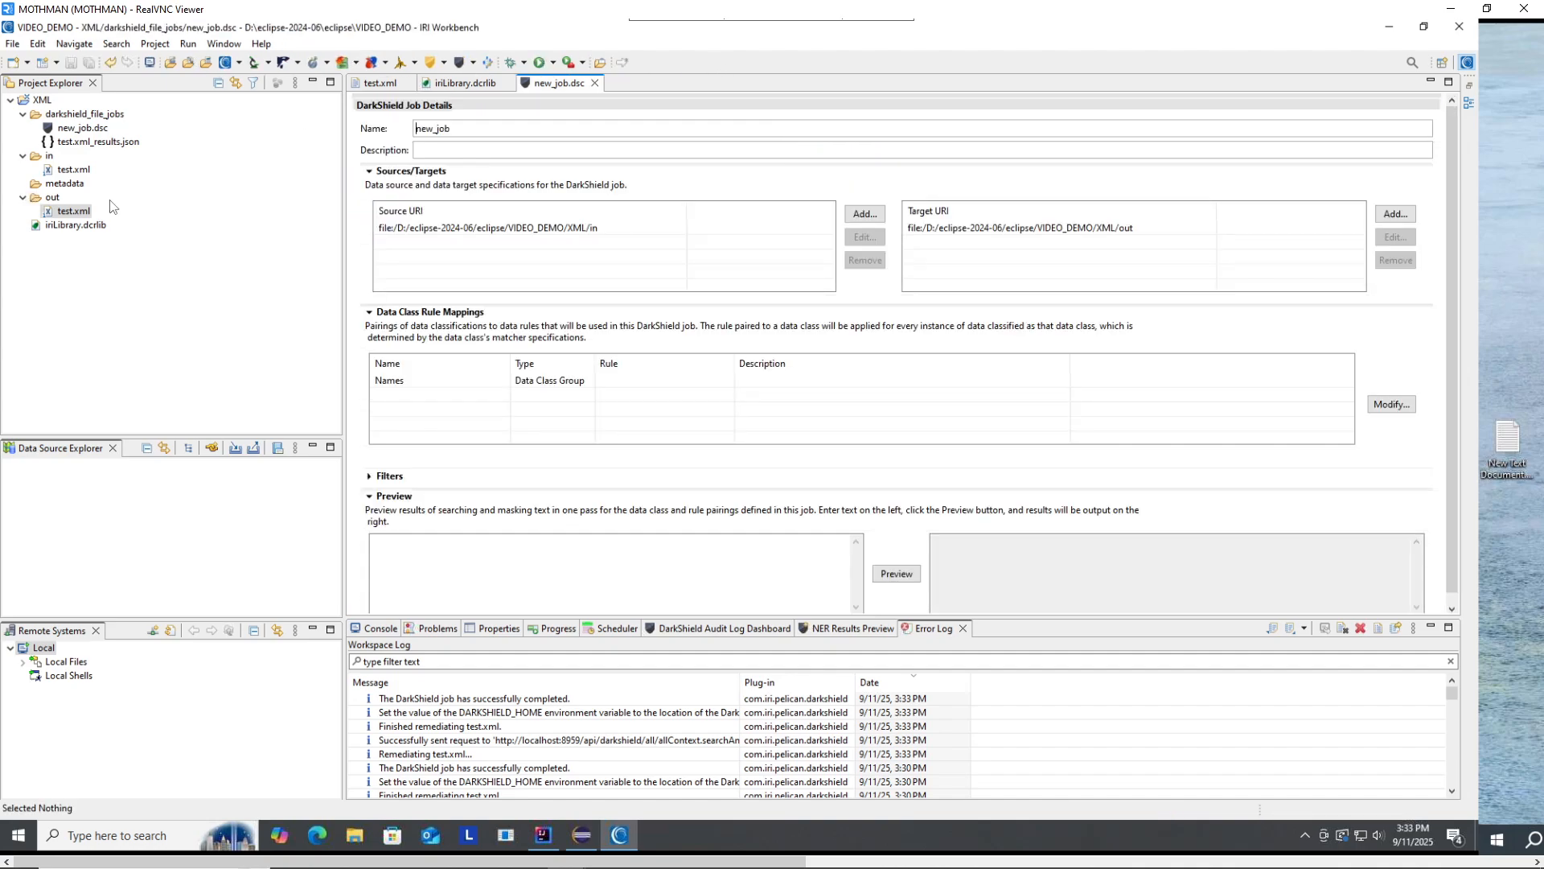
pyautogui.rightClick(83, 216)
pyautogui.moveTo(265, 261)
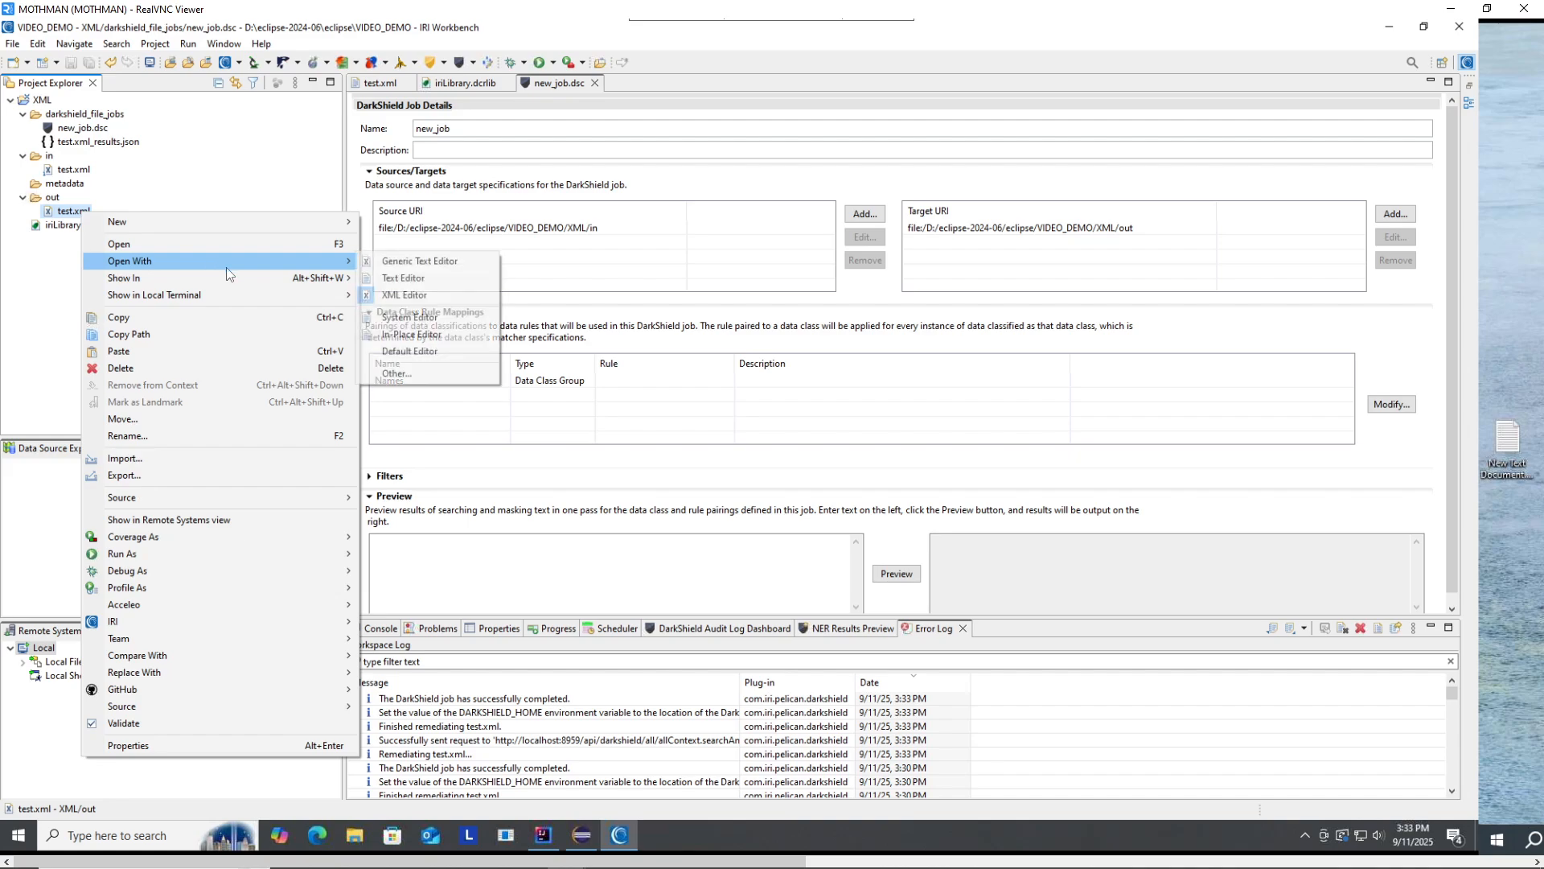
pyautogui.click(410, 291)
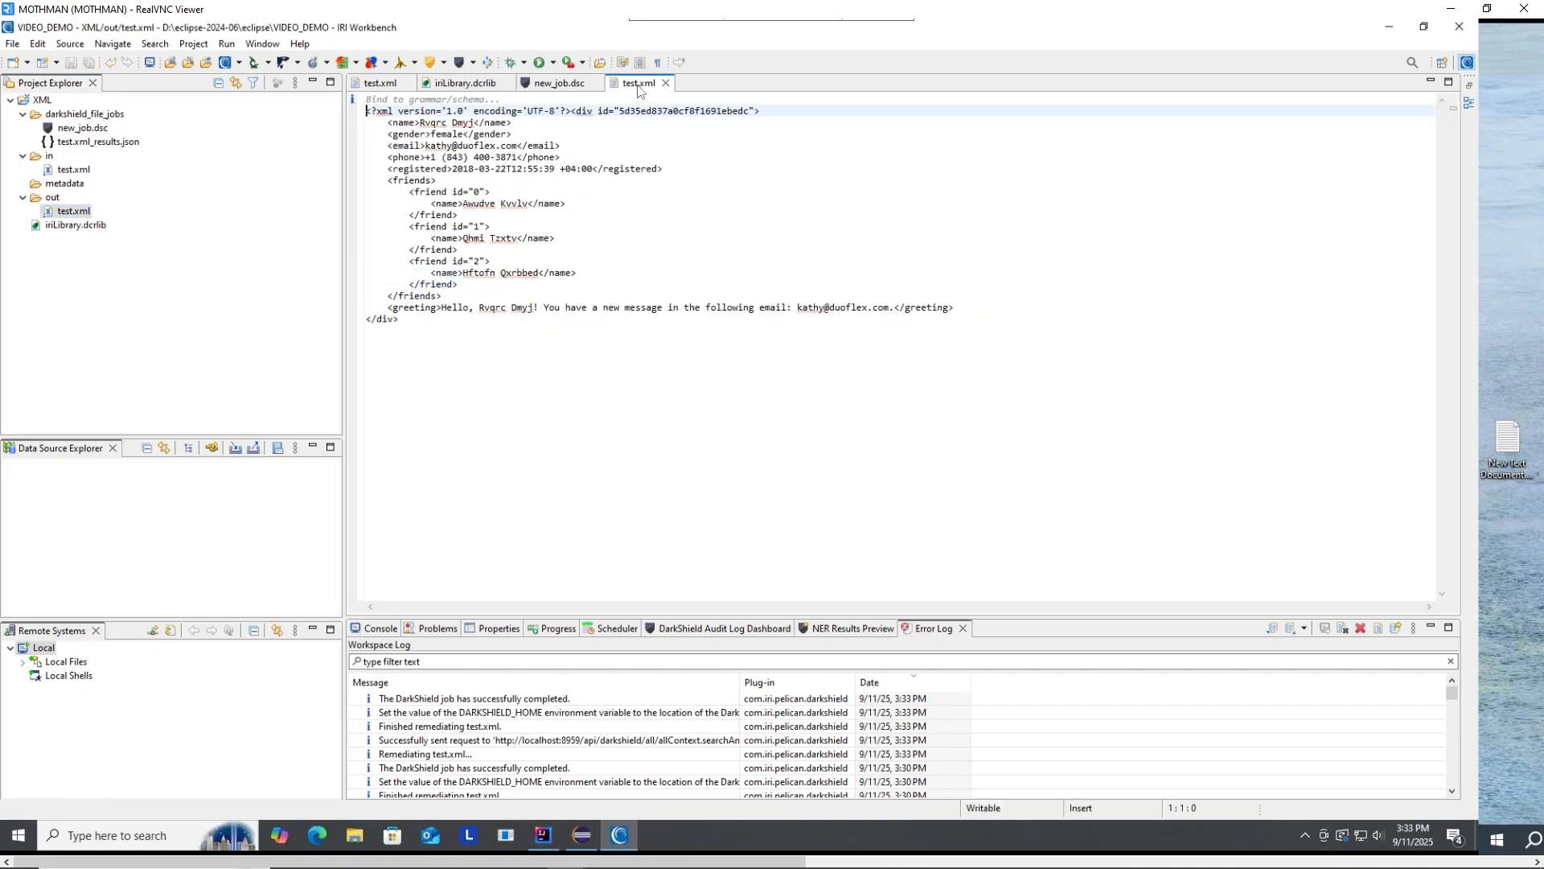
pyautogui.moveTo(637, 88); pyautogui.dragTo(1146, 291)
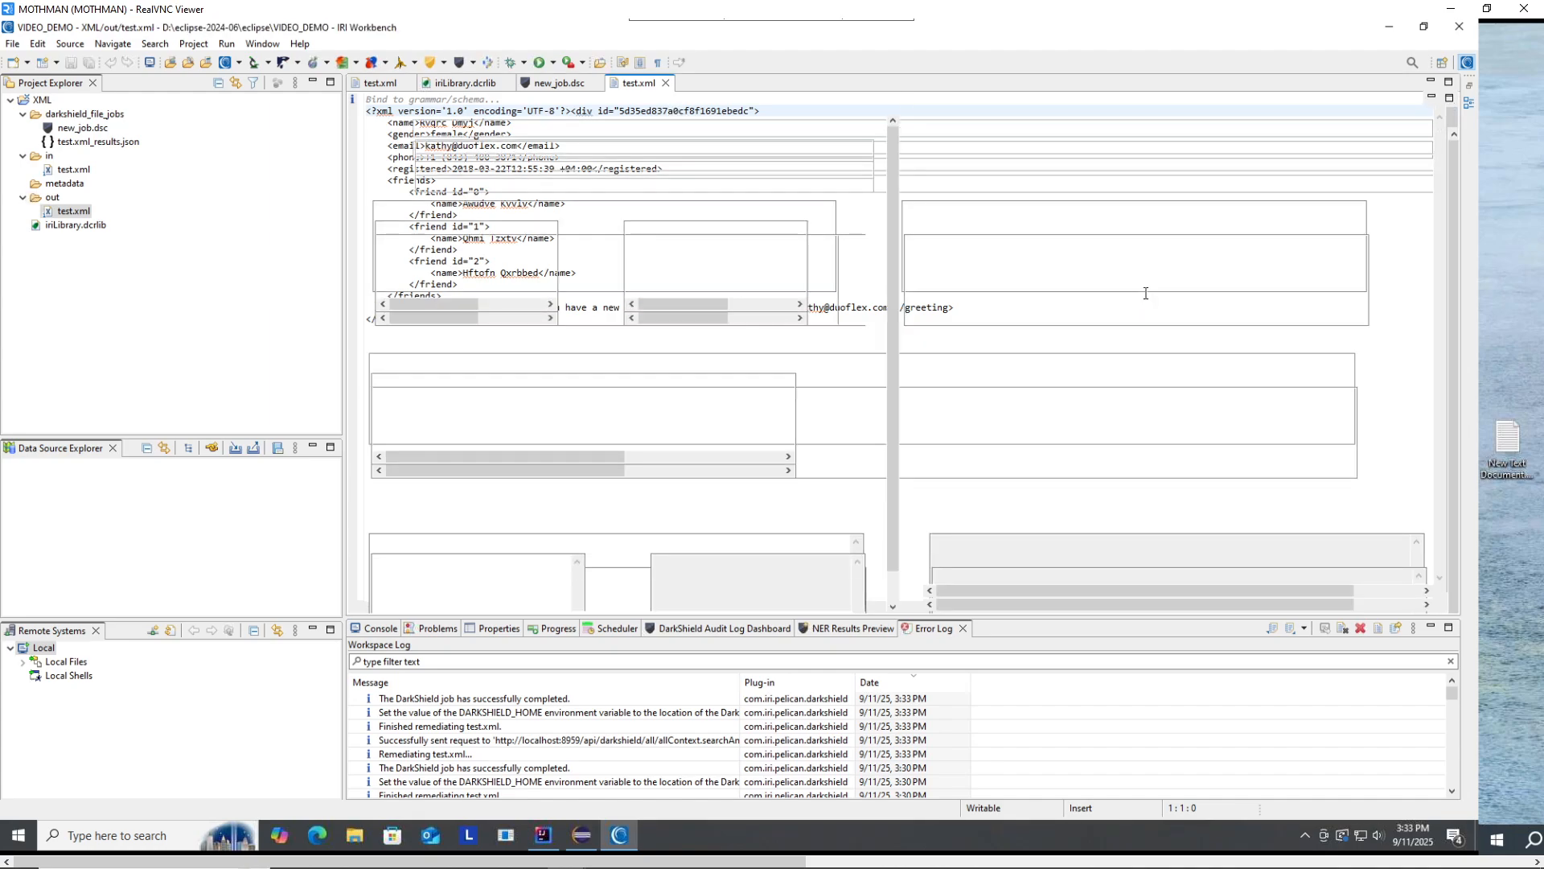
pyautogui.click(383, 102)
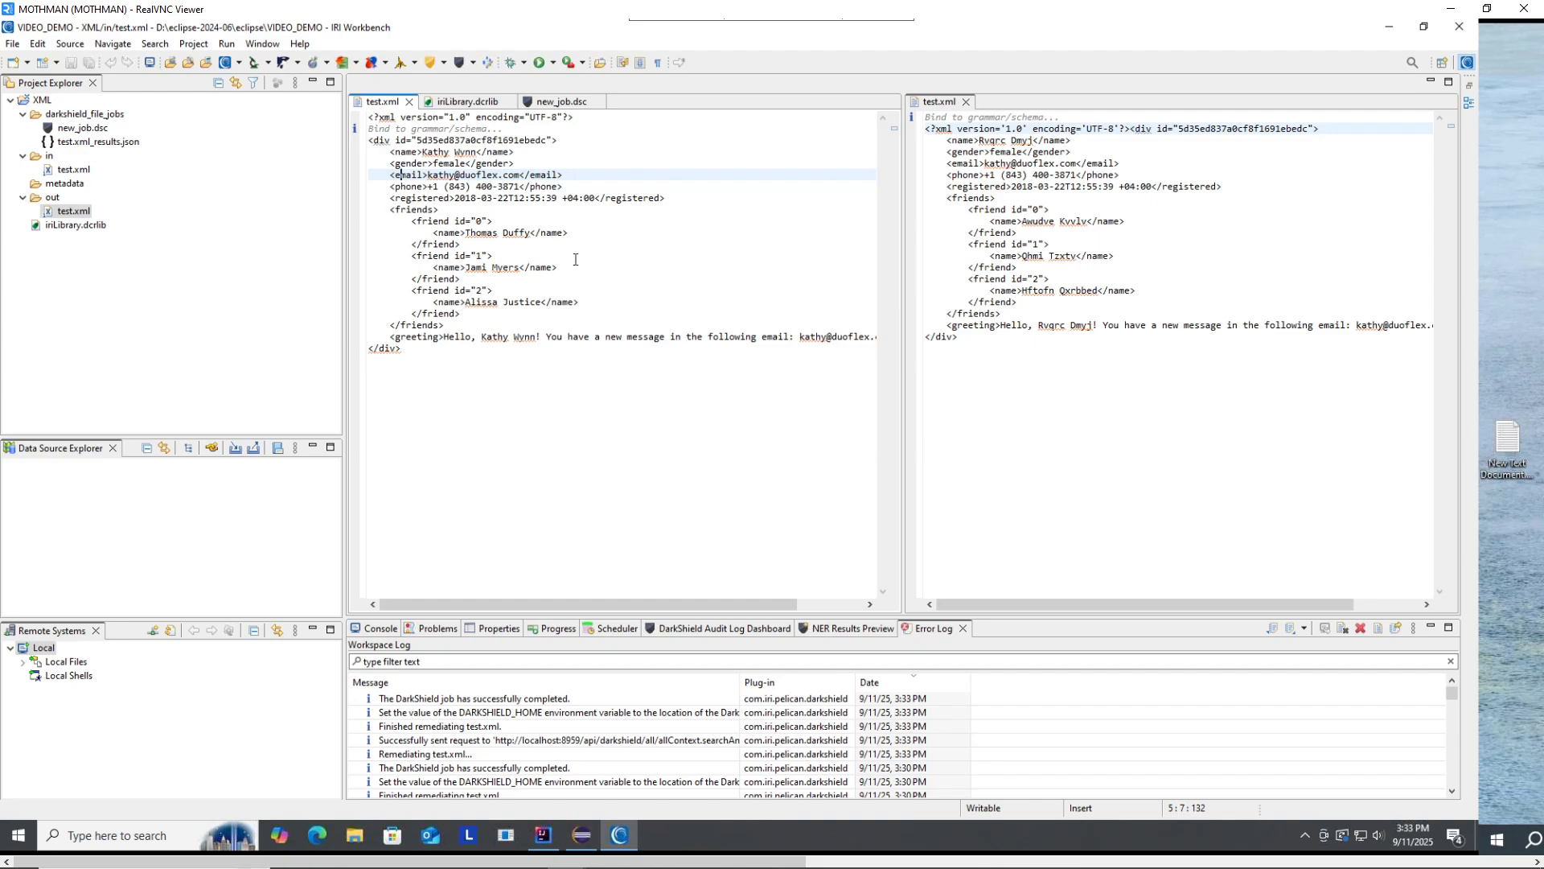
# Review the rule mappings in new_job.dsc and compare the name values in the masked test.xml against the original file.
pyautogui.doubleClick(82, 128)
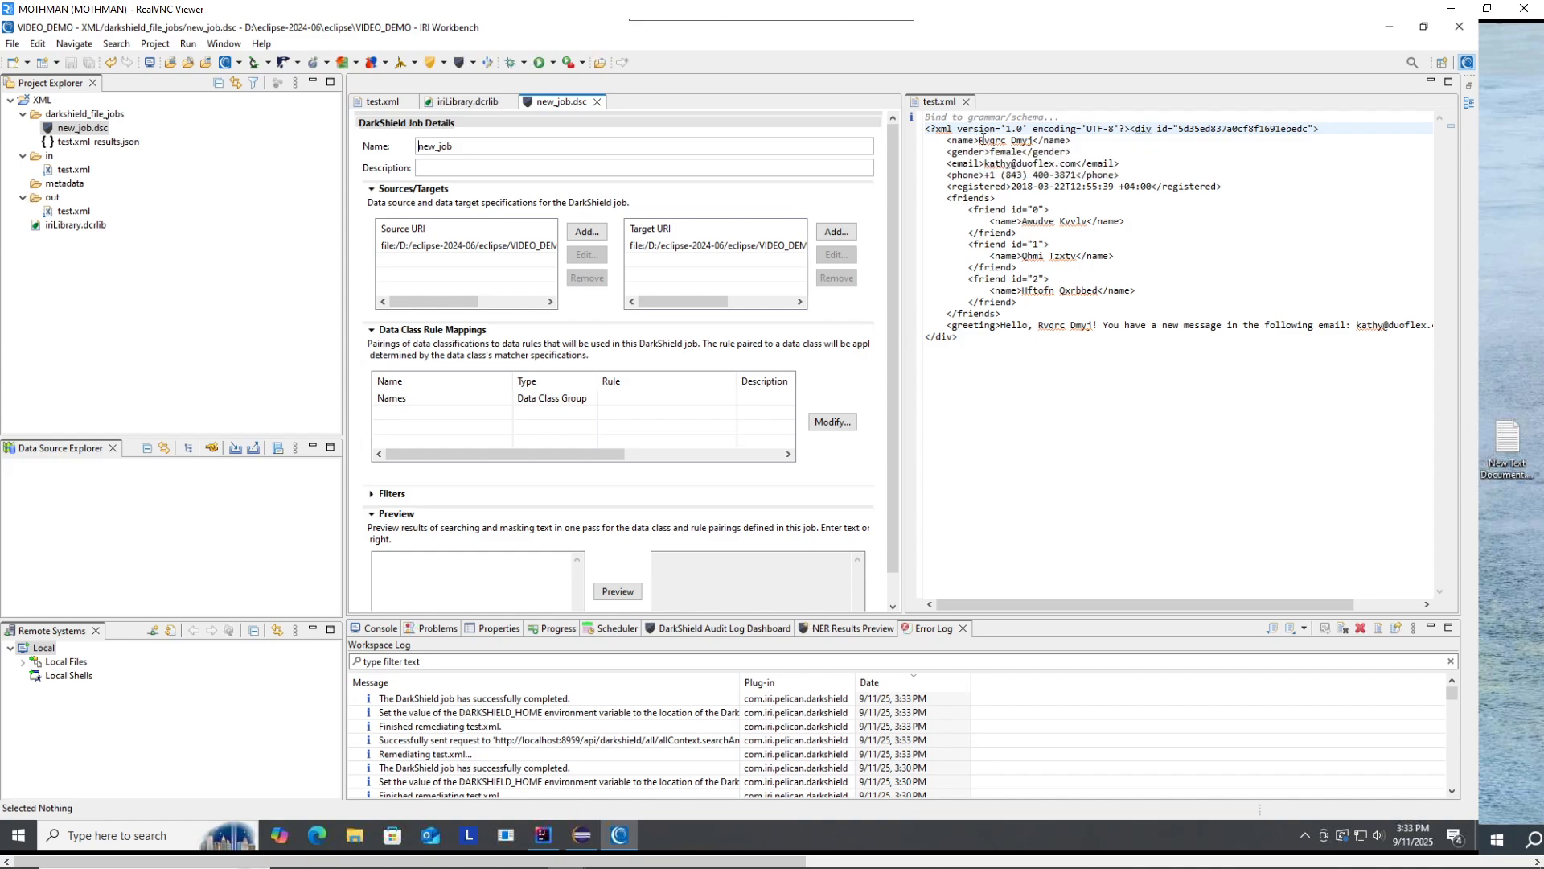
pyautogui.moveTo(975, 140)
pyautogui.mouseDown()
pyautogui.moveTo(1020, 140)
pyautogui.moveTo(980, 140)
pyautogui.mouseUp()
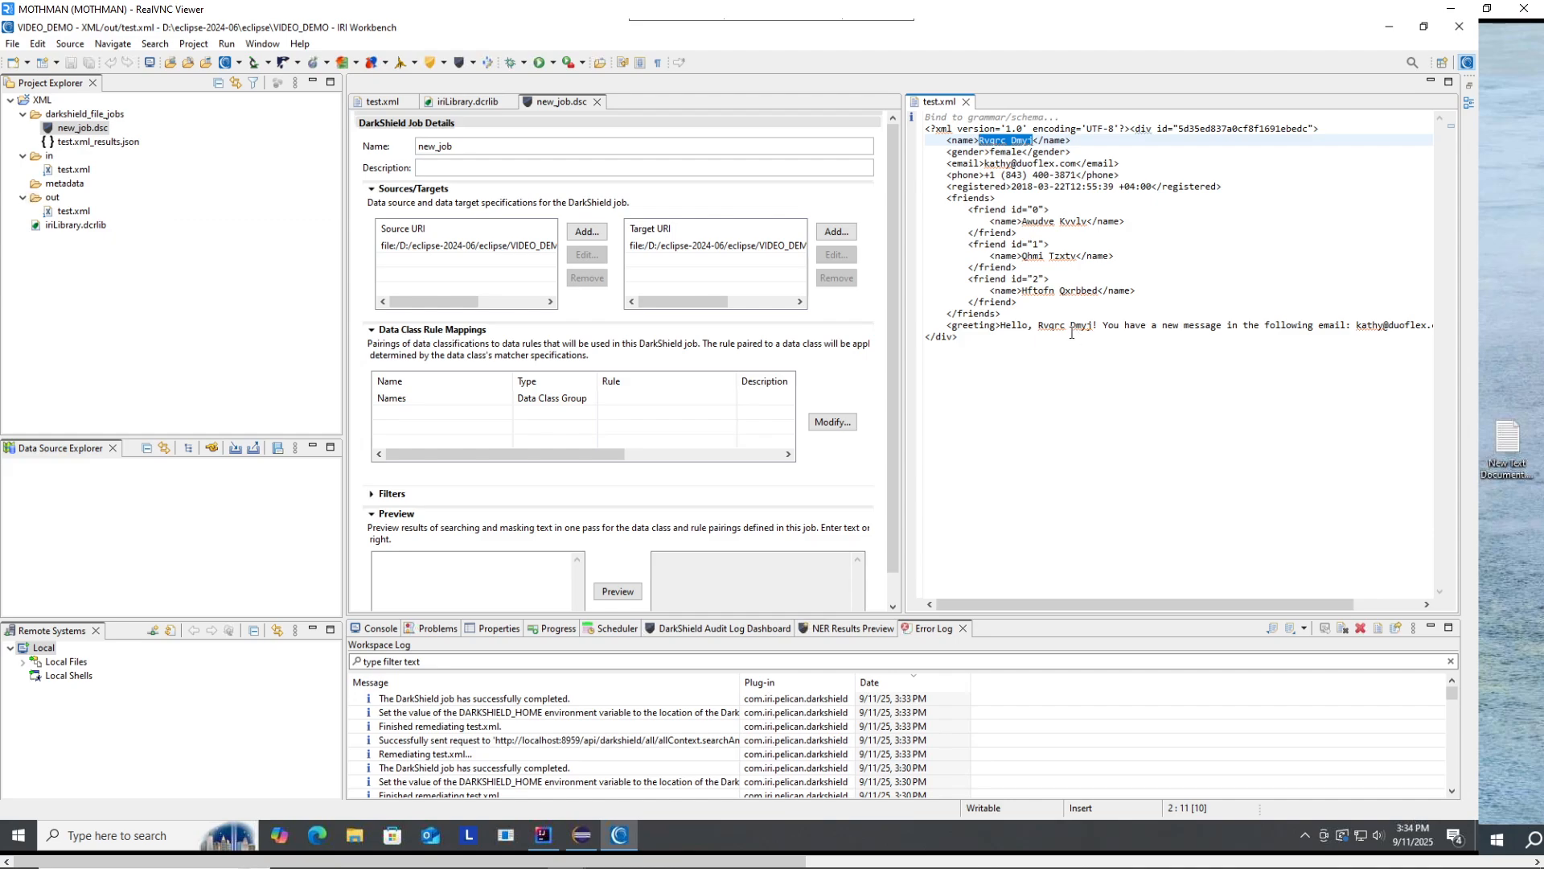
pyautogui.click(383, 101)
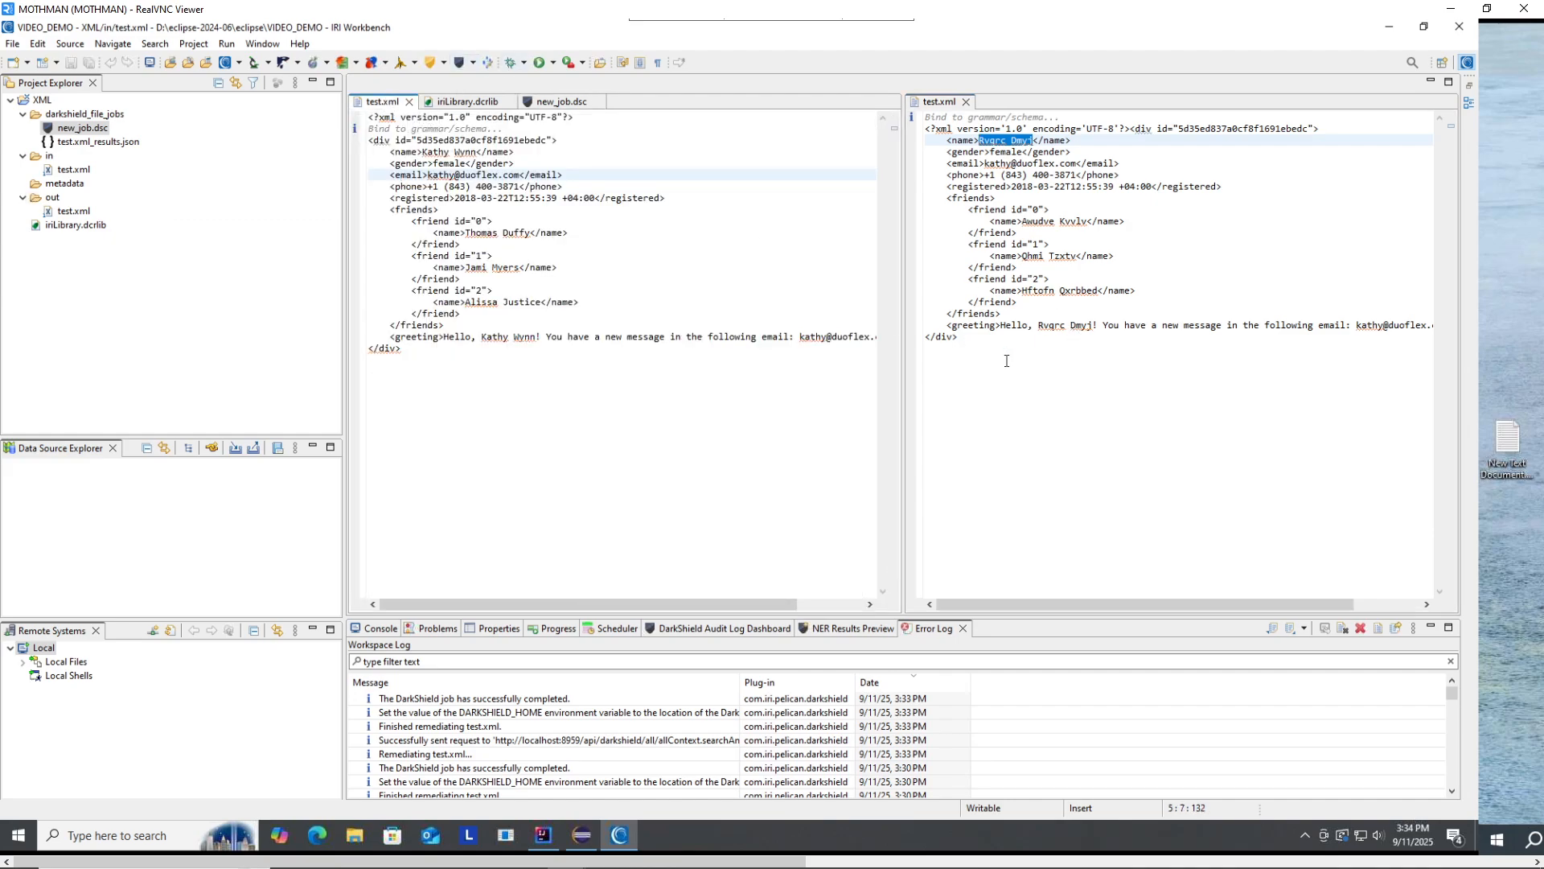